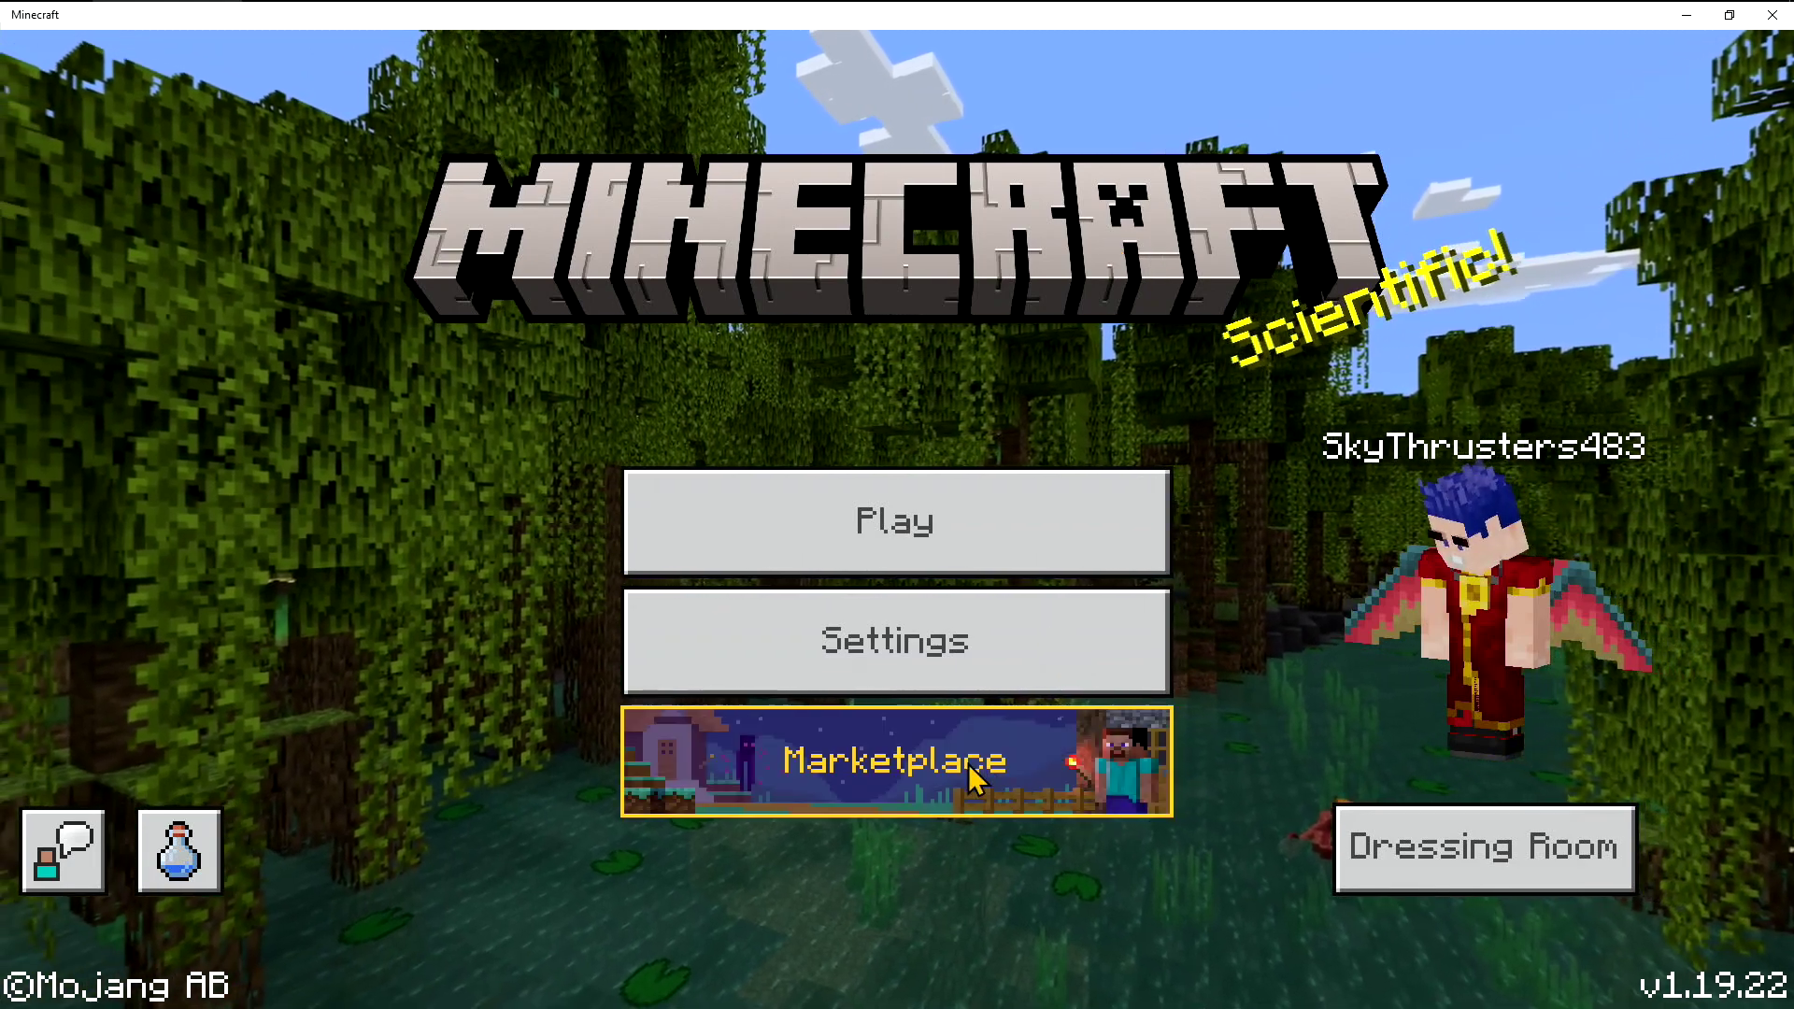
- Open the Marketplace from Minecraft's title screen
click(969, 769)
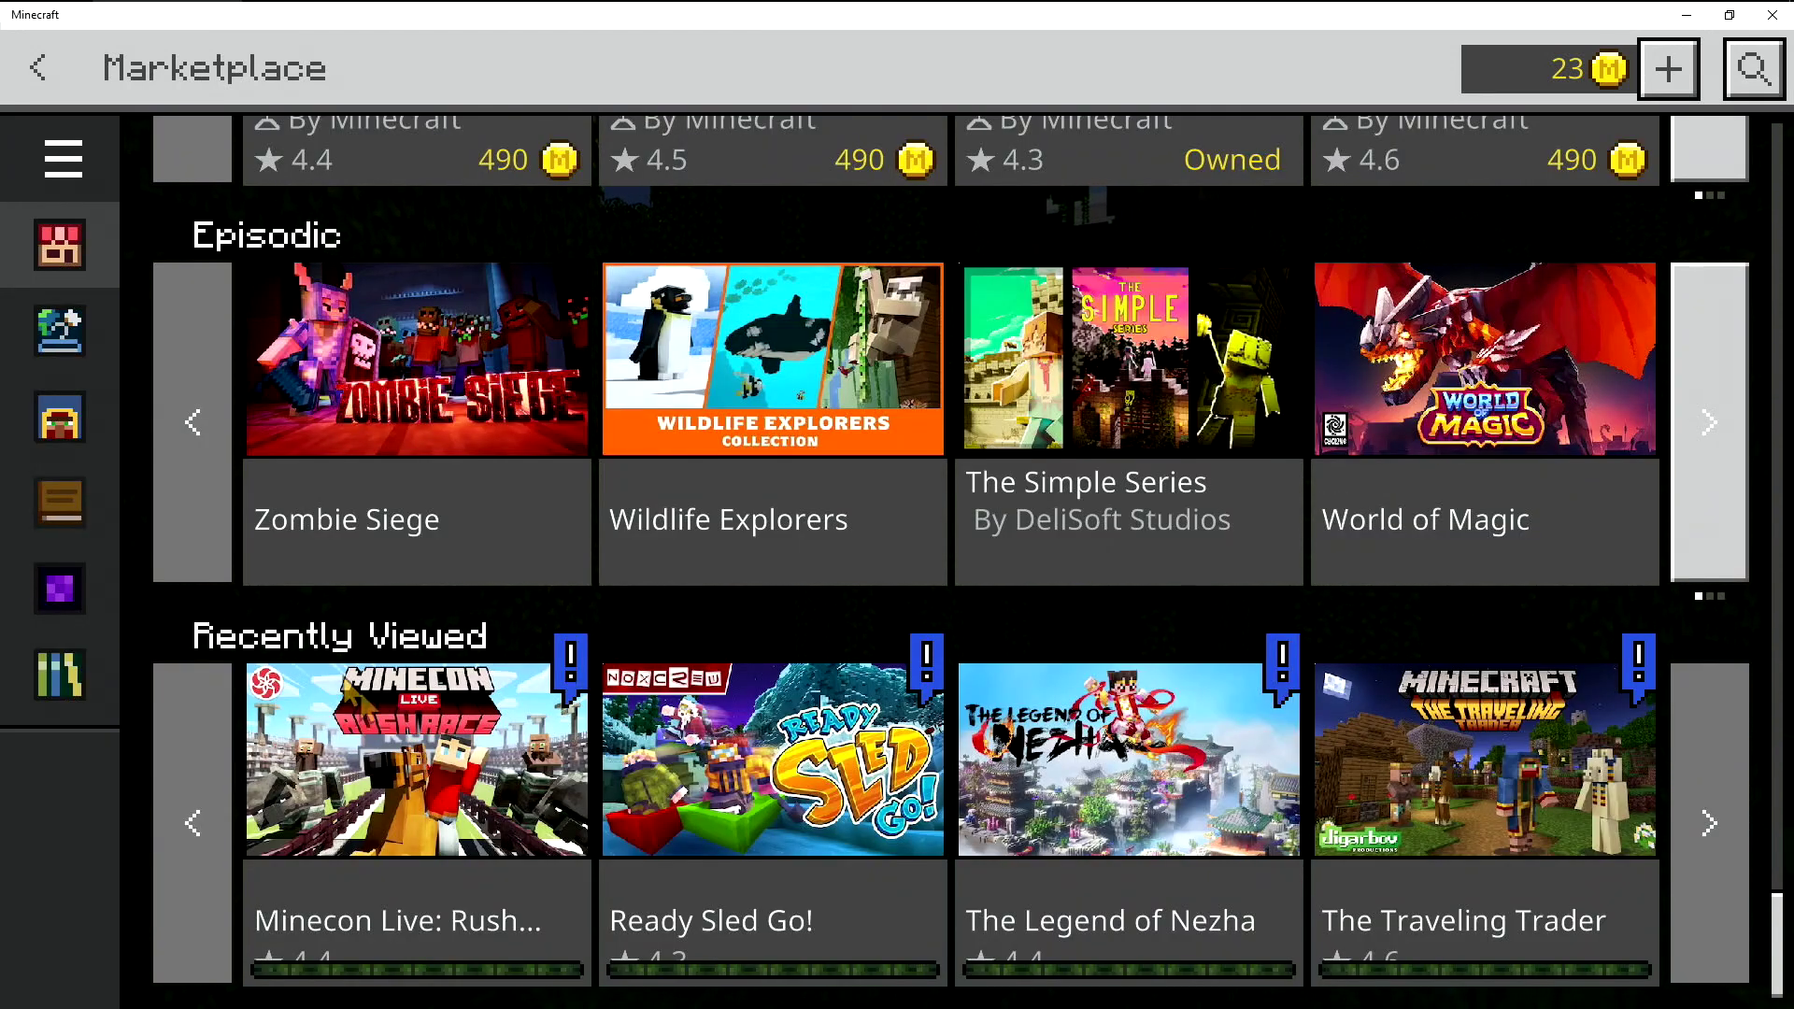
- Start downloading Minecon Live: Rush Race!, Ready Sled Go! and The Legend of Nezha, returning to Marketplace home
click(404, 770)
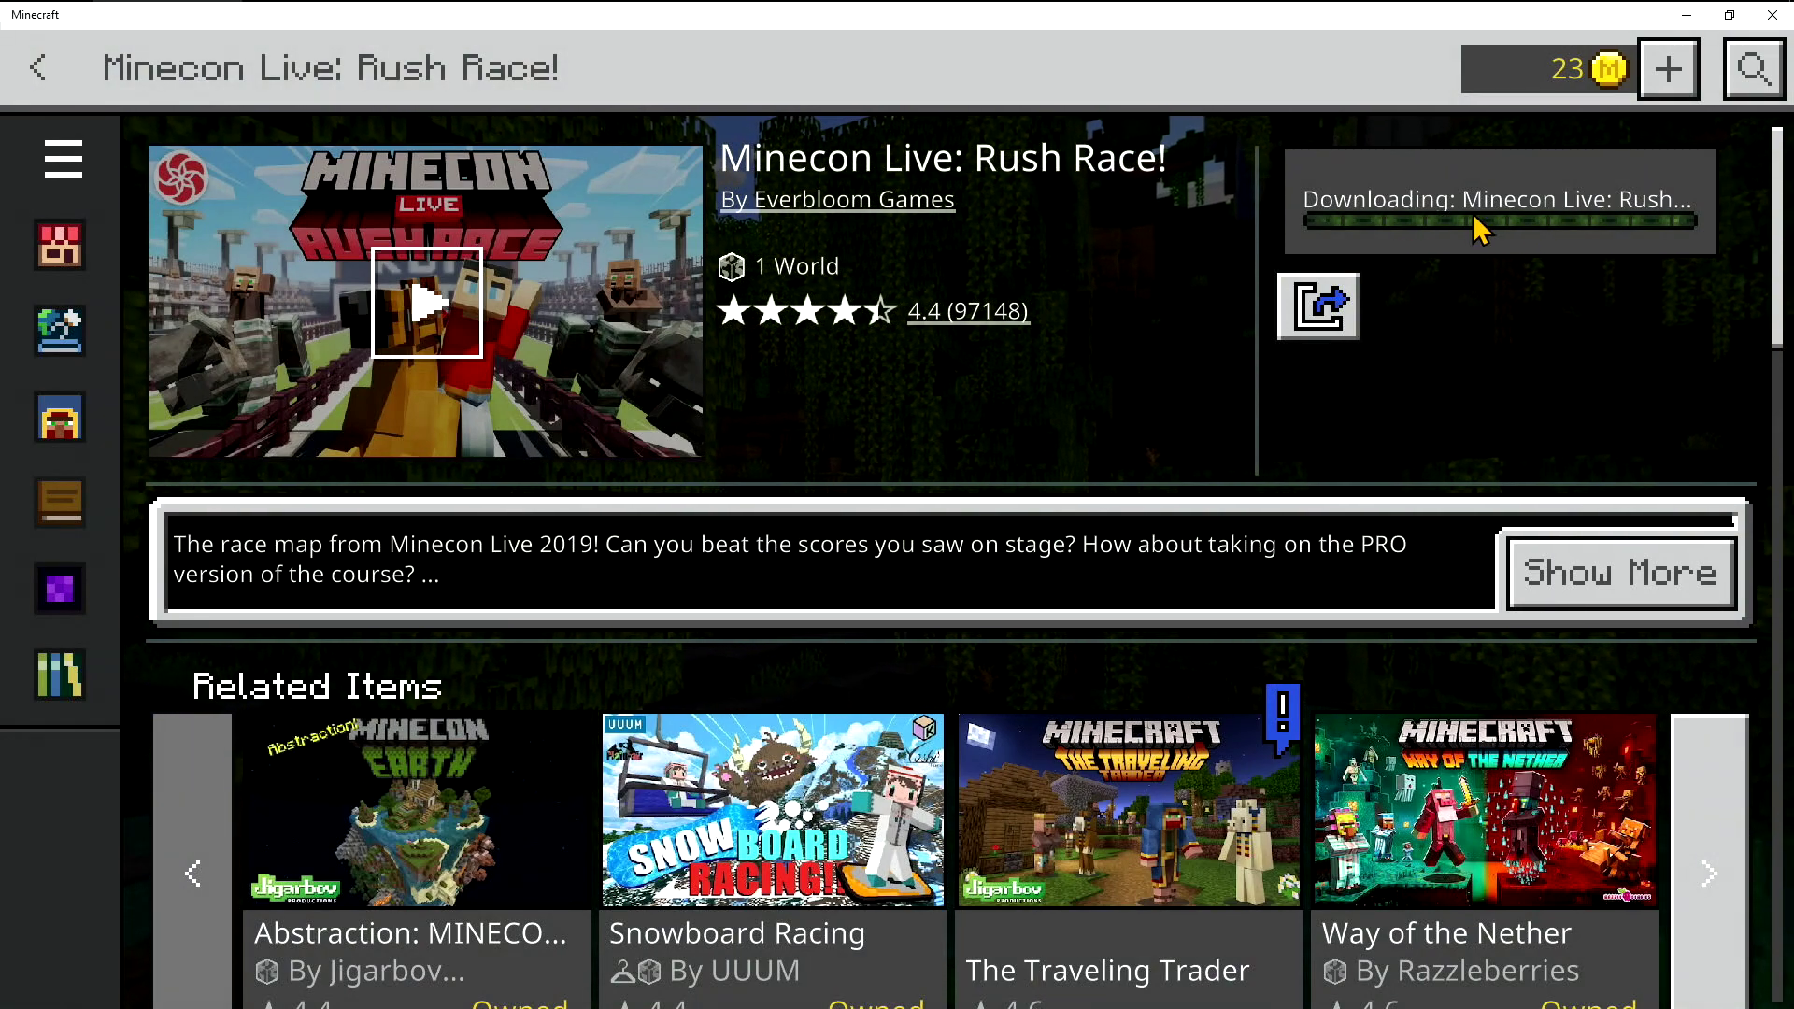
click(49, 70)
click(775, 752)
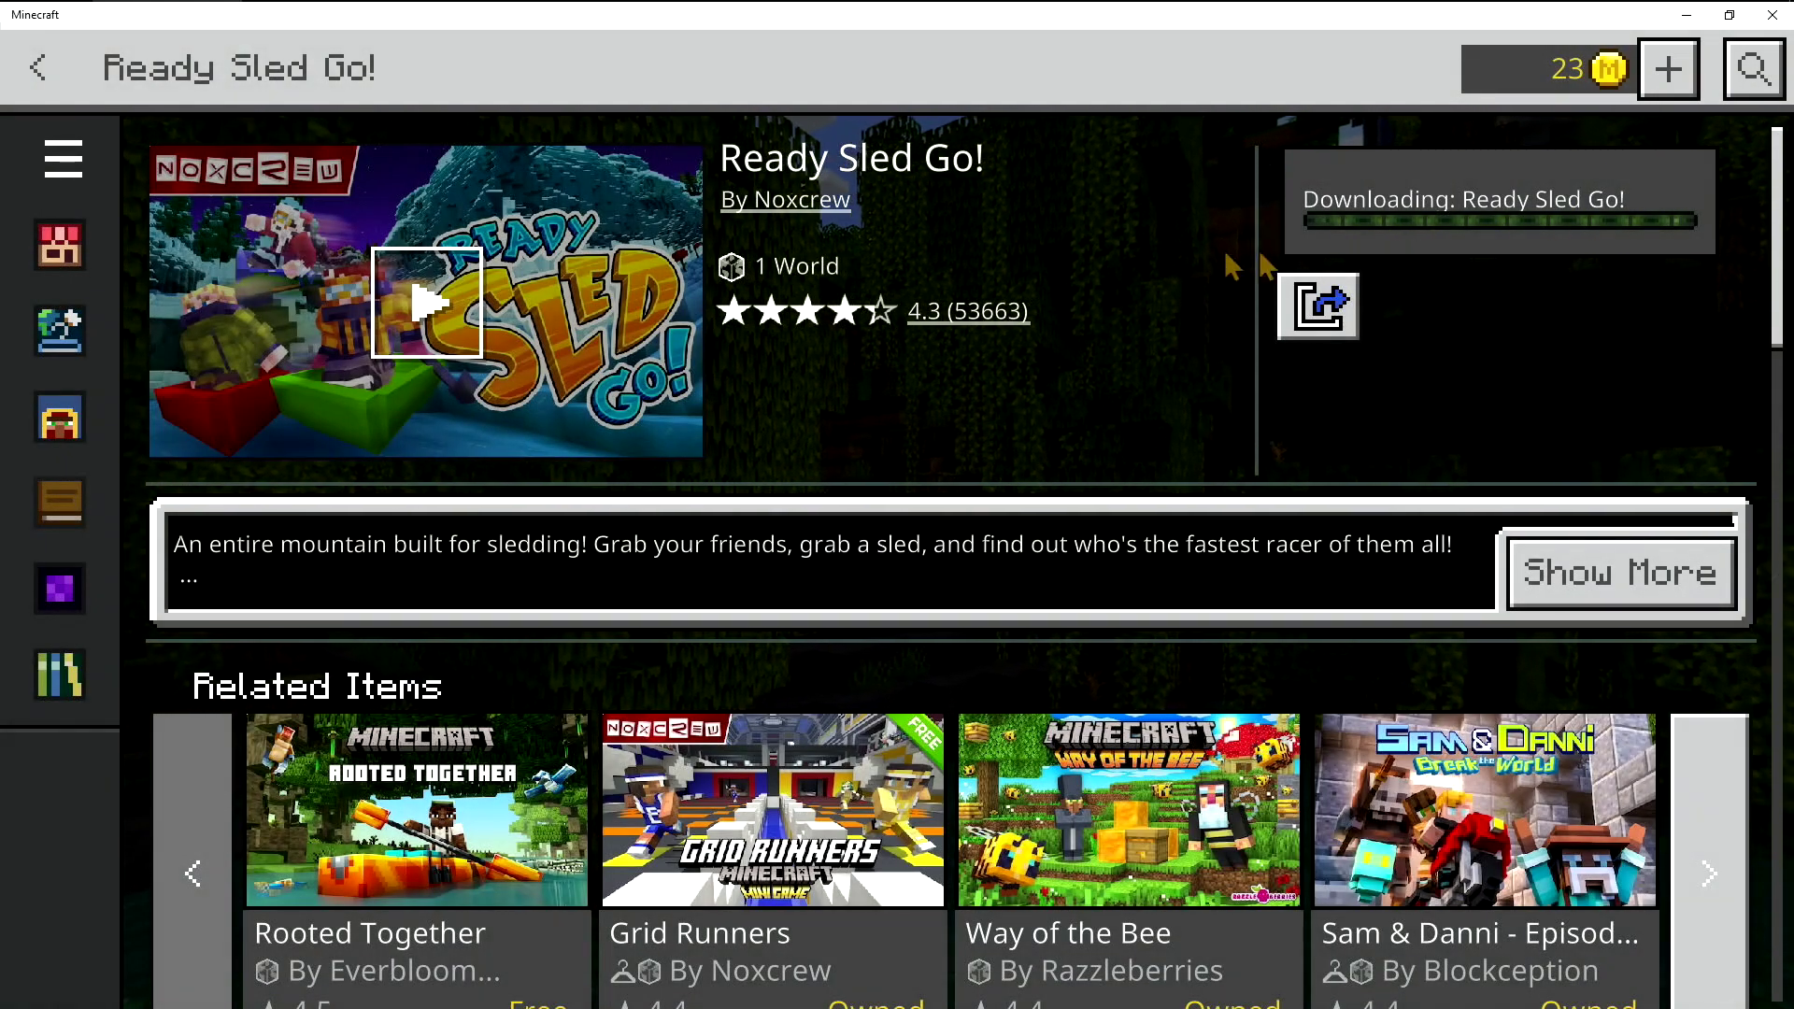
click(41, 71)
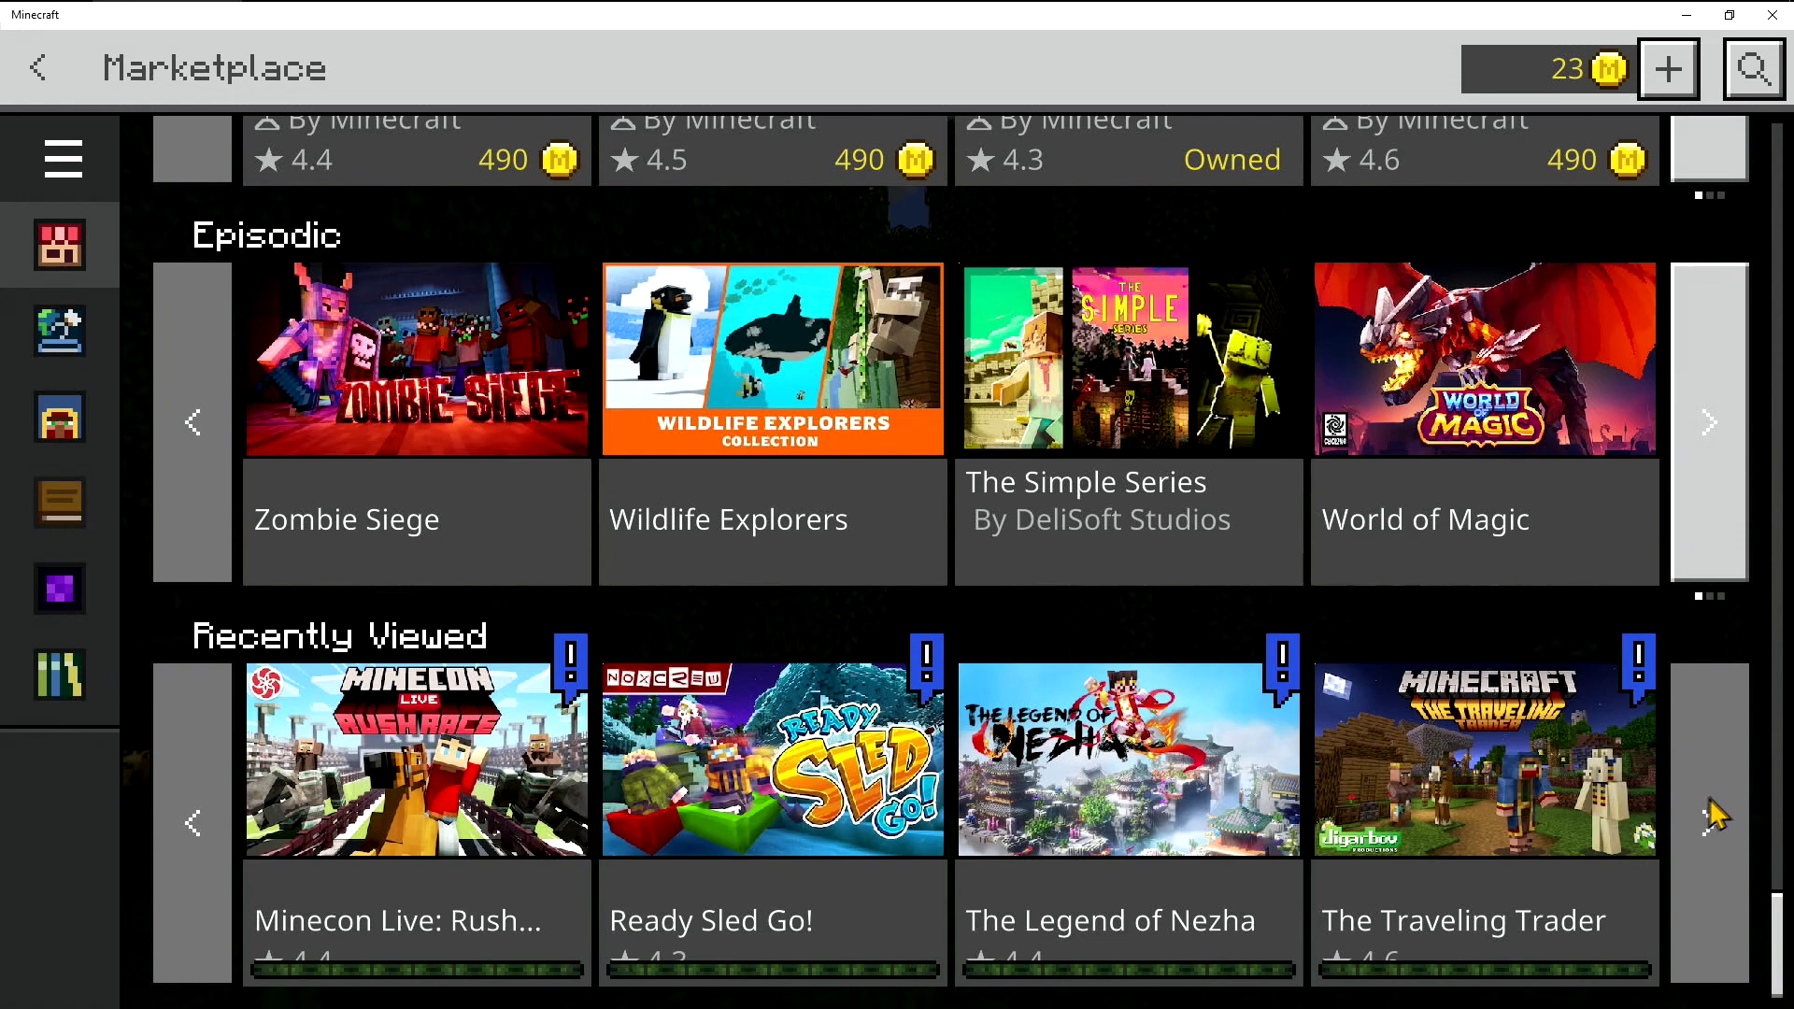
click(1229, 844)
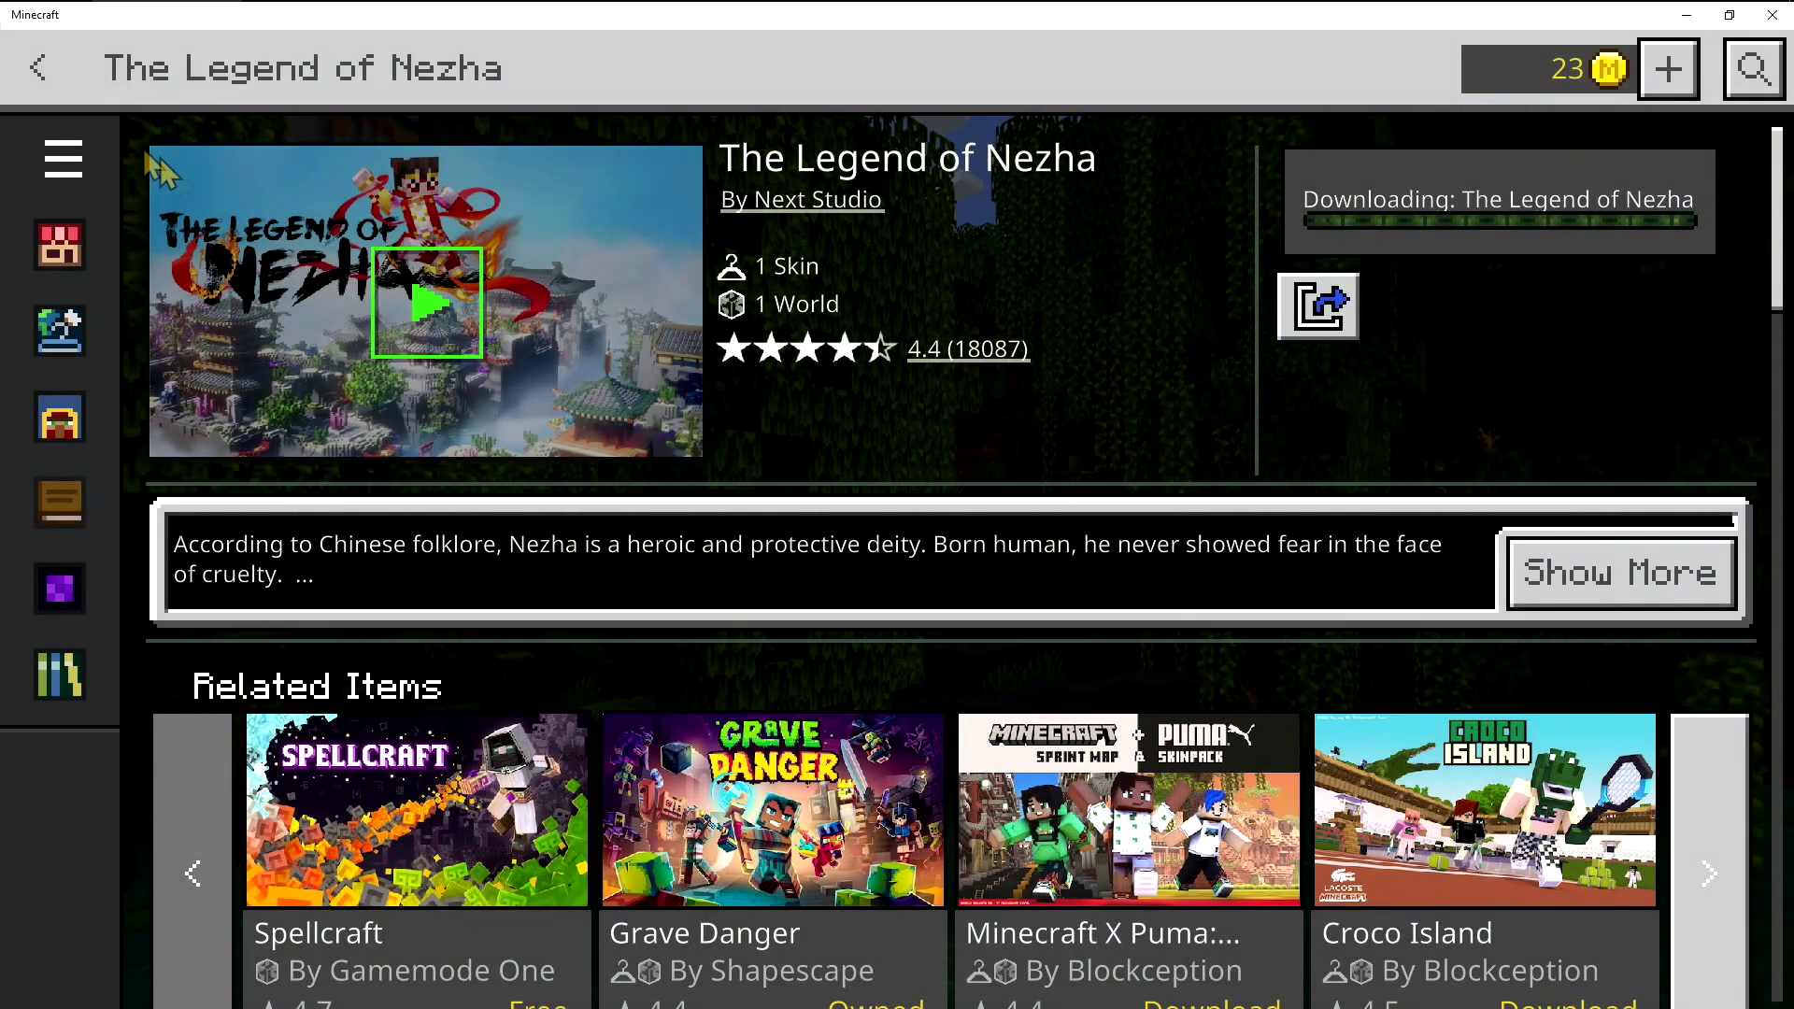
click(42, 85)
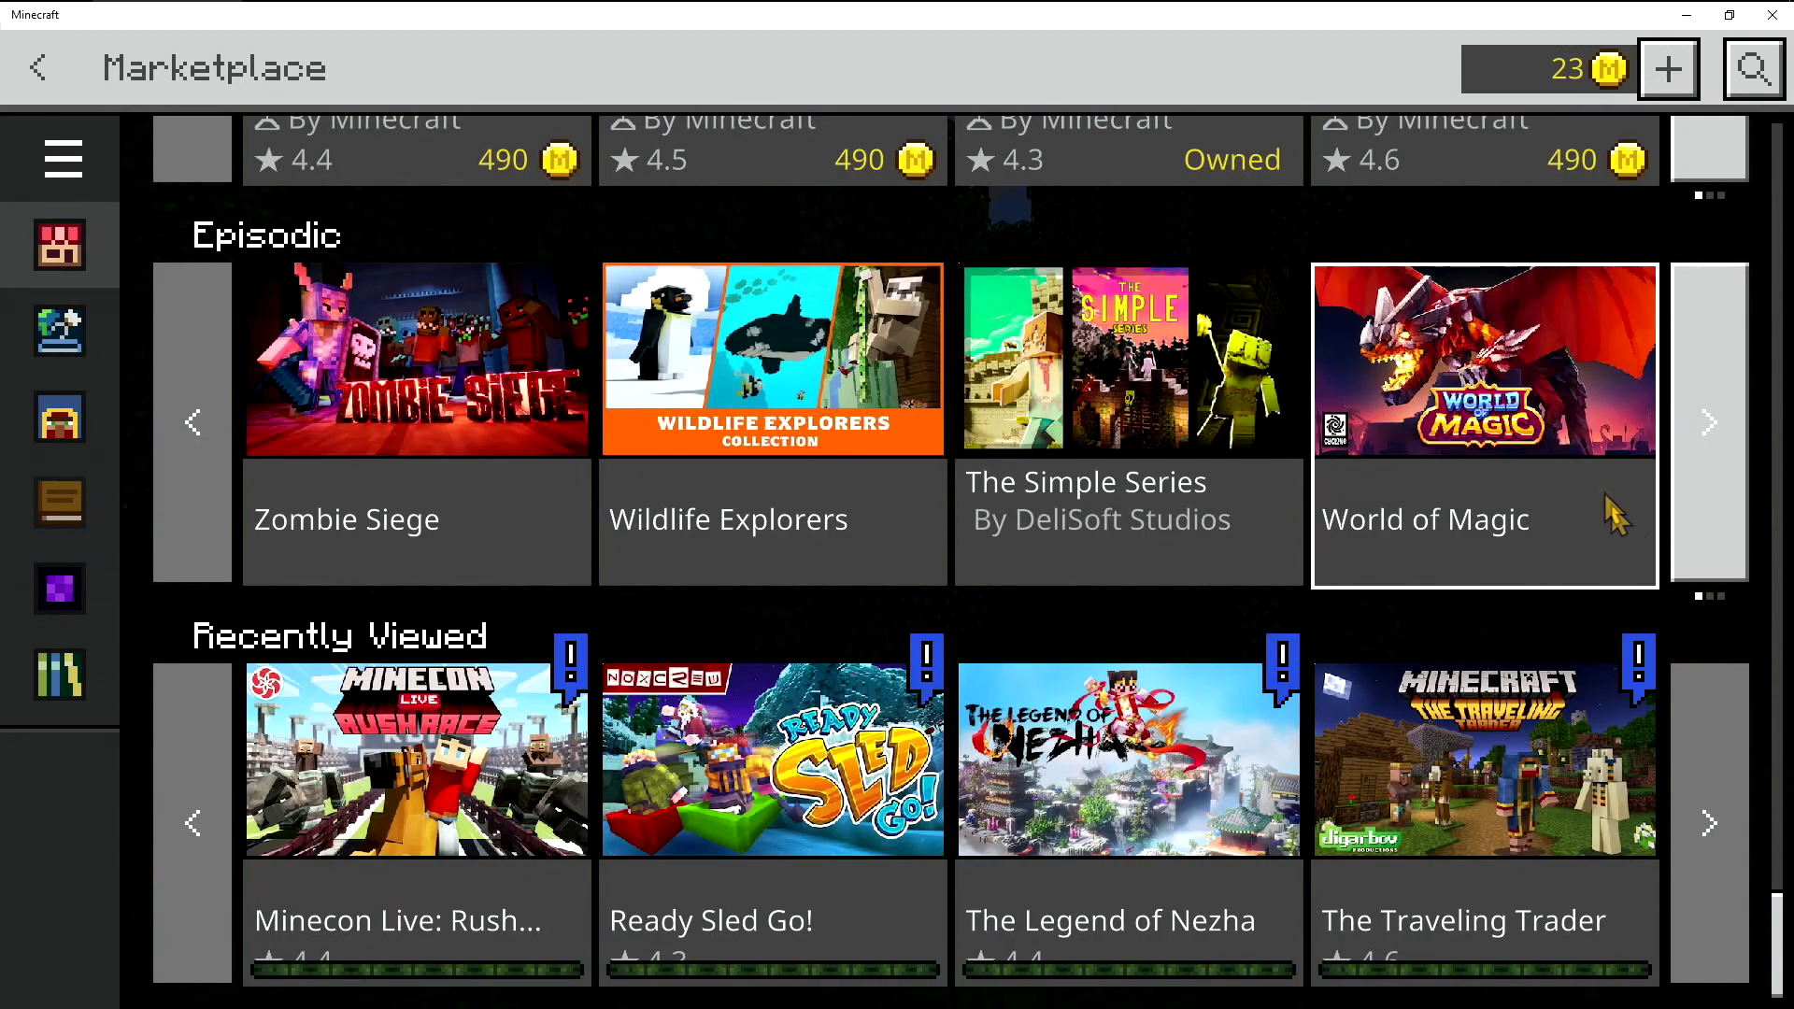
click(63, 159)
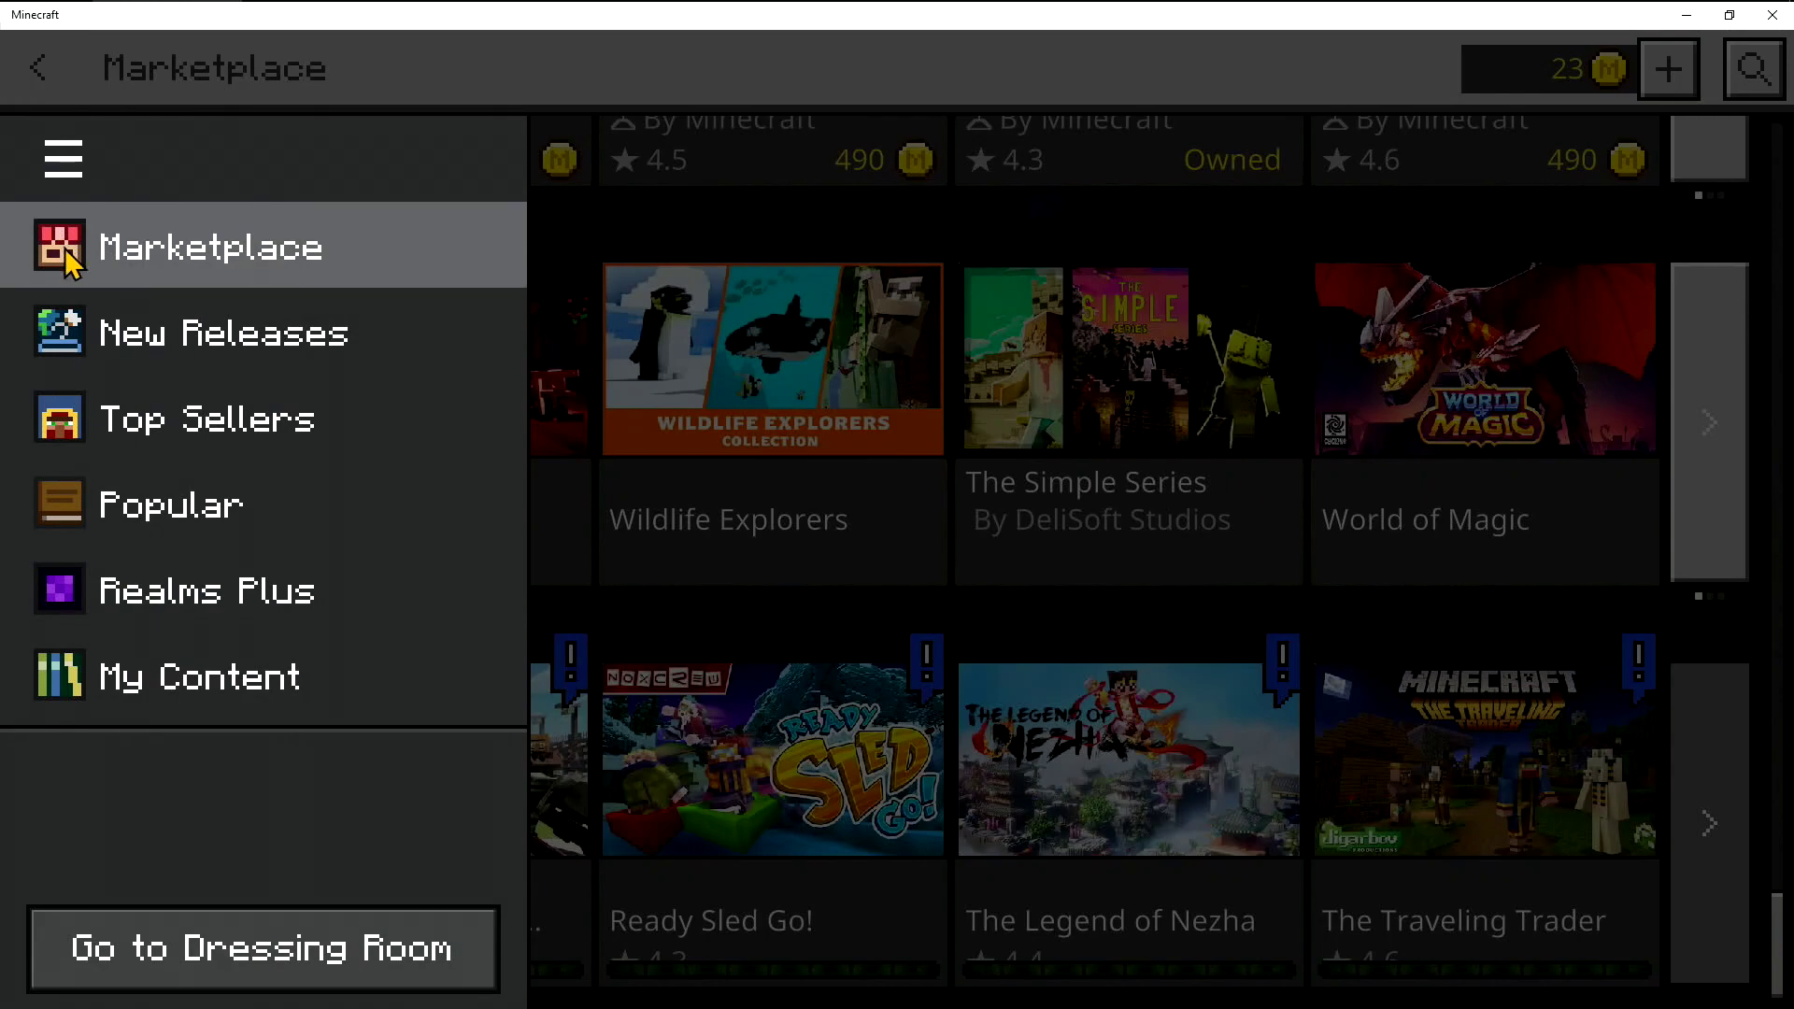
click(187, 271)
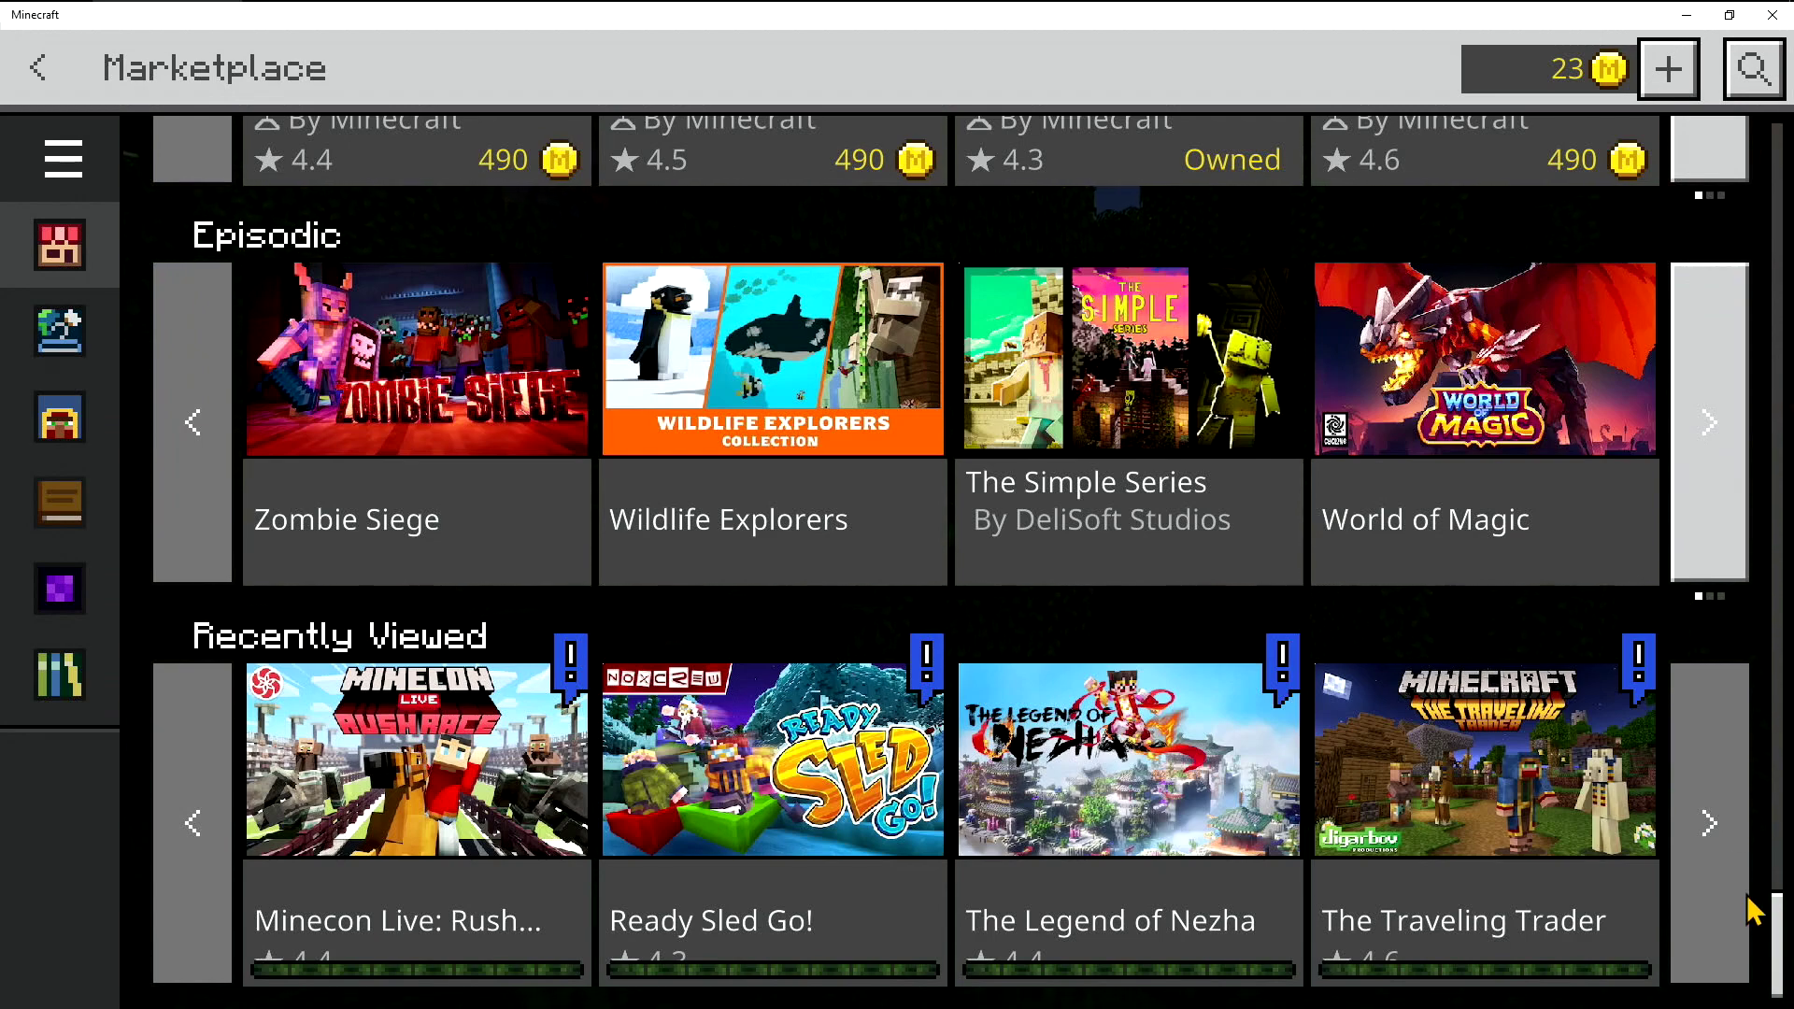
drag(1769, 934, 1773, 168)
- Page the featured carousel to LatinExplorers and open its page to start the download
click(1719, 402)
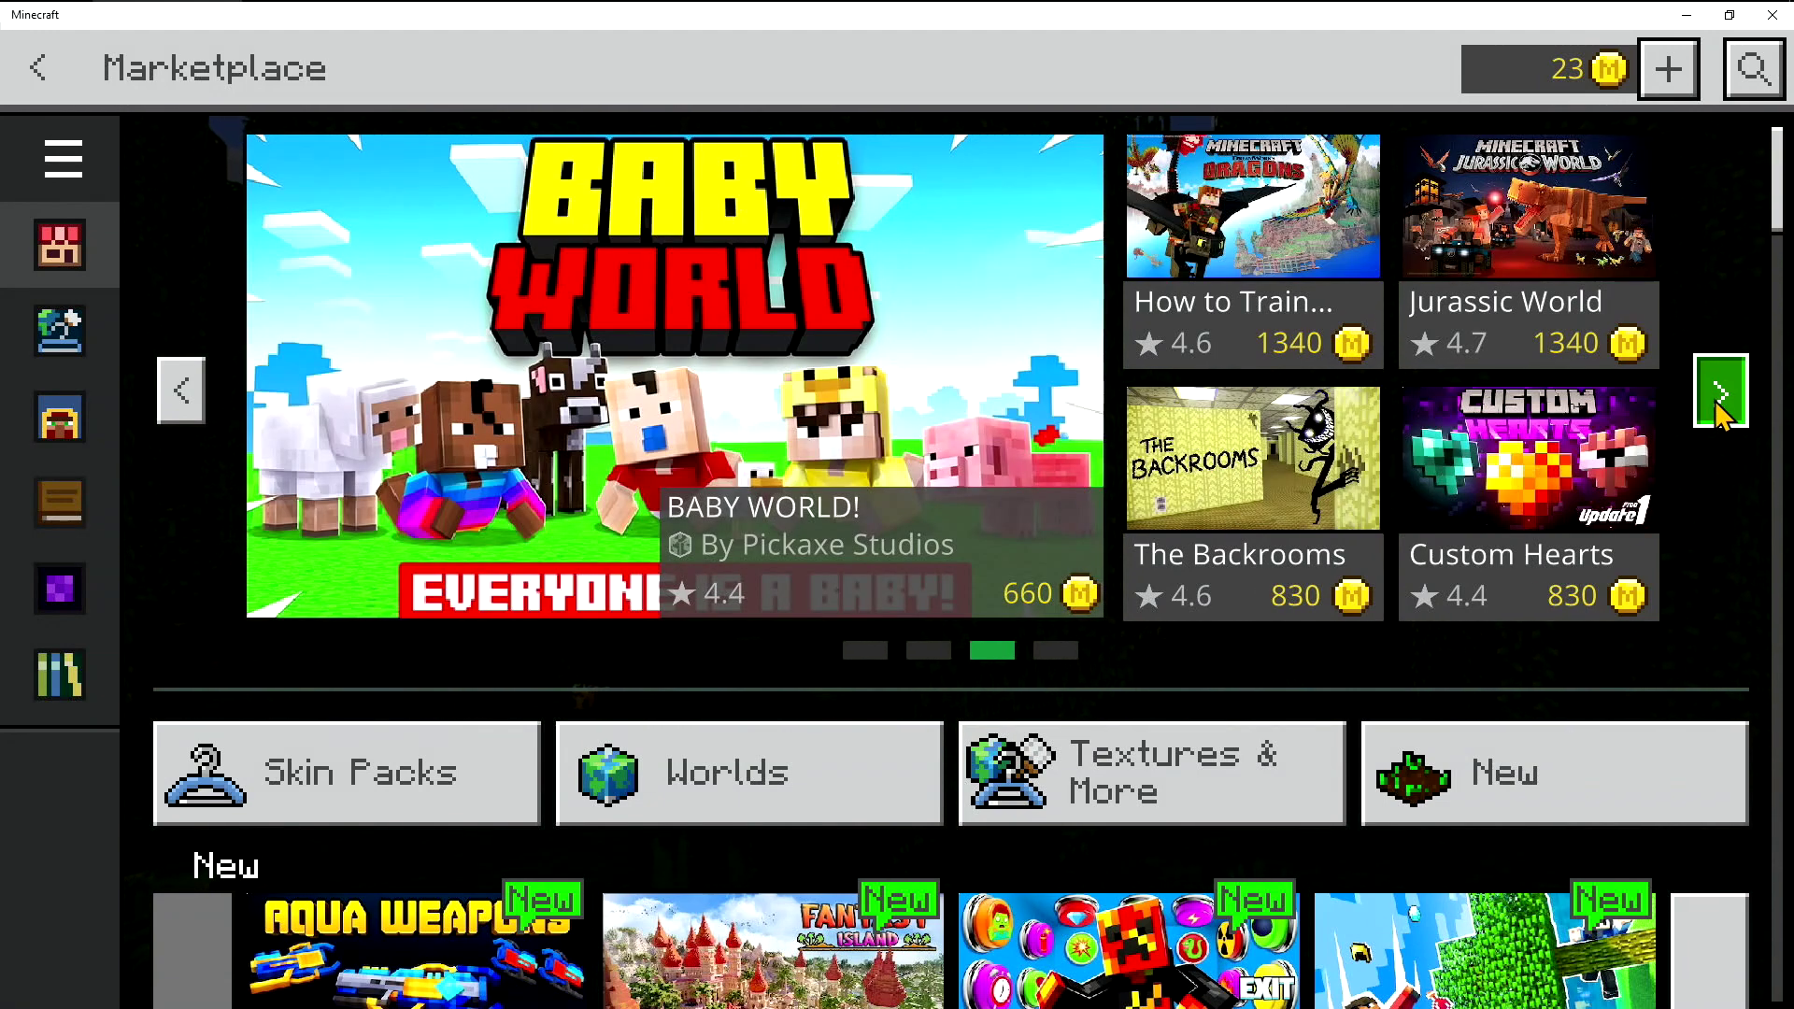
click(1719, 402)
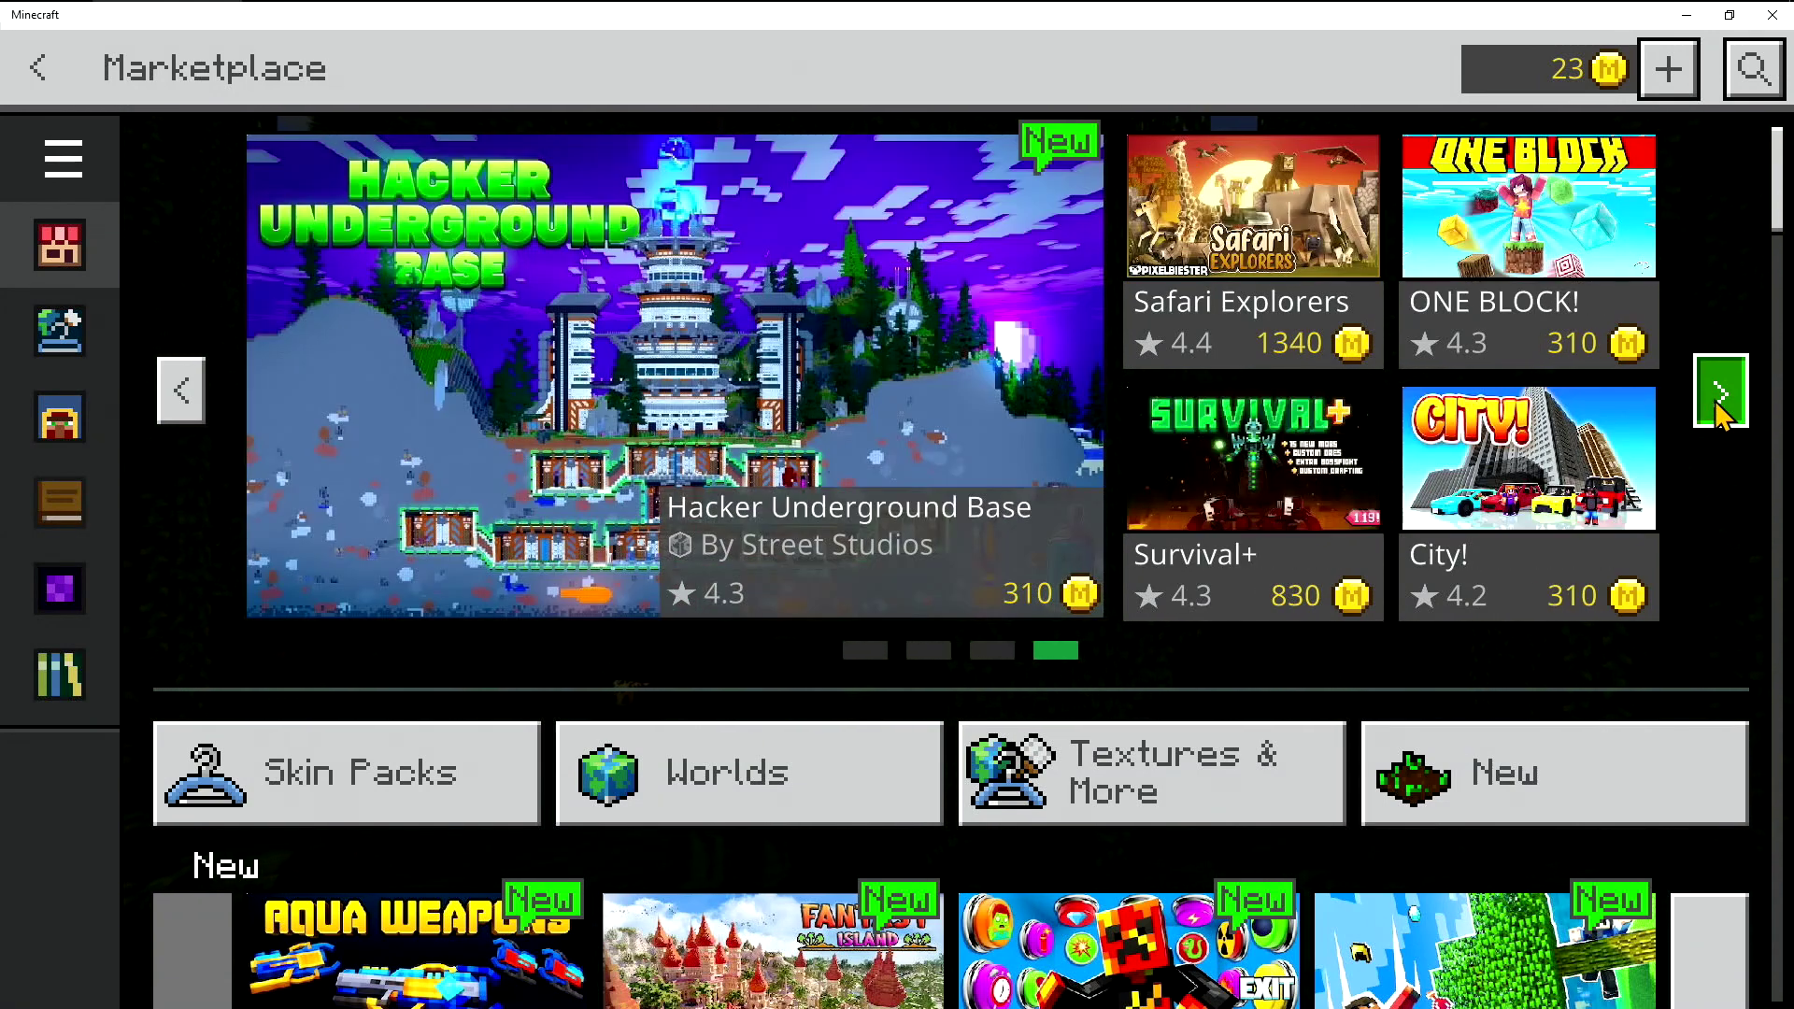
click(1720, 402)
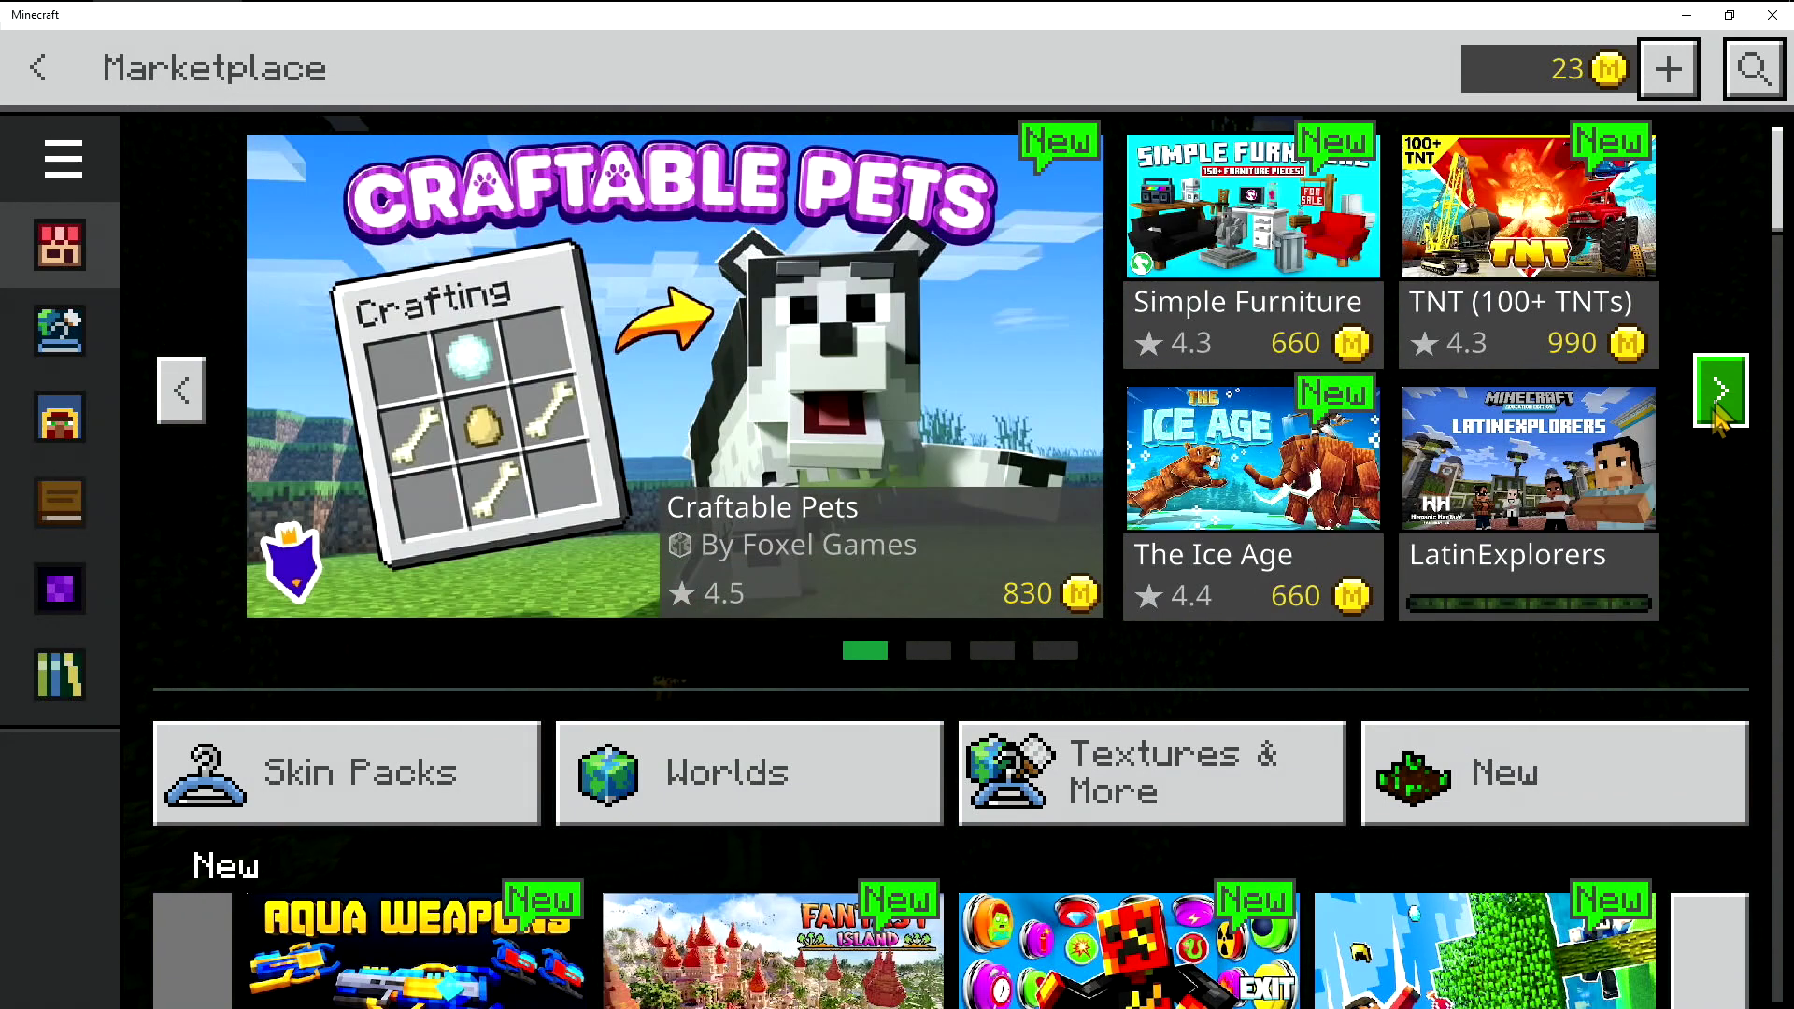
click(1600, 504)
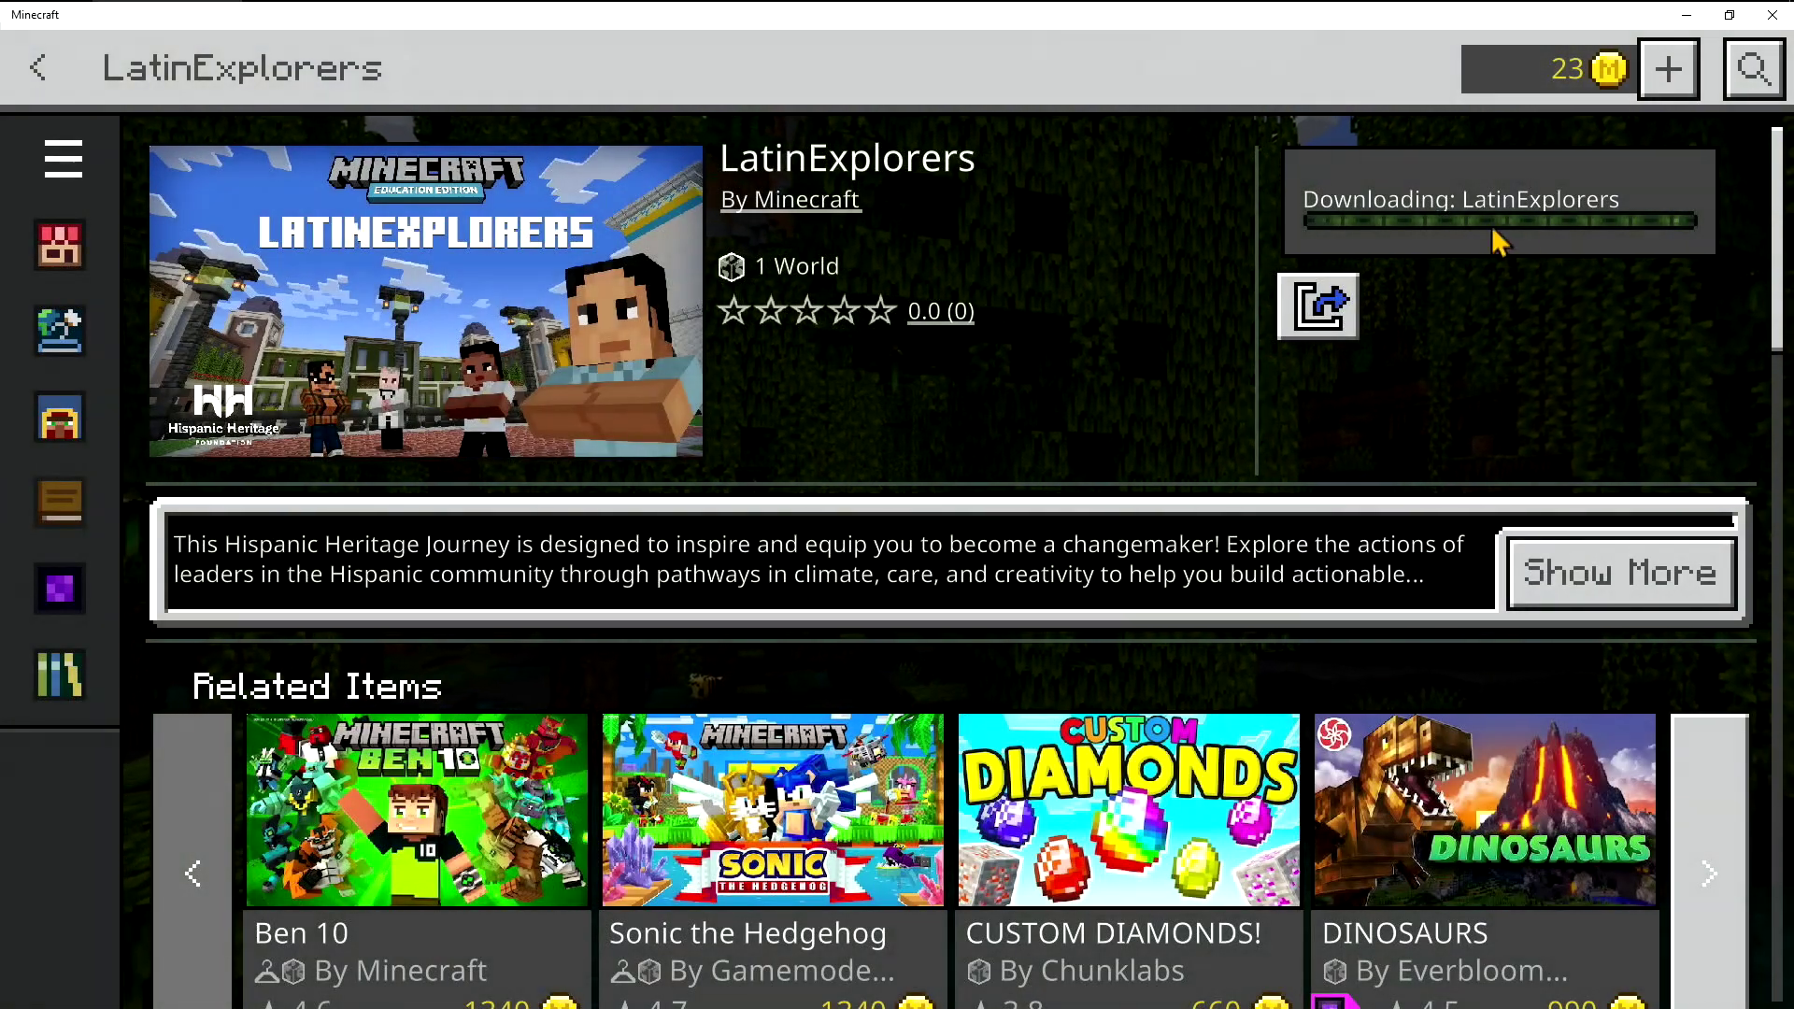
mouse_move(159, 12)
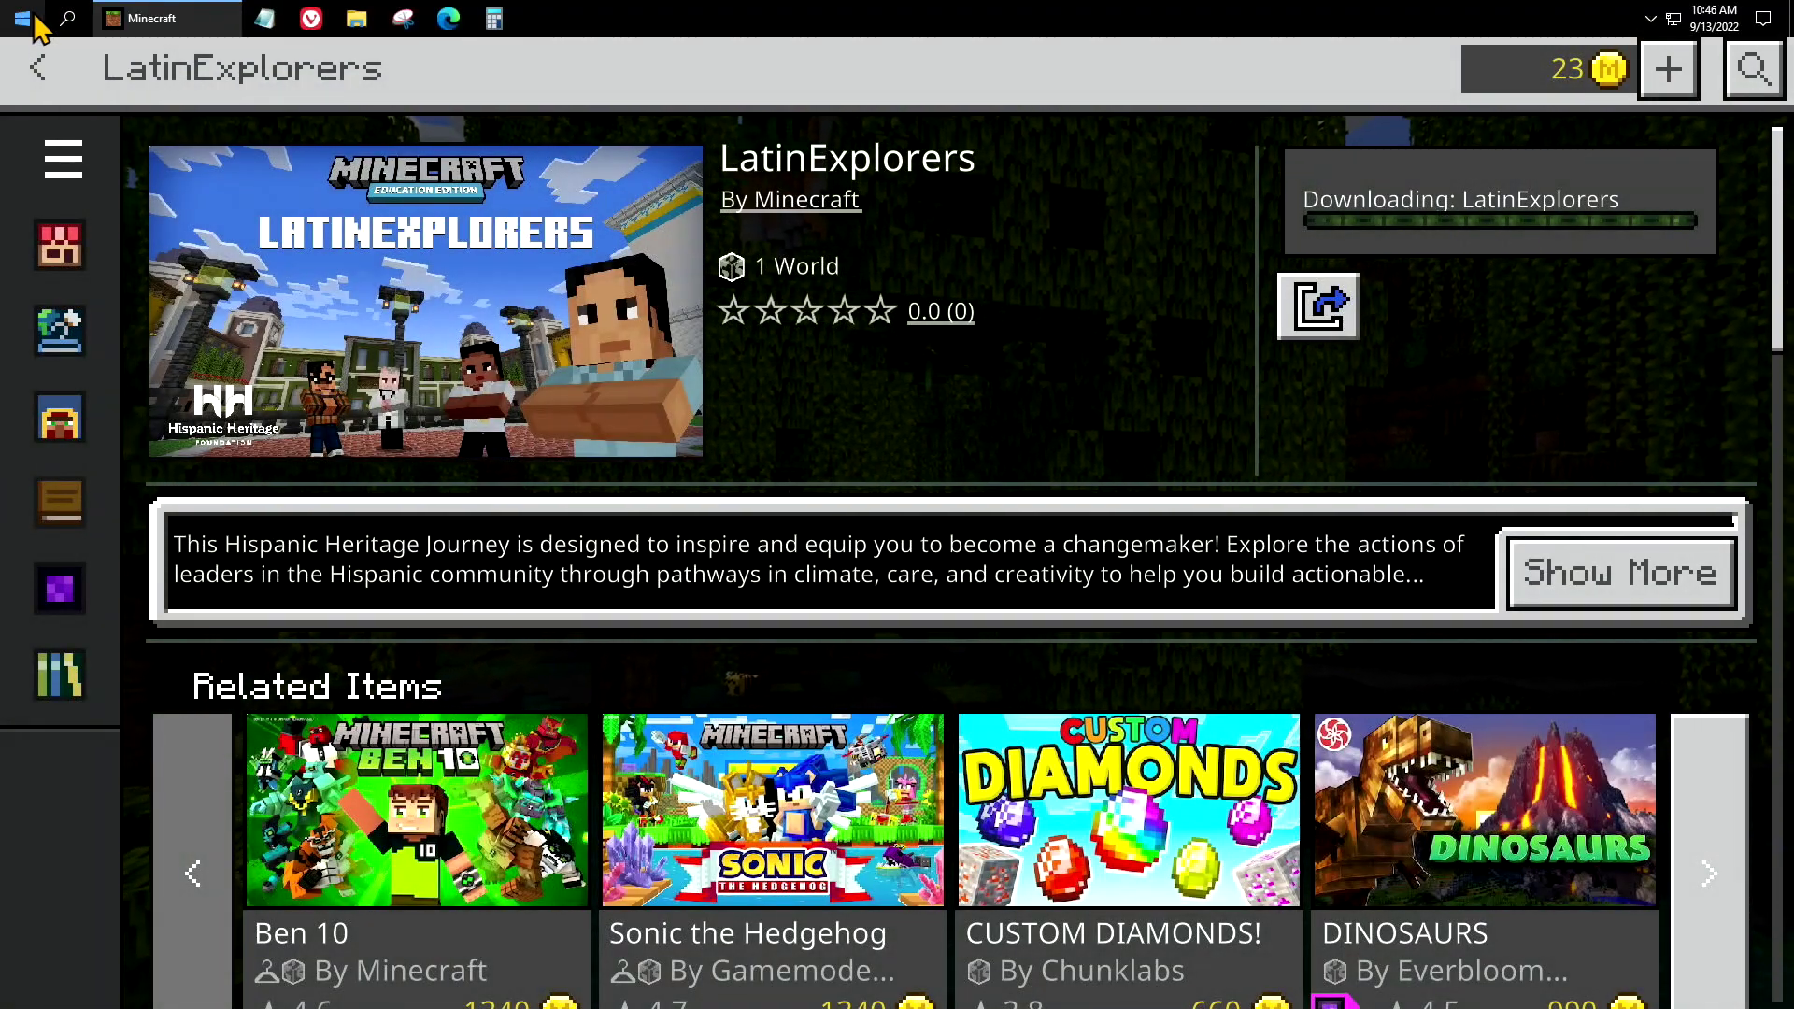
click(24, 19)
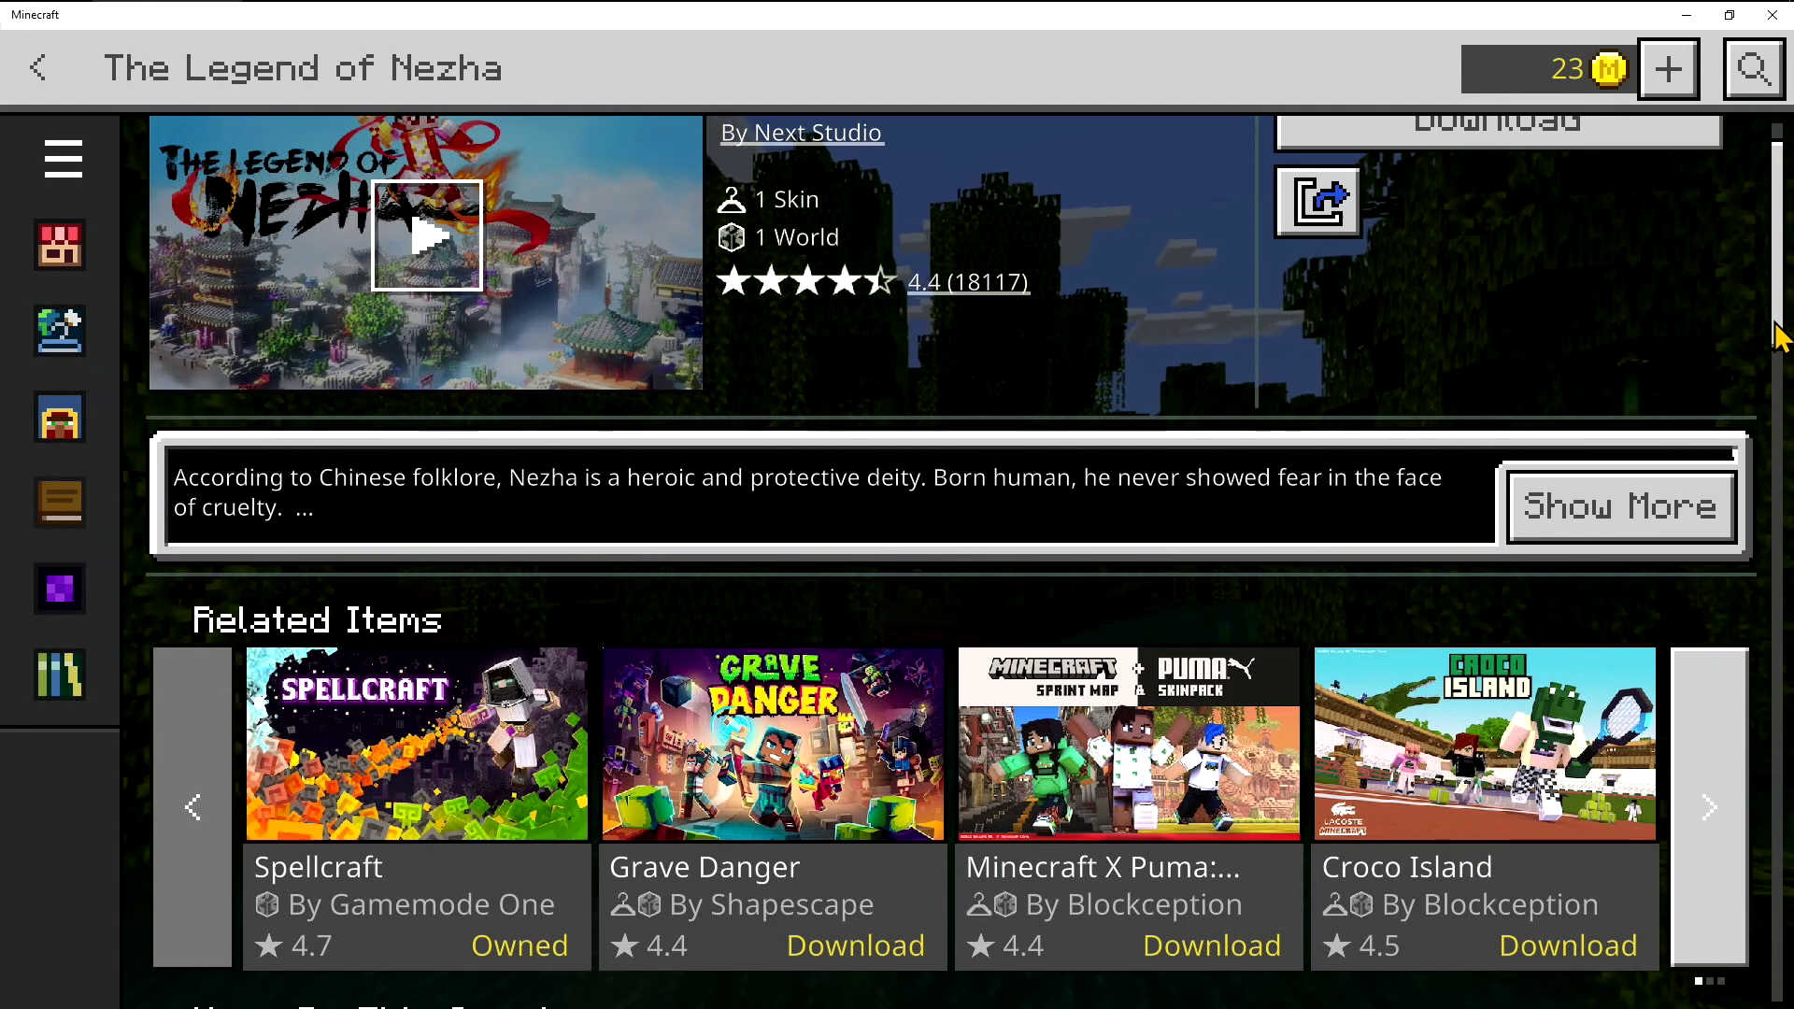
- Minimize Minecraft and browse This PC > Local Disk (C:) > Users into the user's profile folder
click(1687, 15)
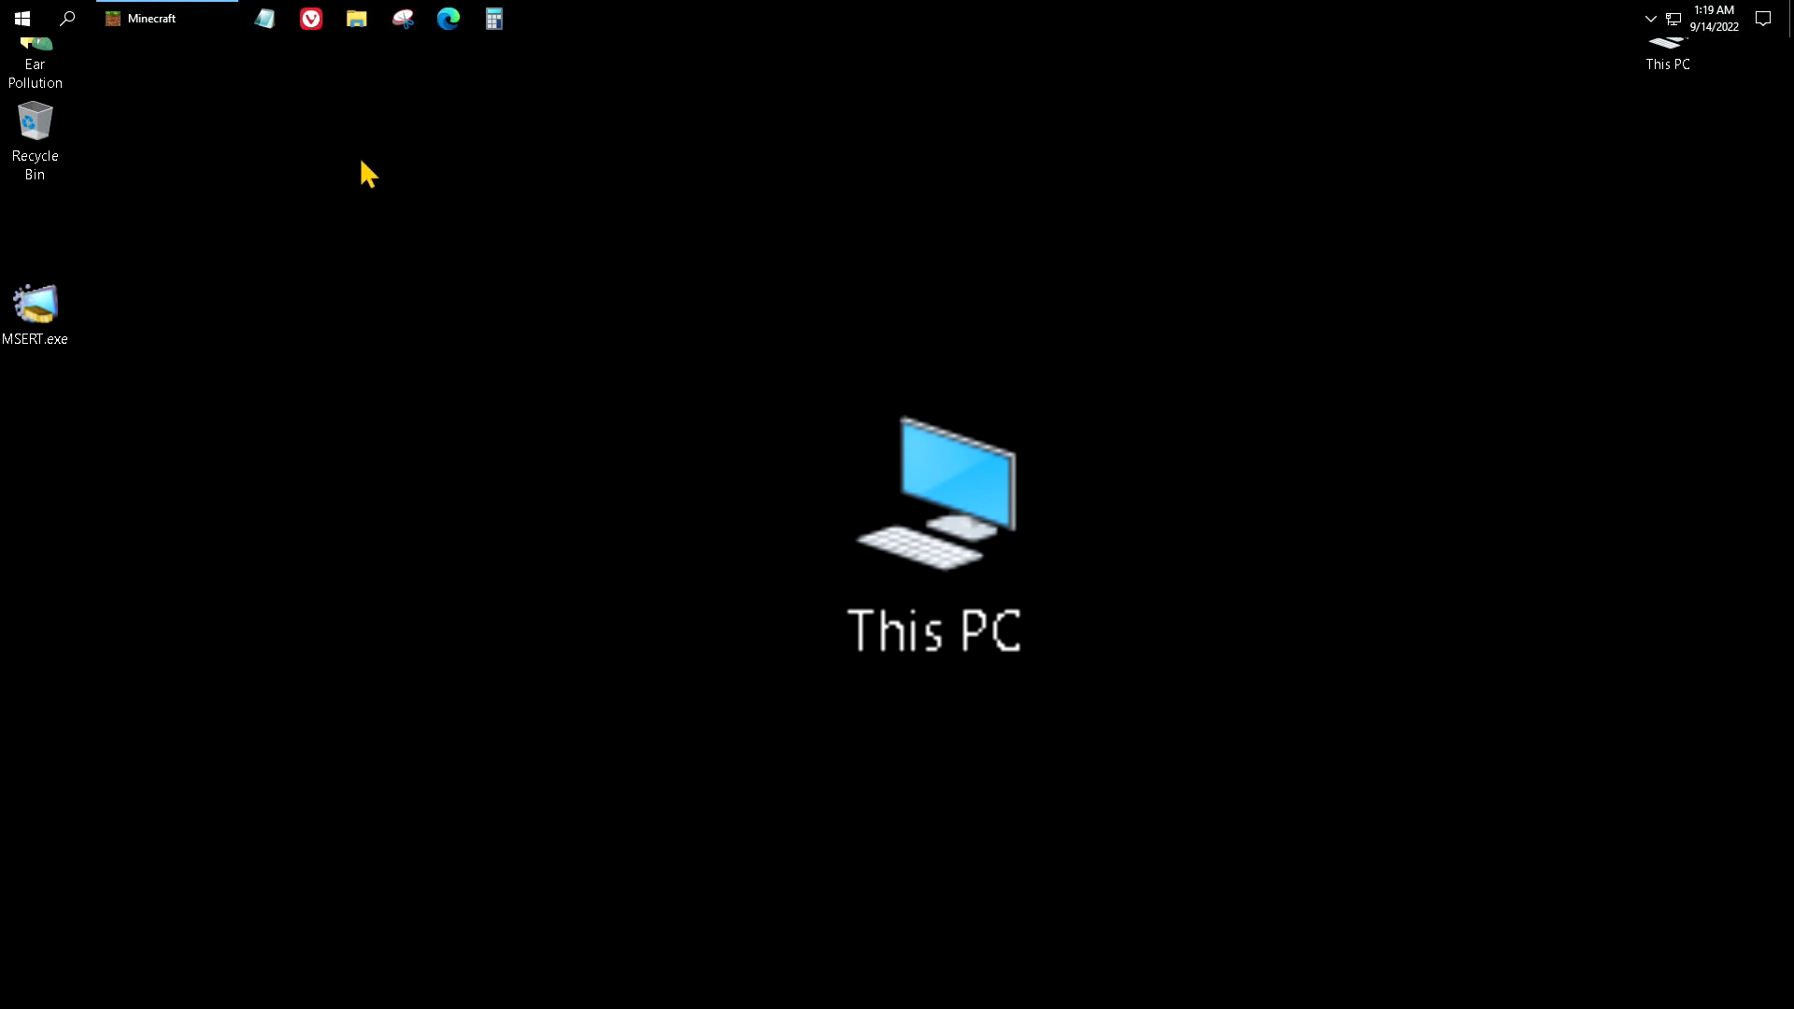
double_click(1656, 58)
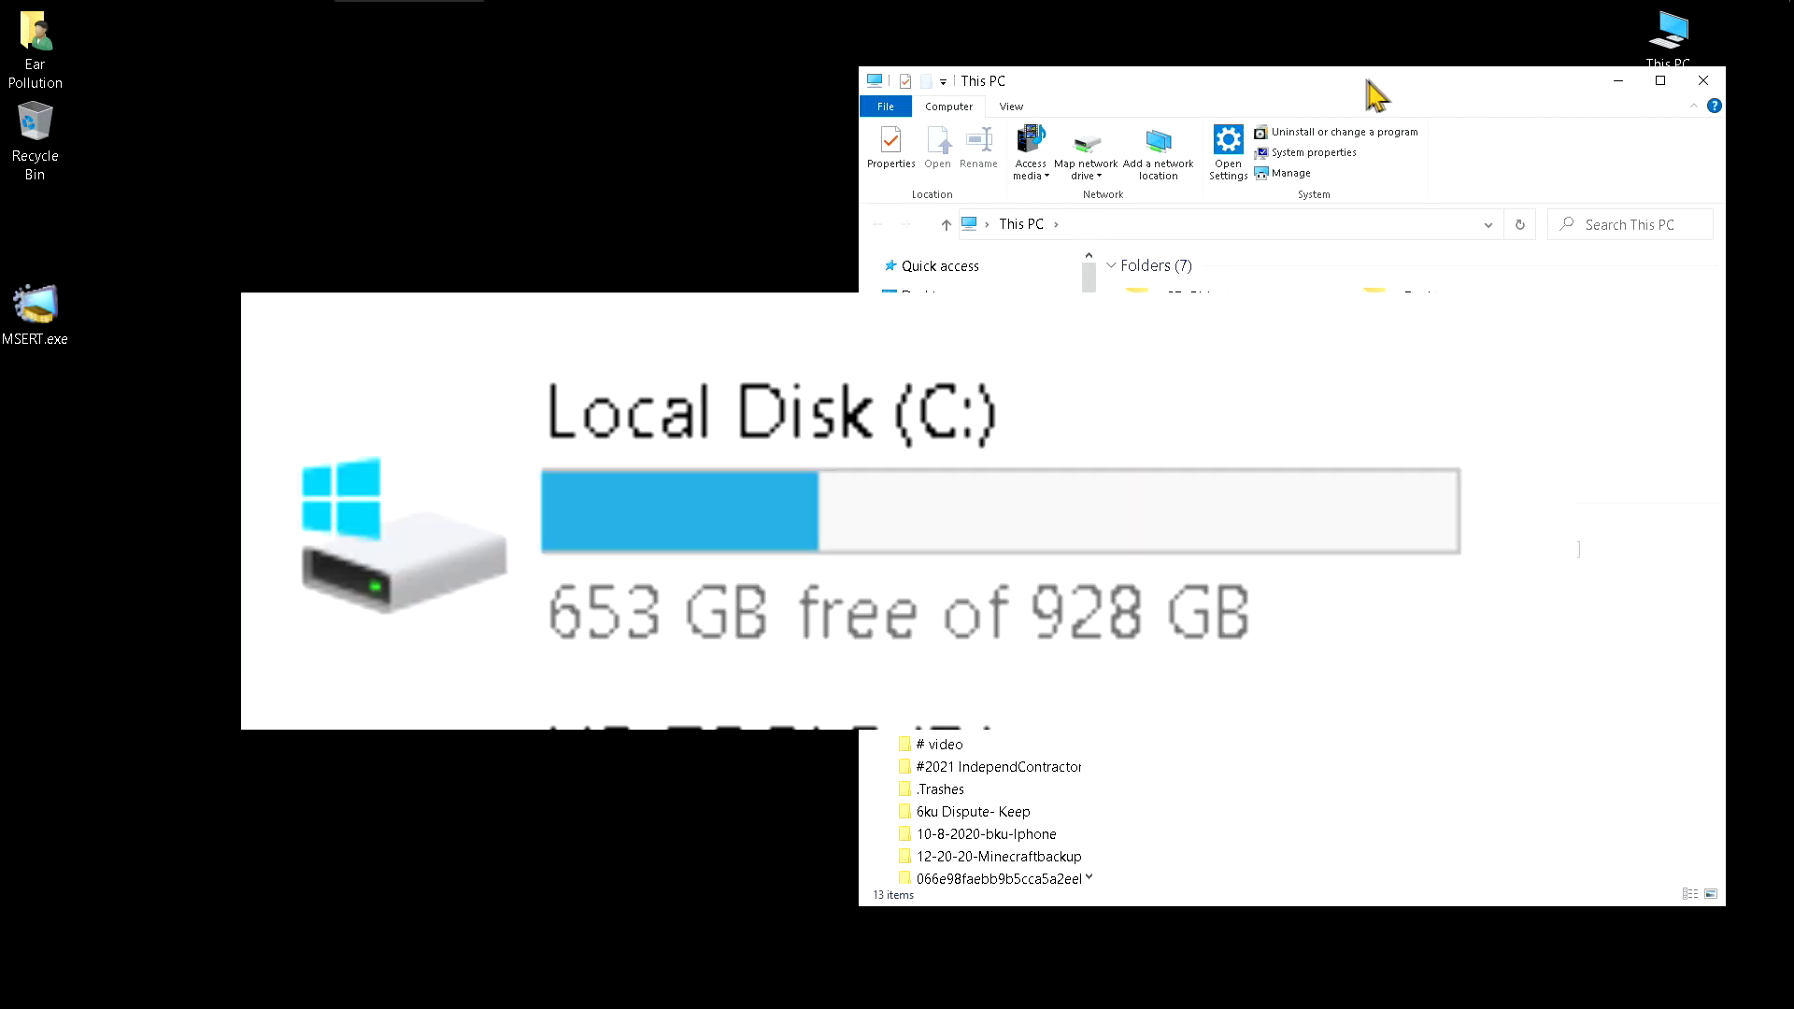
drag(981, 54, 968, 52)
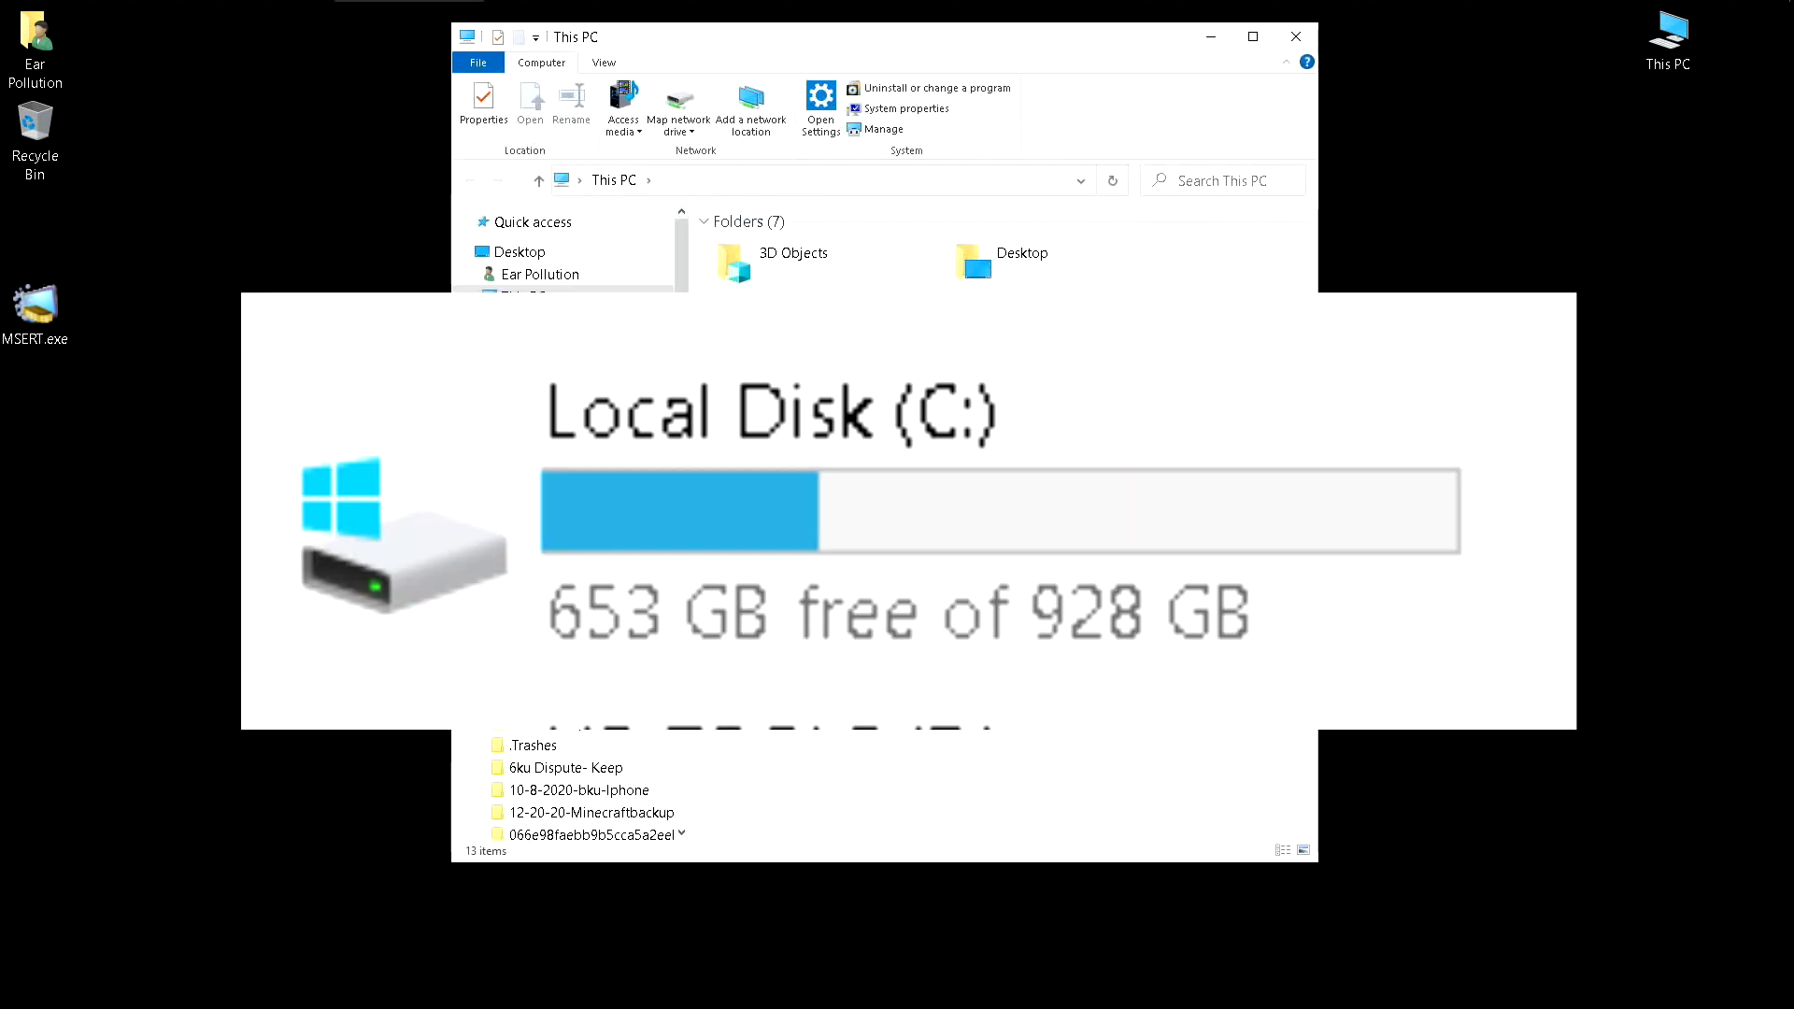
double_click(803, 512)
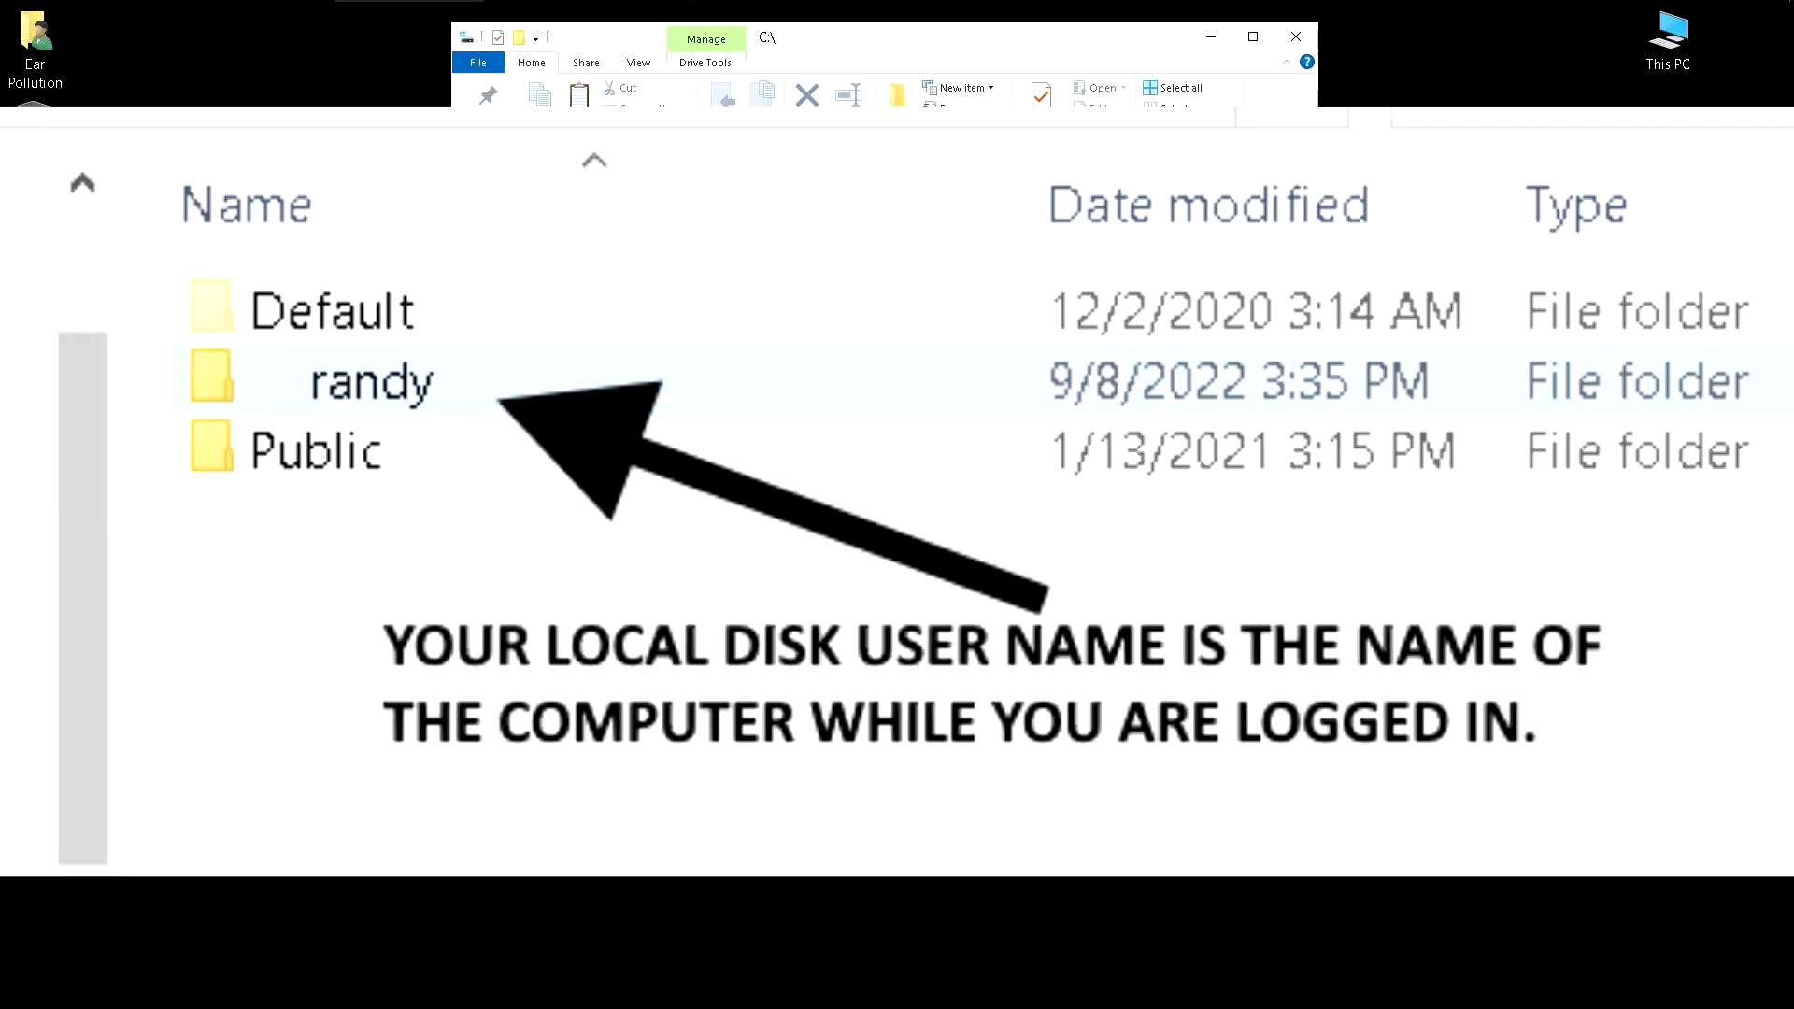
key(Return)
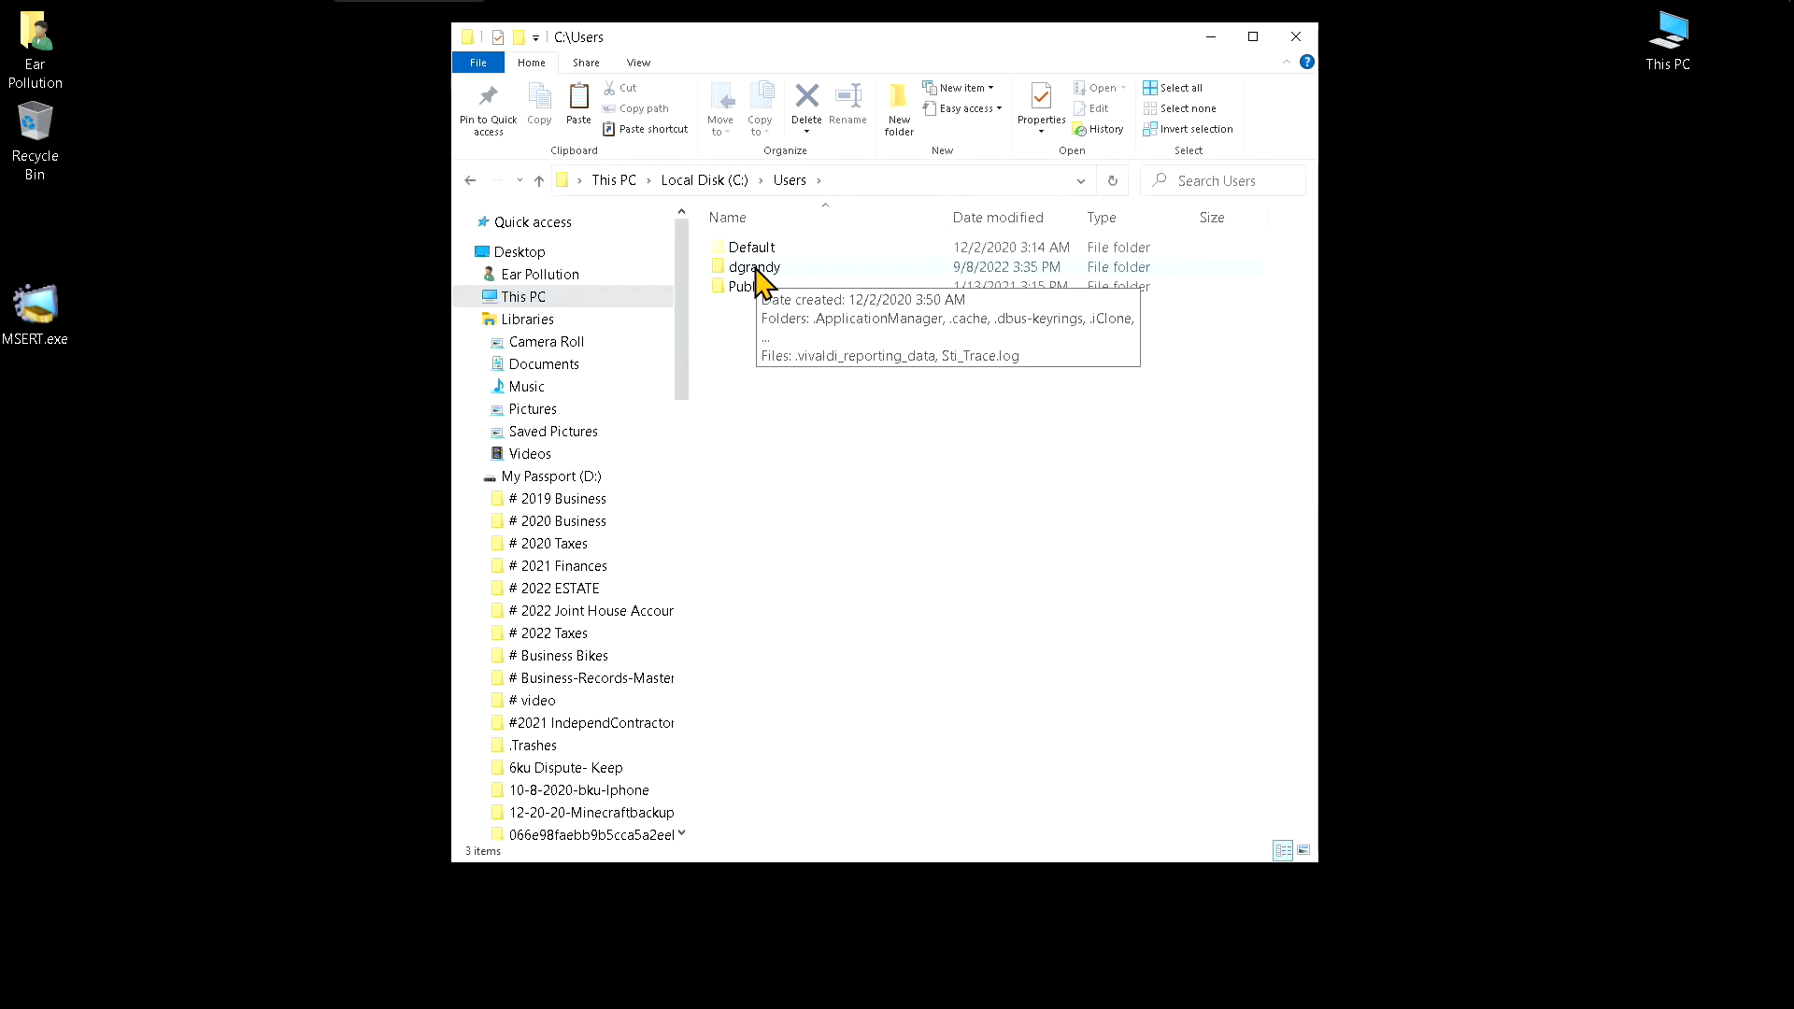
double_click(757, 269)
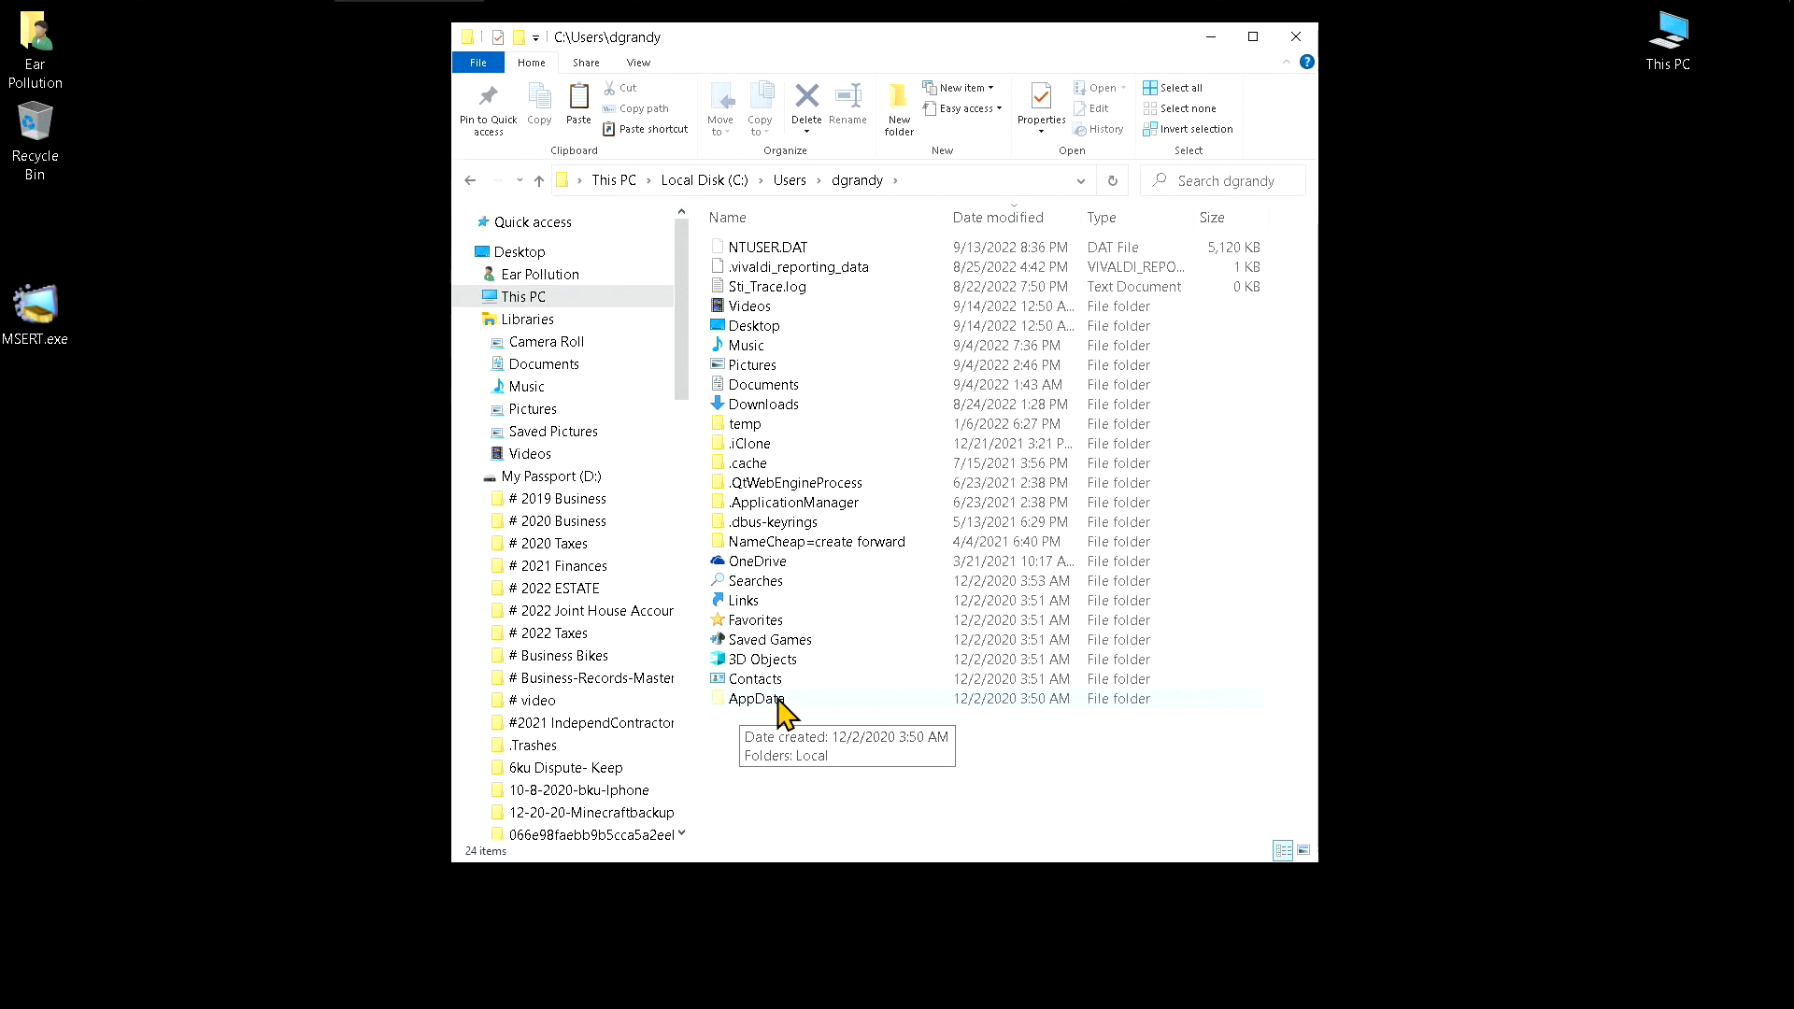
- Browse AppData\Local\Packages into Microsoft.MinecraftUWP_8wekyb3d8bbwe and open LocalState
double_click(779, 701)
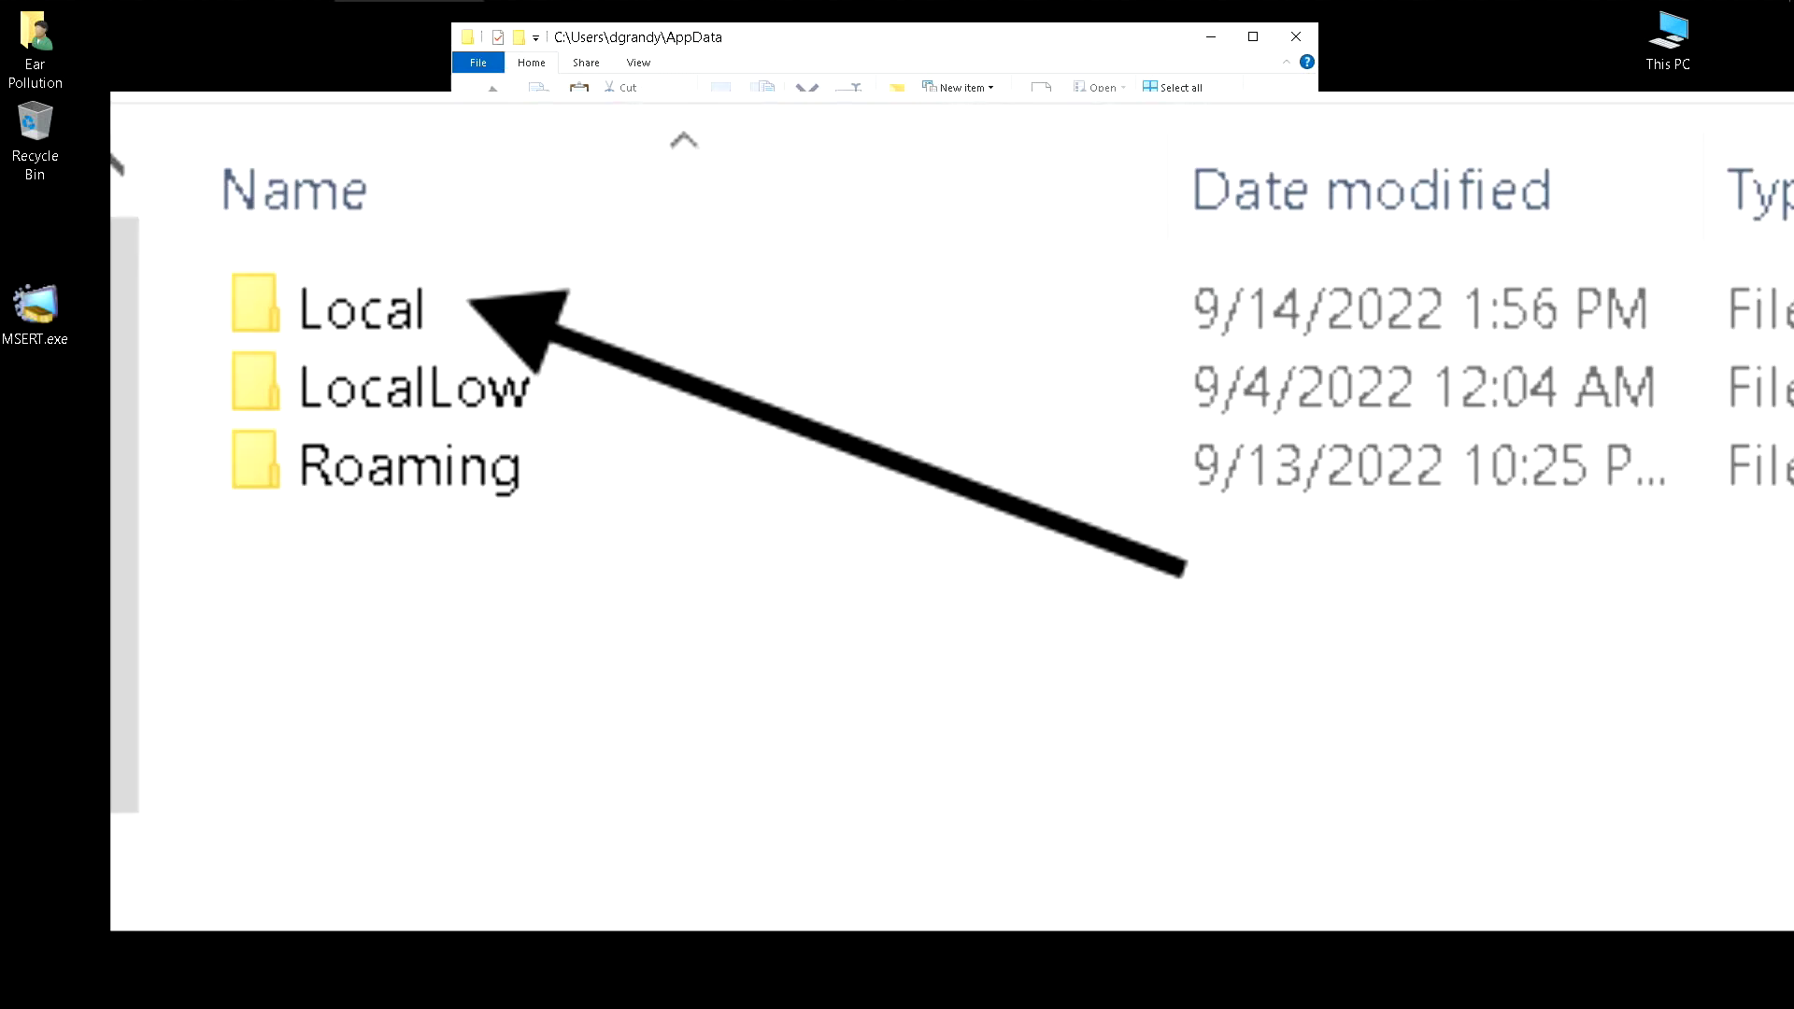
key(Return)
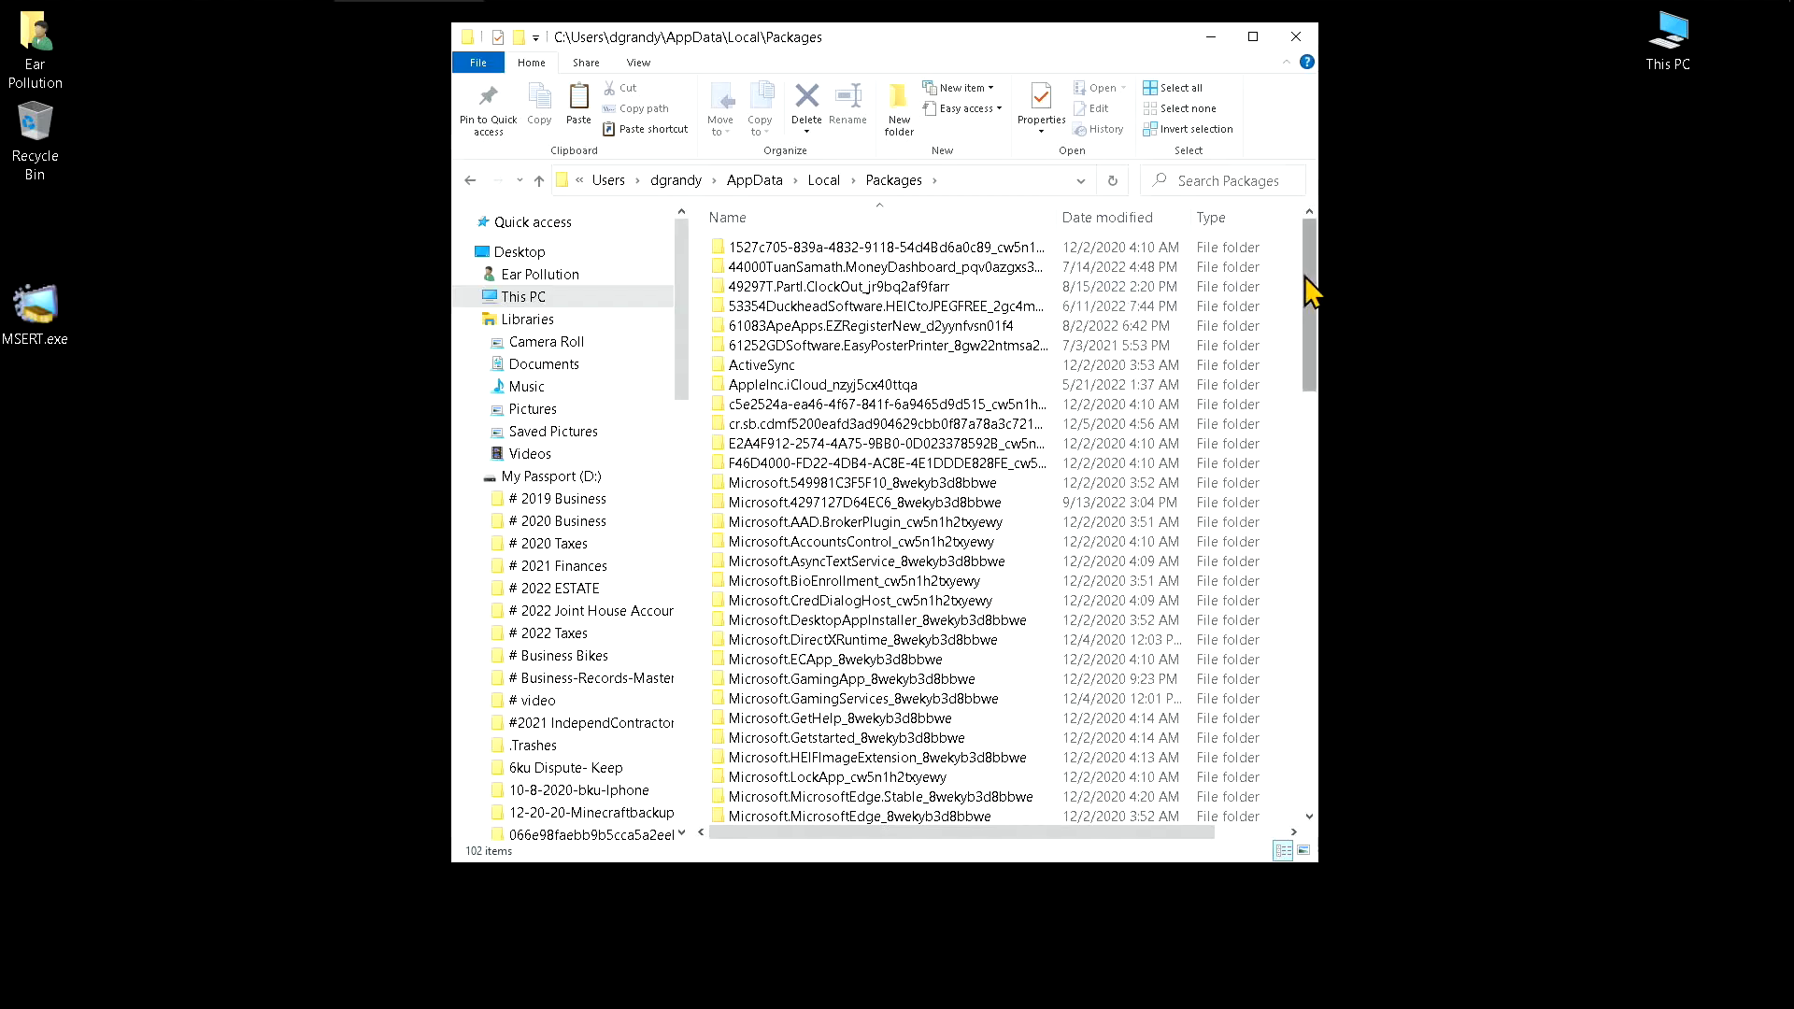
scroll(1313, 383, down, 7)
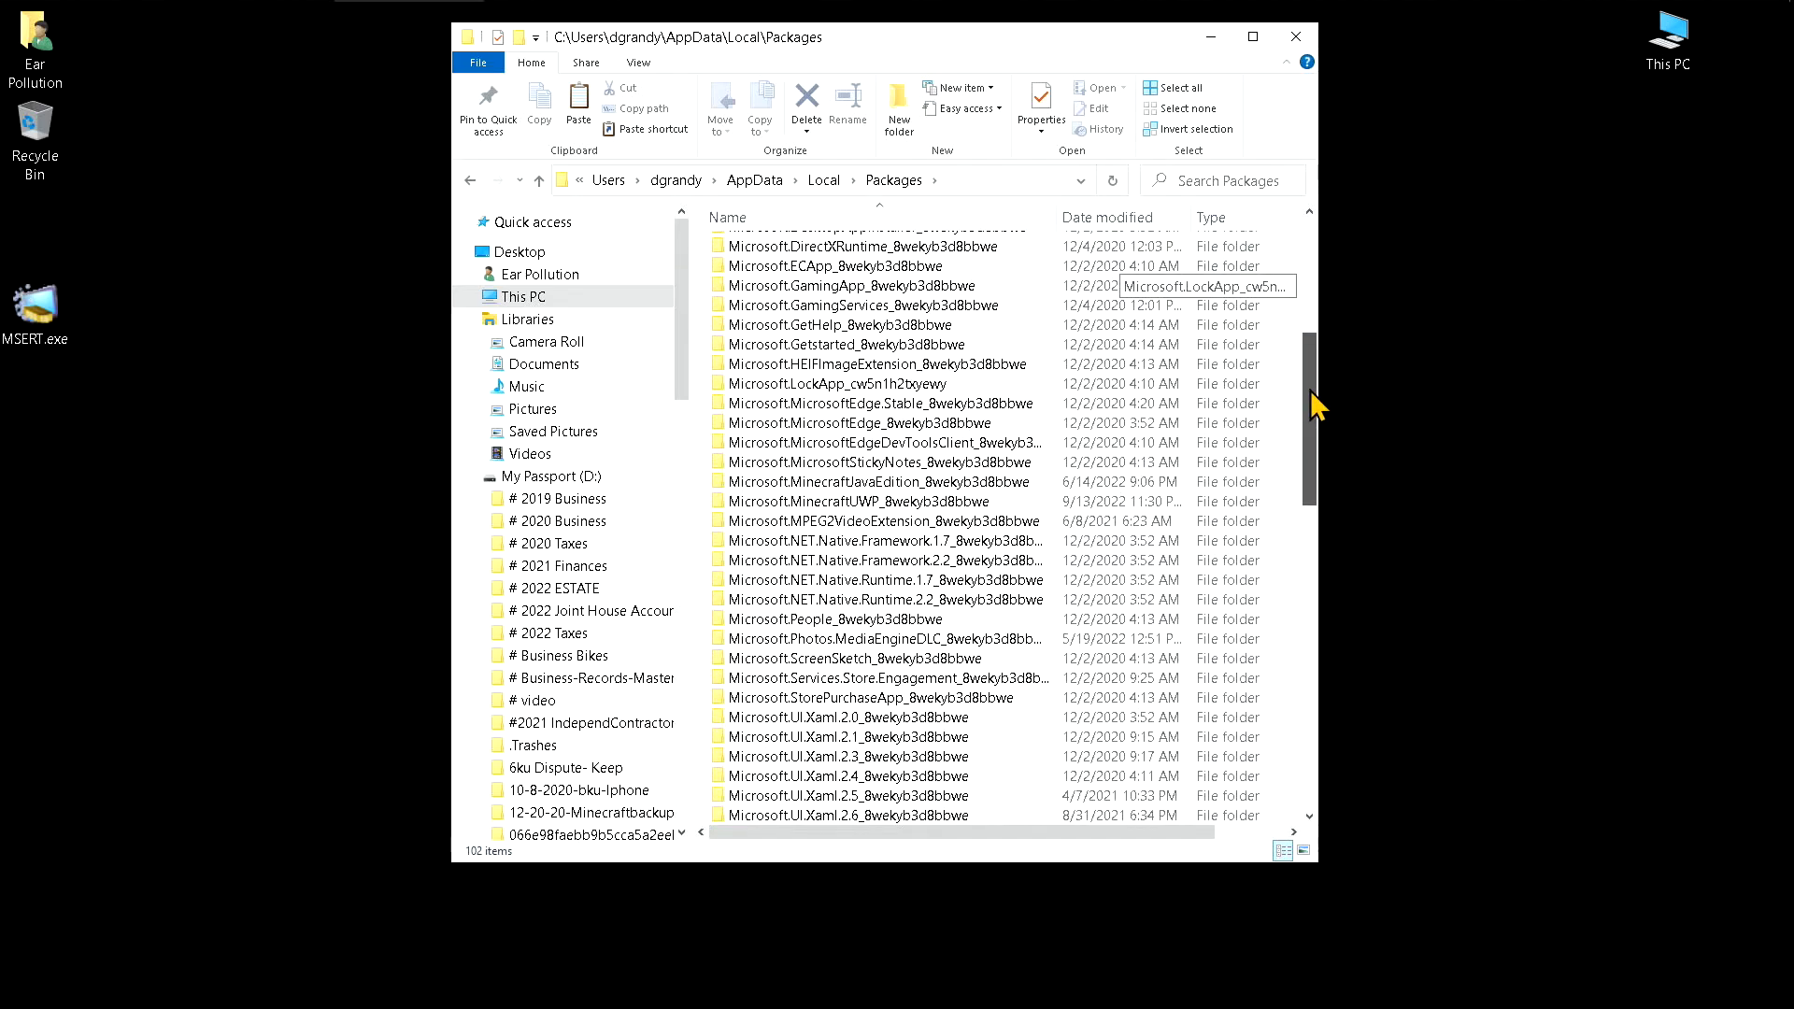
drag(1312, 407, 1316, 458)
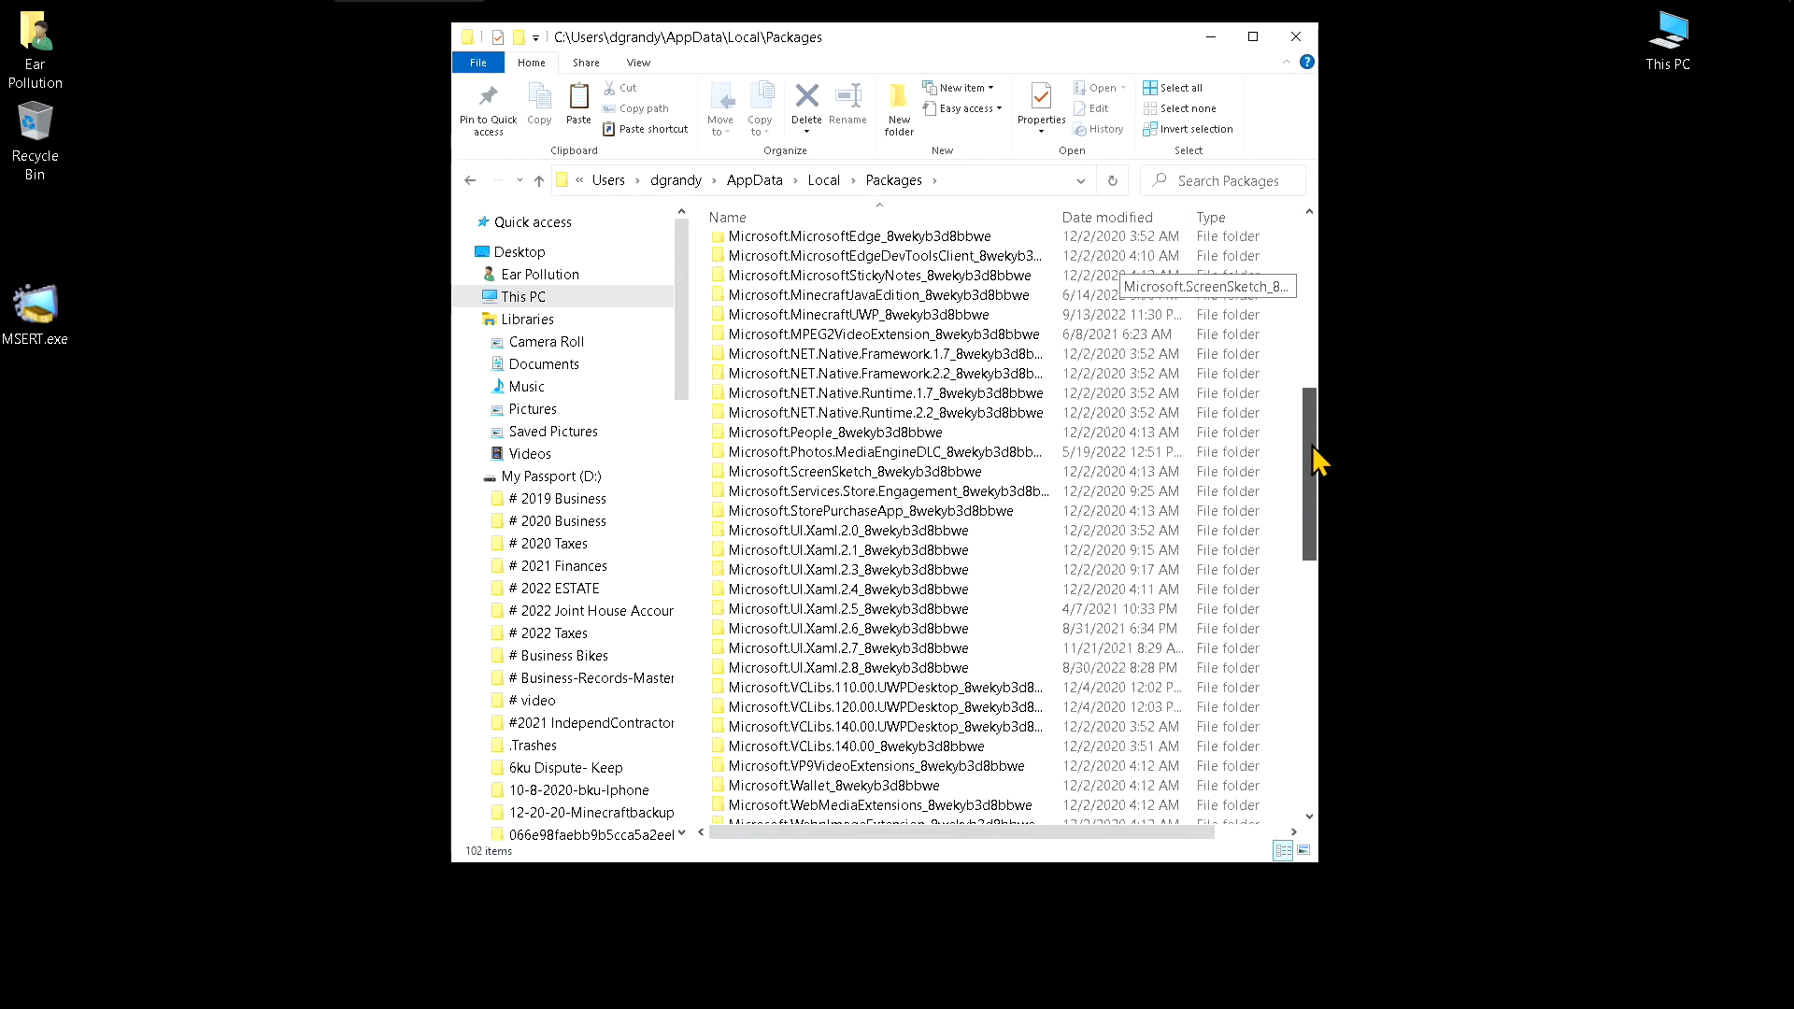
click(737, 314)
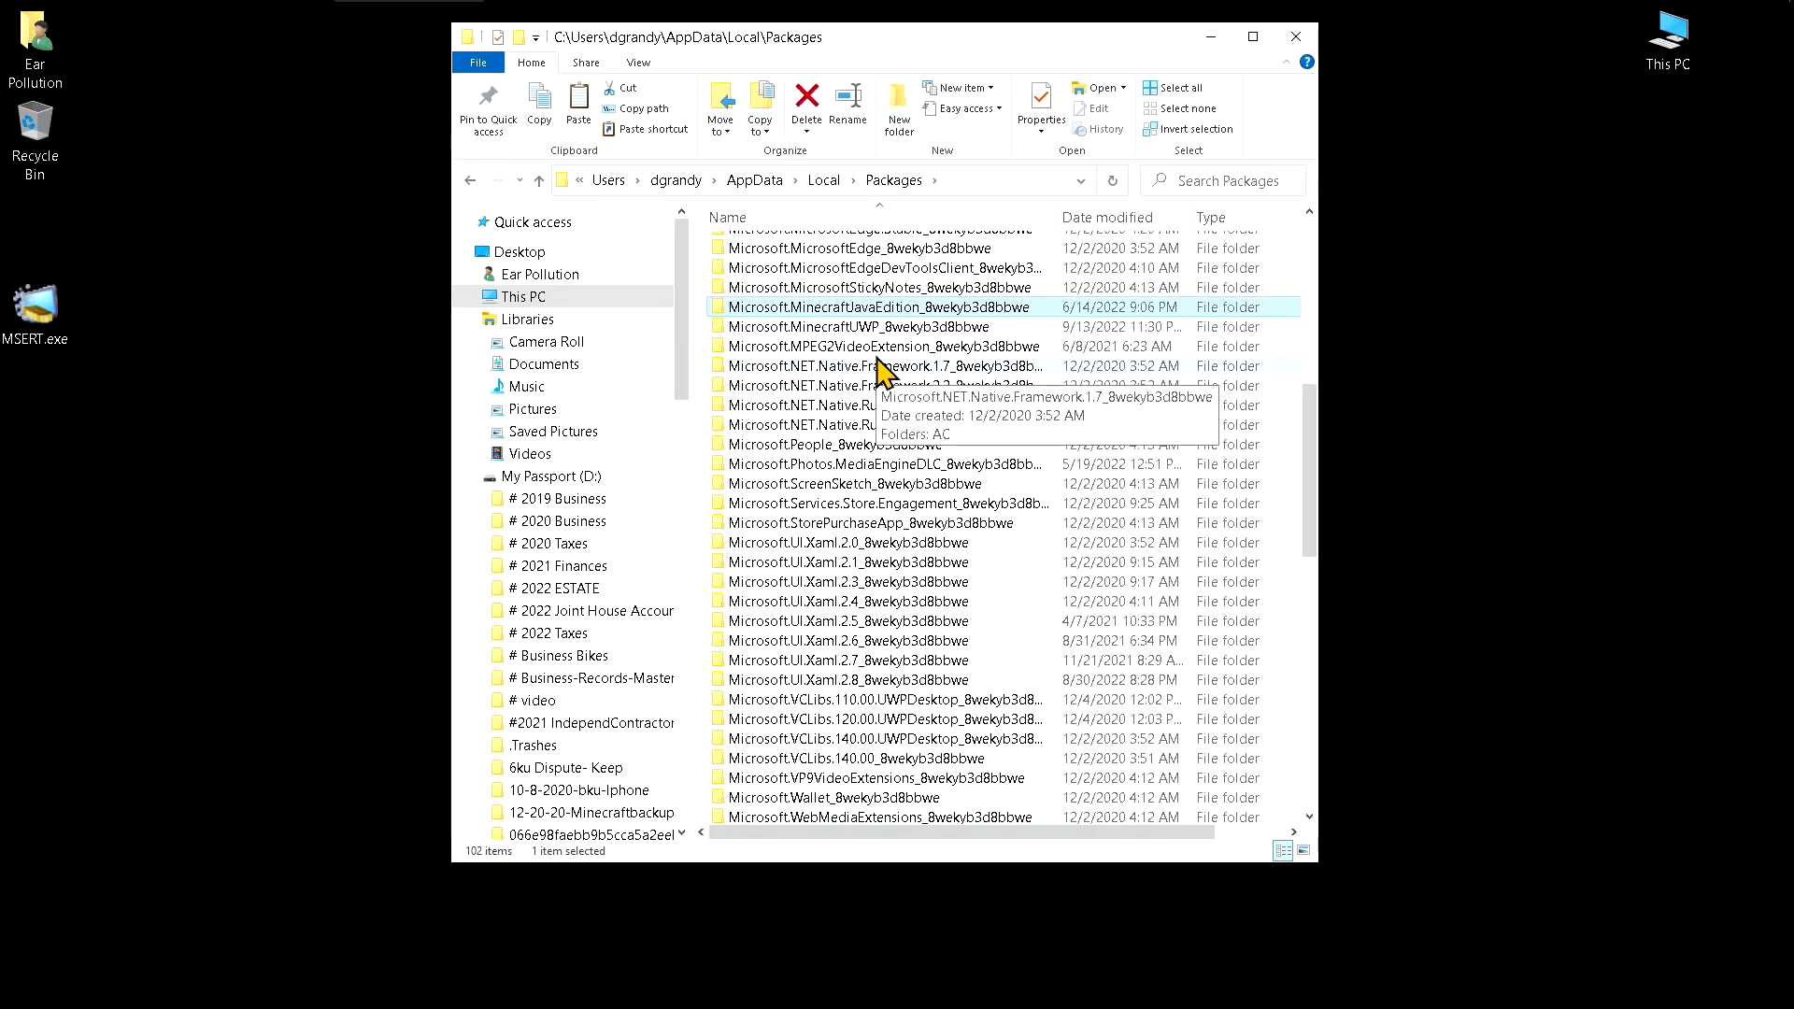
click(791, 329)
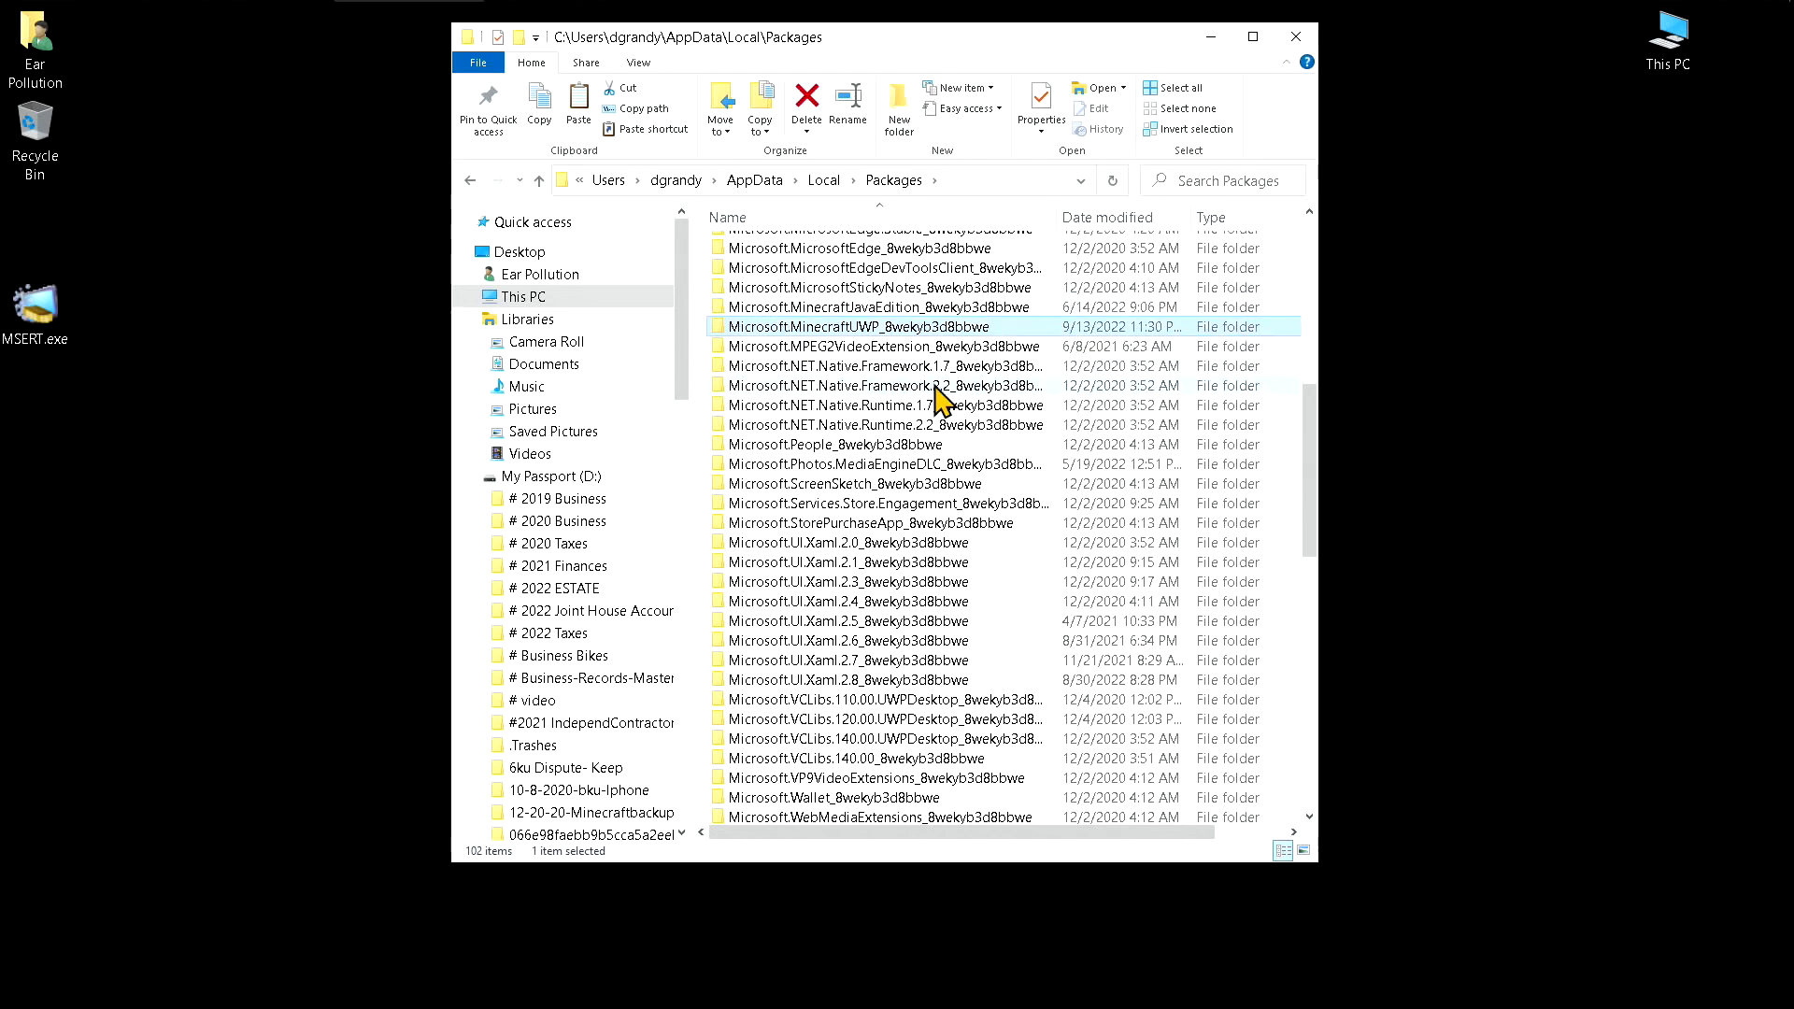
mouse_move(855, 331)
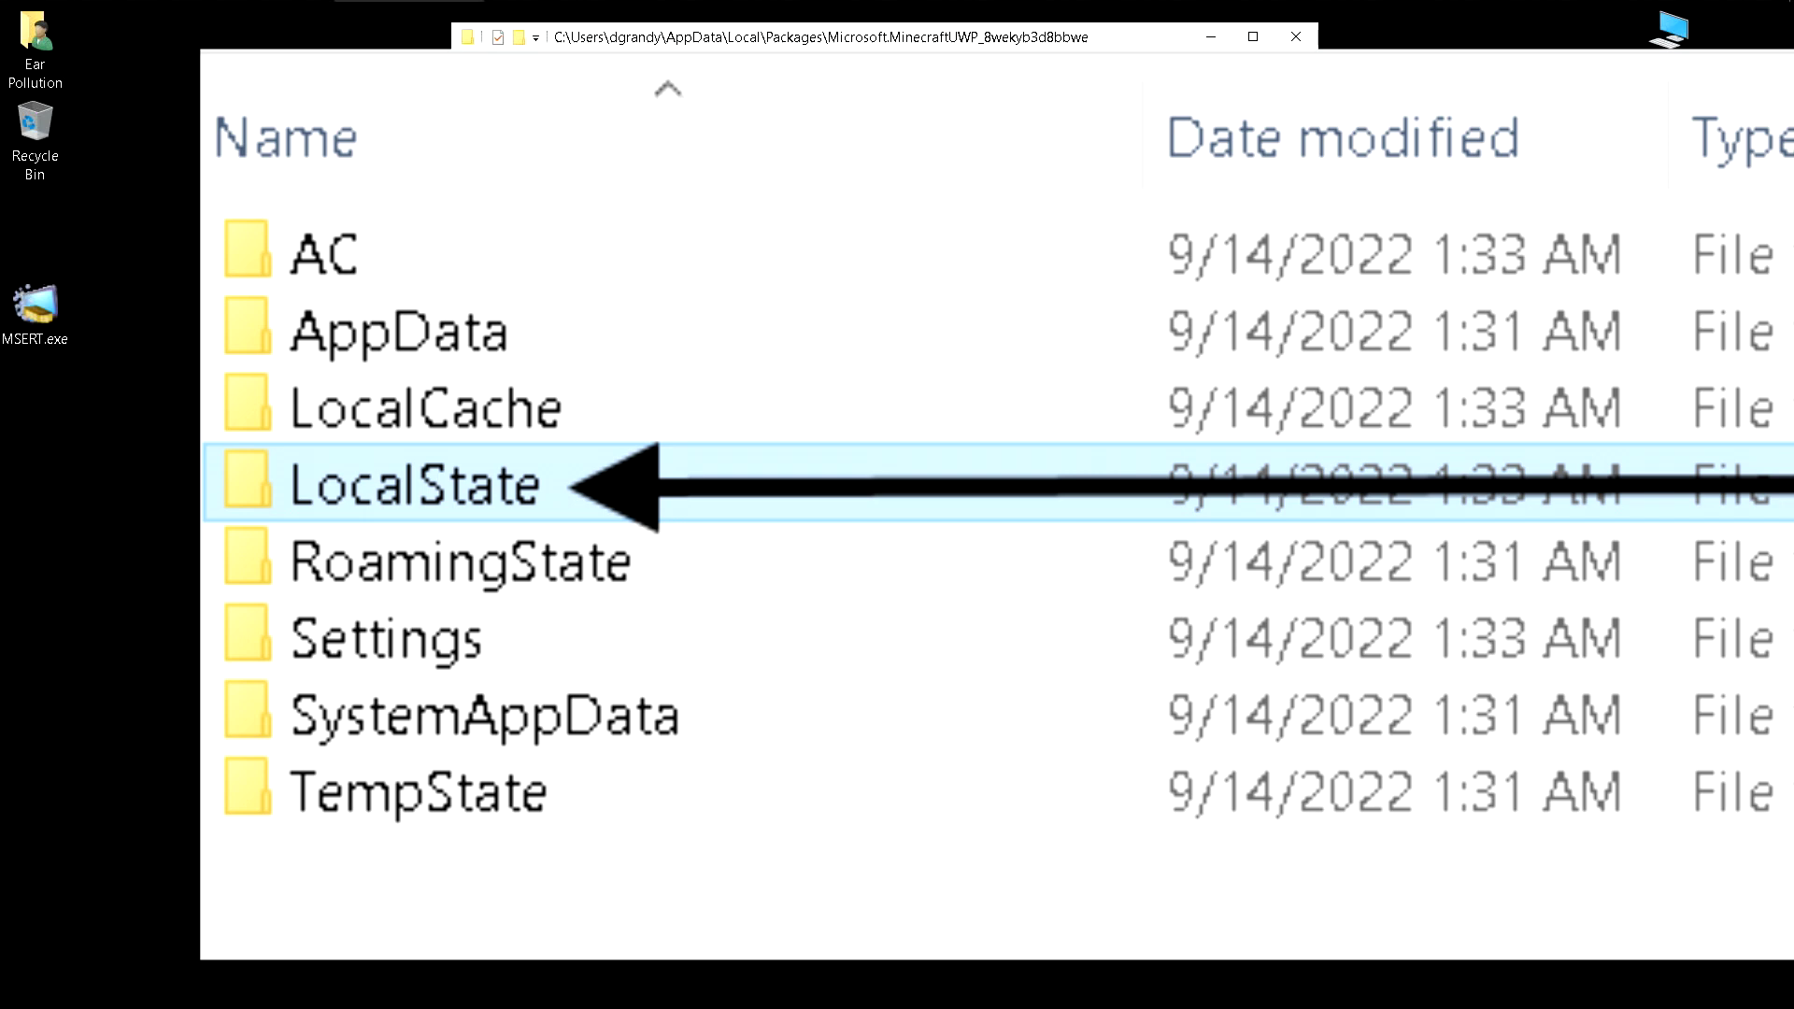
double_click(461, 496)
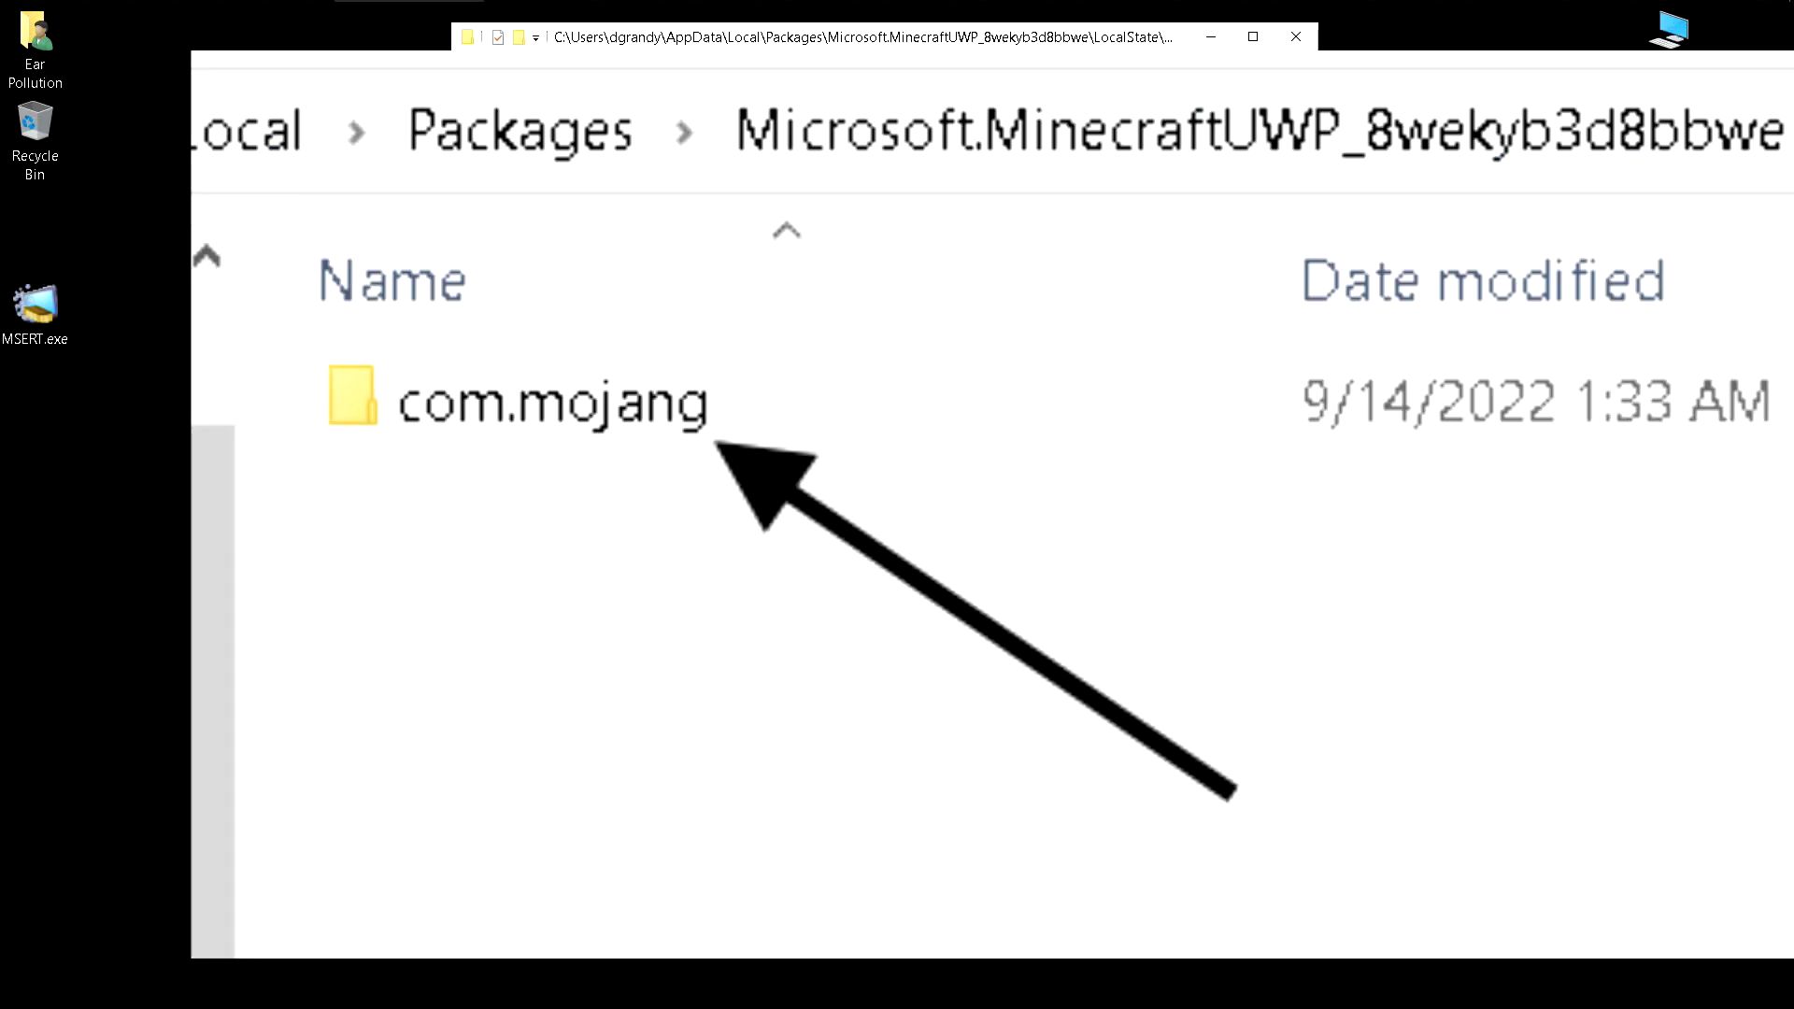
- Open the com.mojang folder to reach the nine world folders in minecraftWorlds
double_click(551, 402)
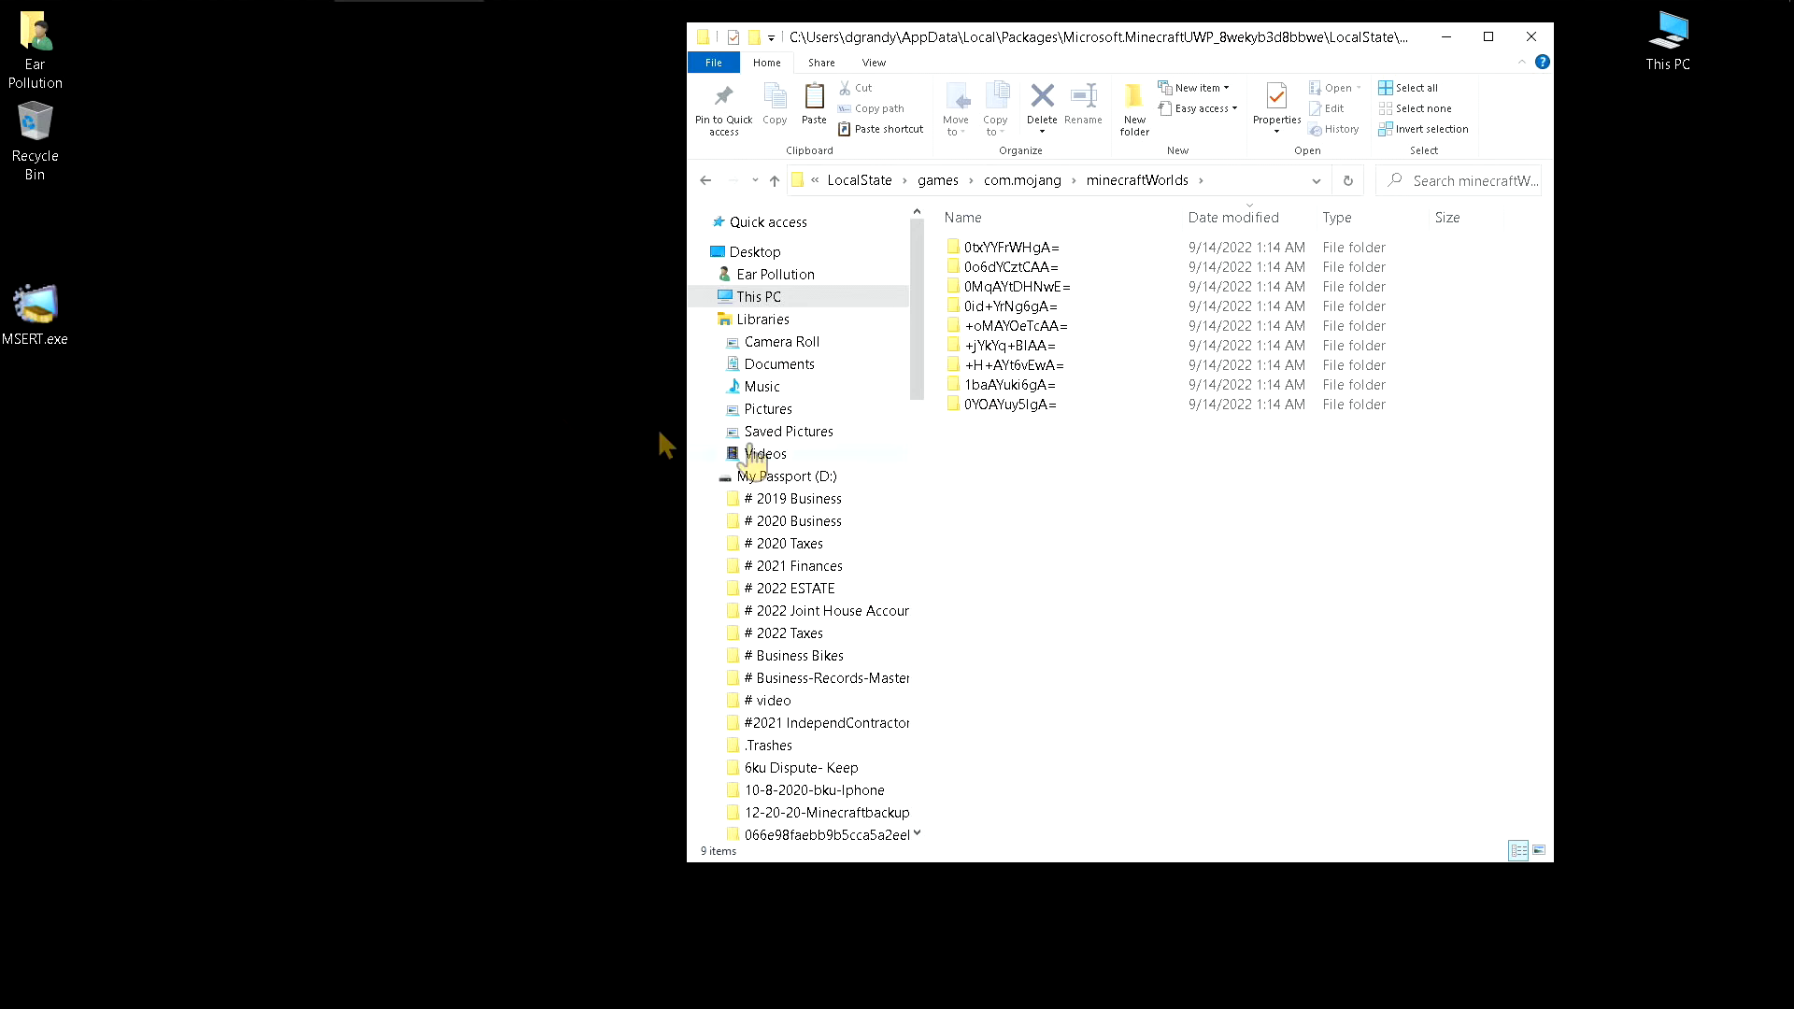
- Make a new desktop folder named 'Minecraft Worlds Backup - 9-14-2022'
click(269, 380)
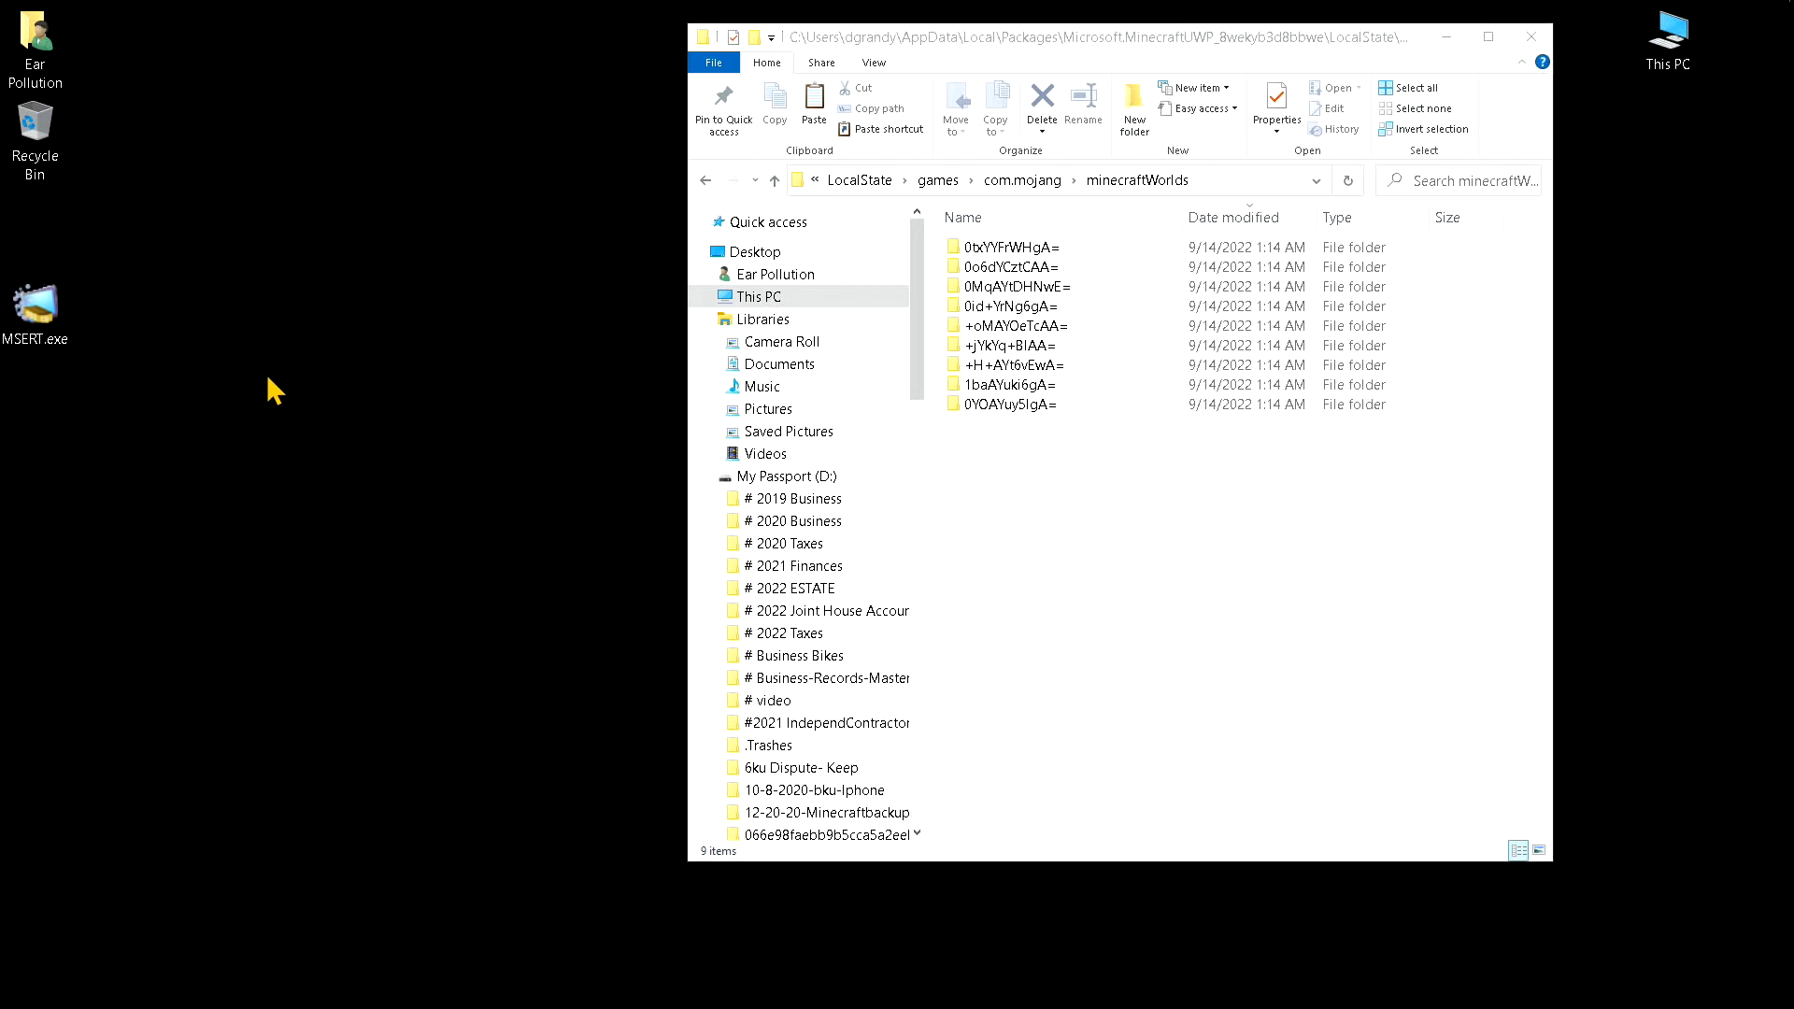
right_click(268, 378)
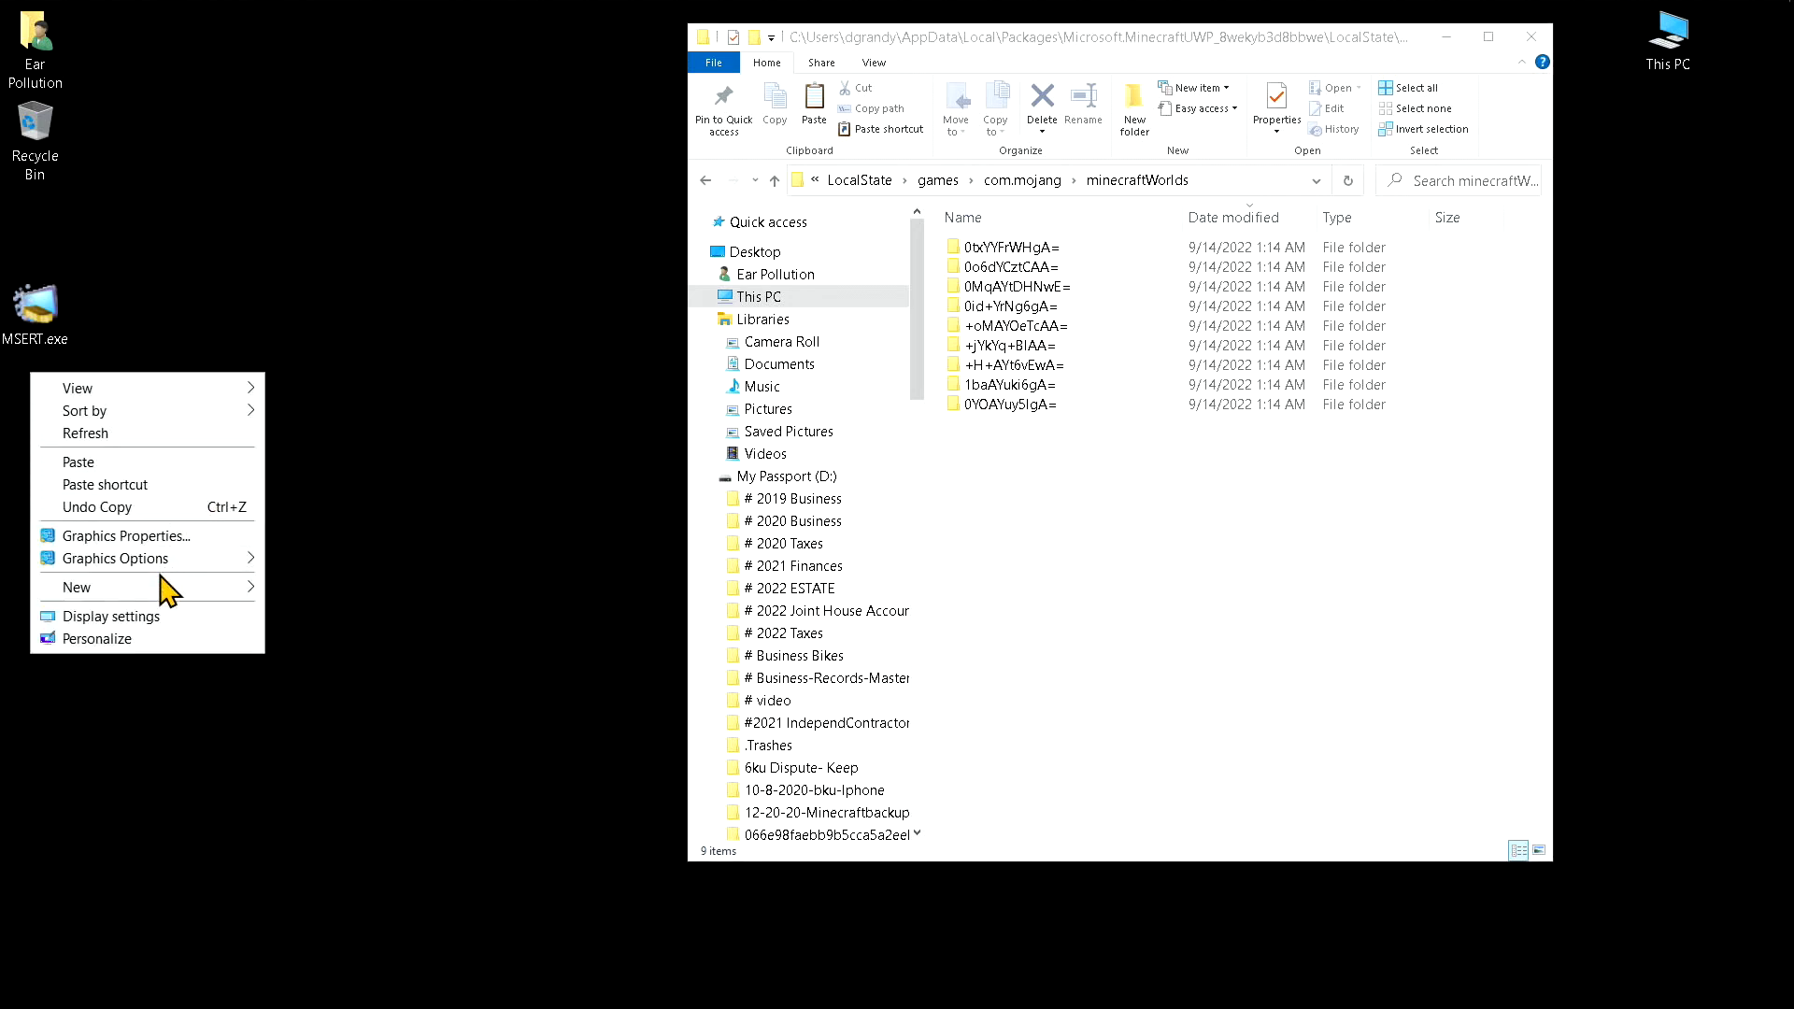
mouse_move(155, 589)
click(292, 594)
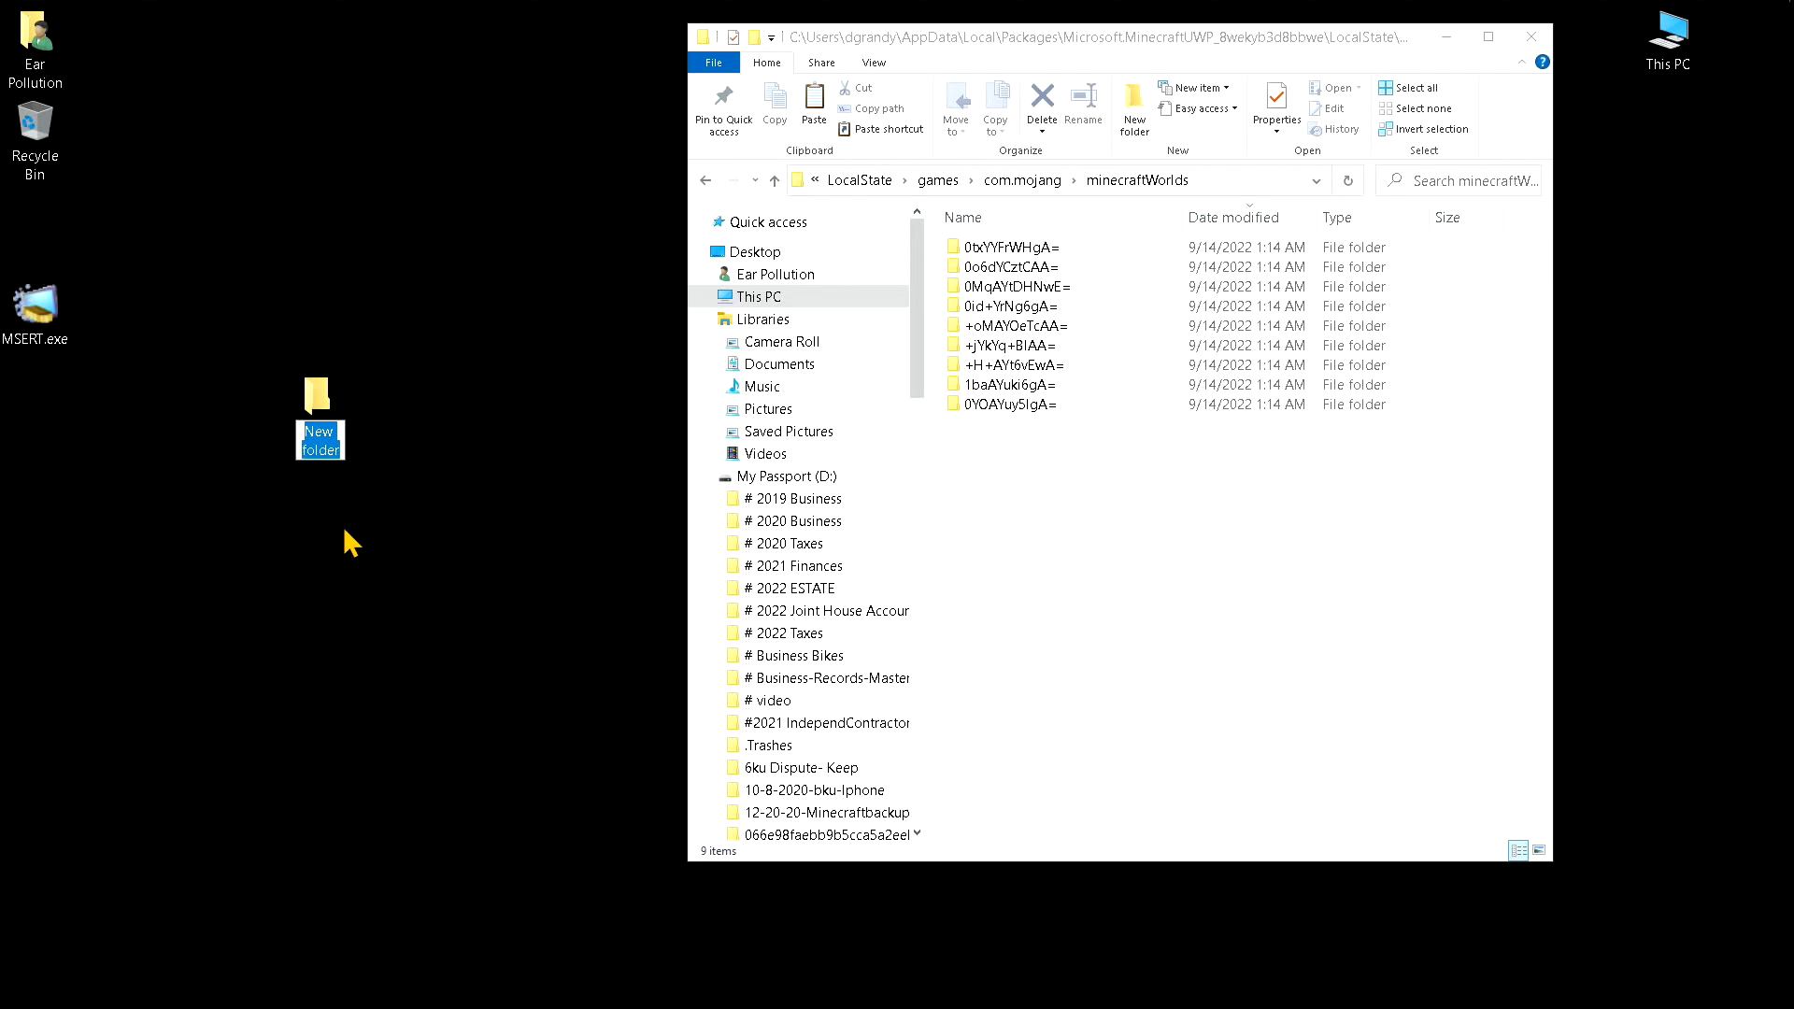
text(Minecra)
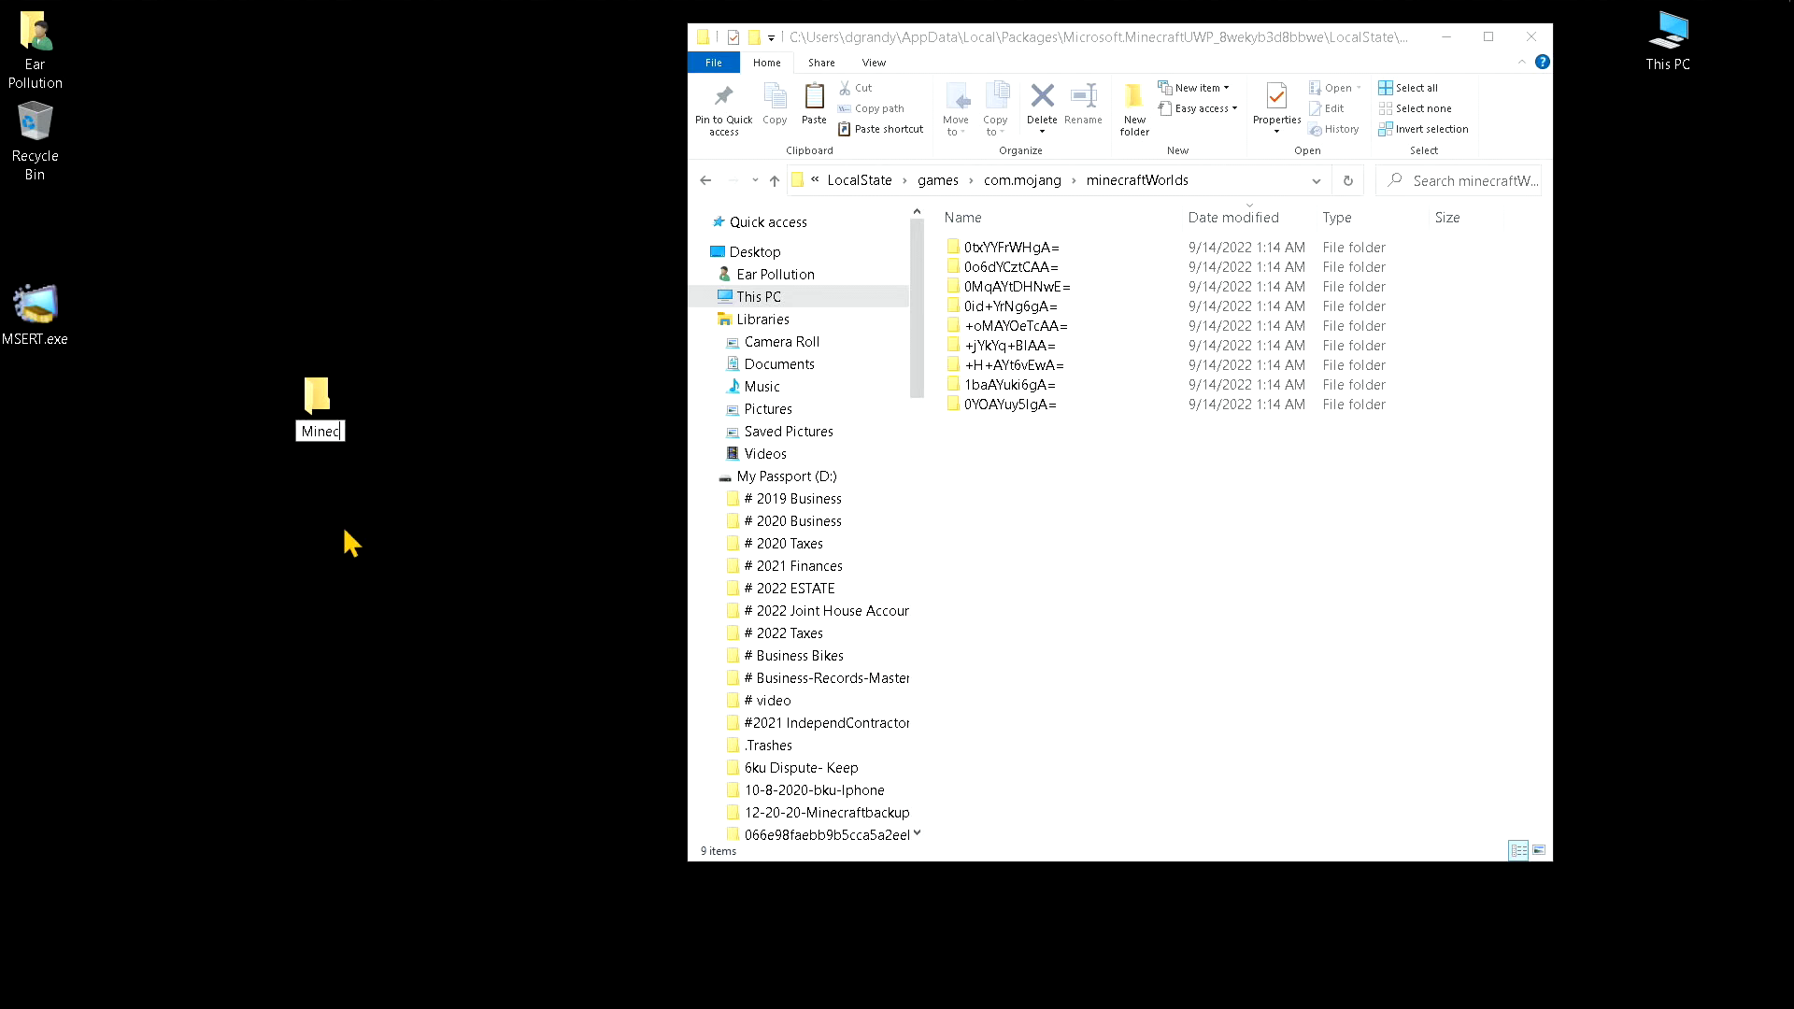
text(ft Worls)
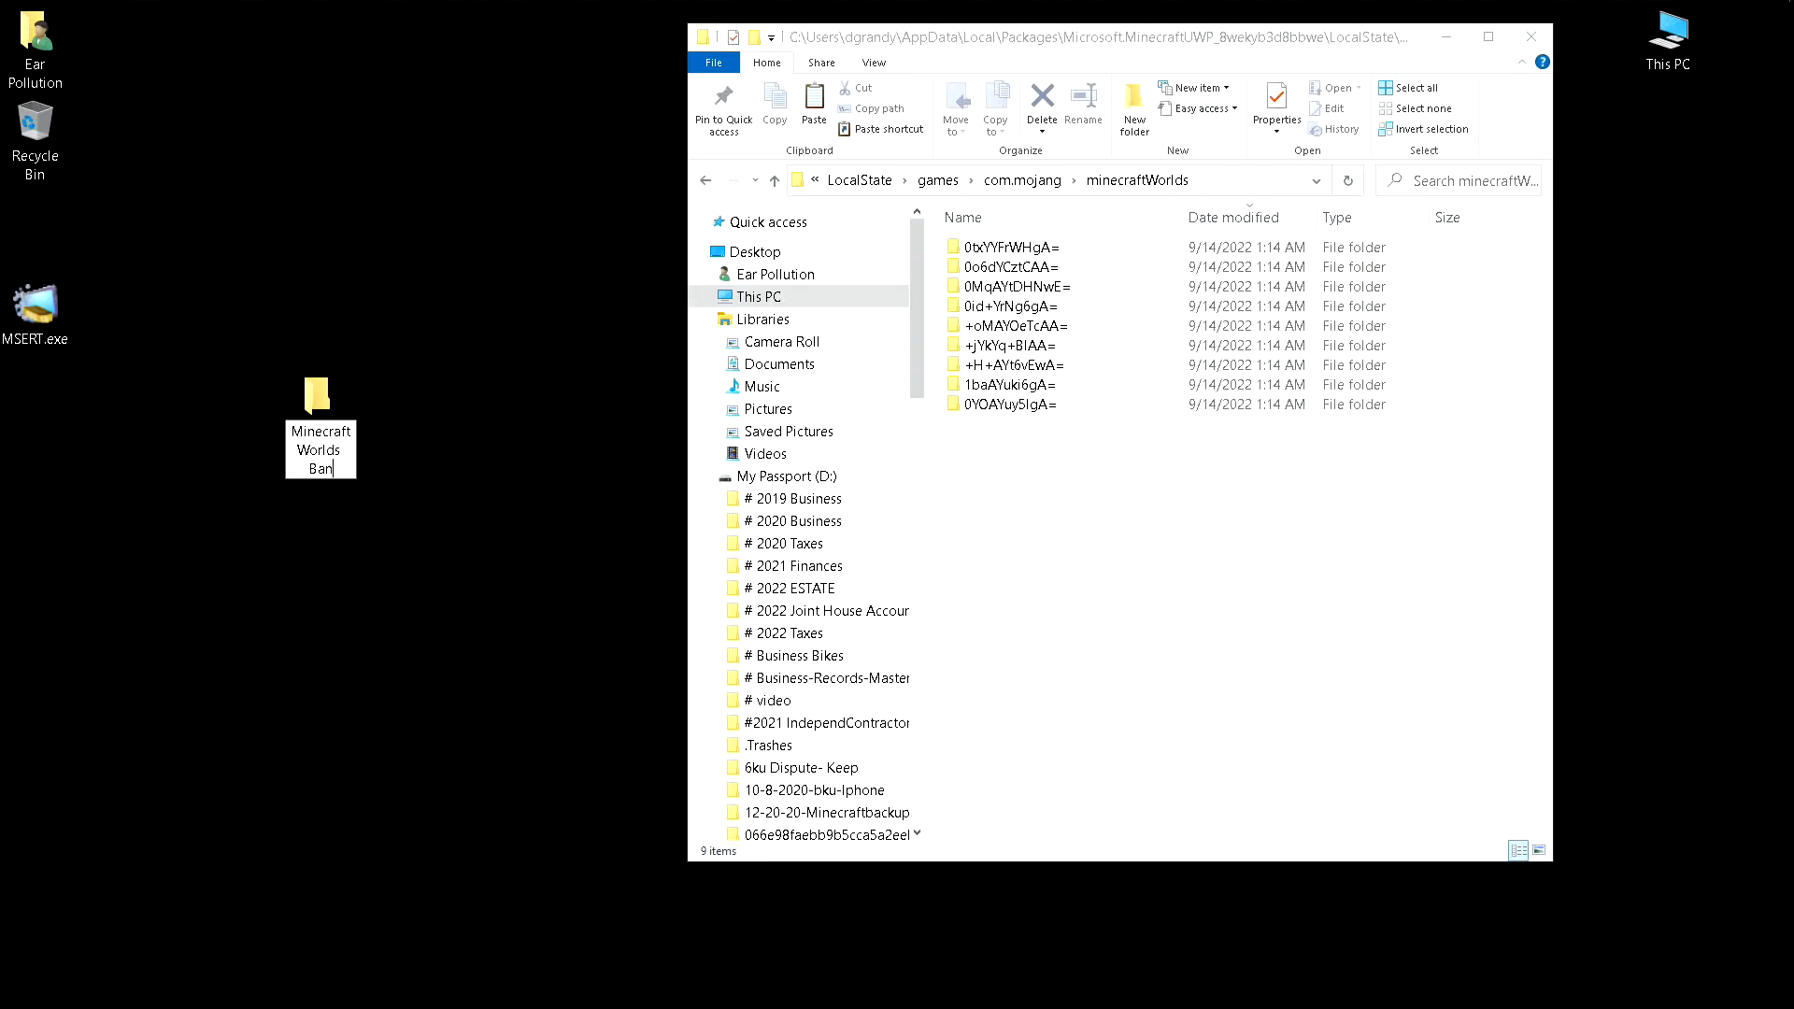
text(kup - 9-14-)
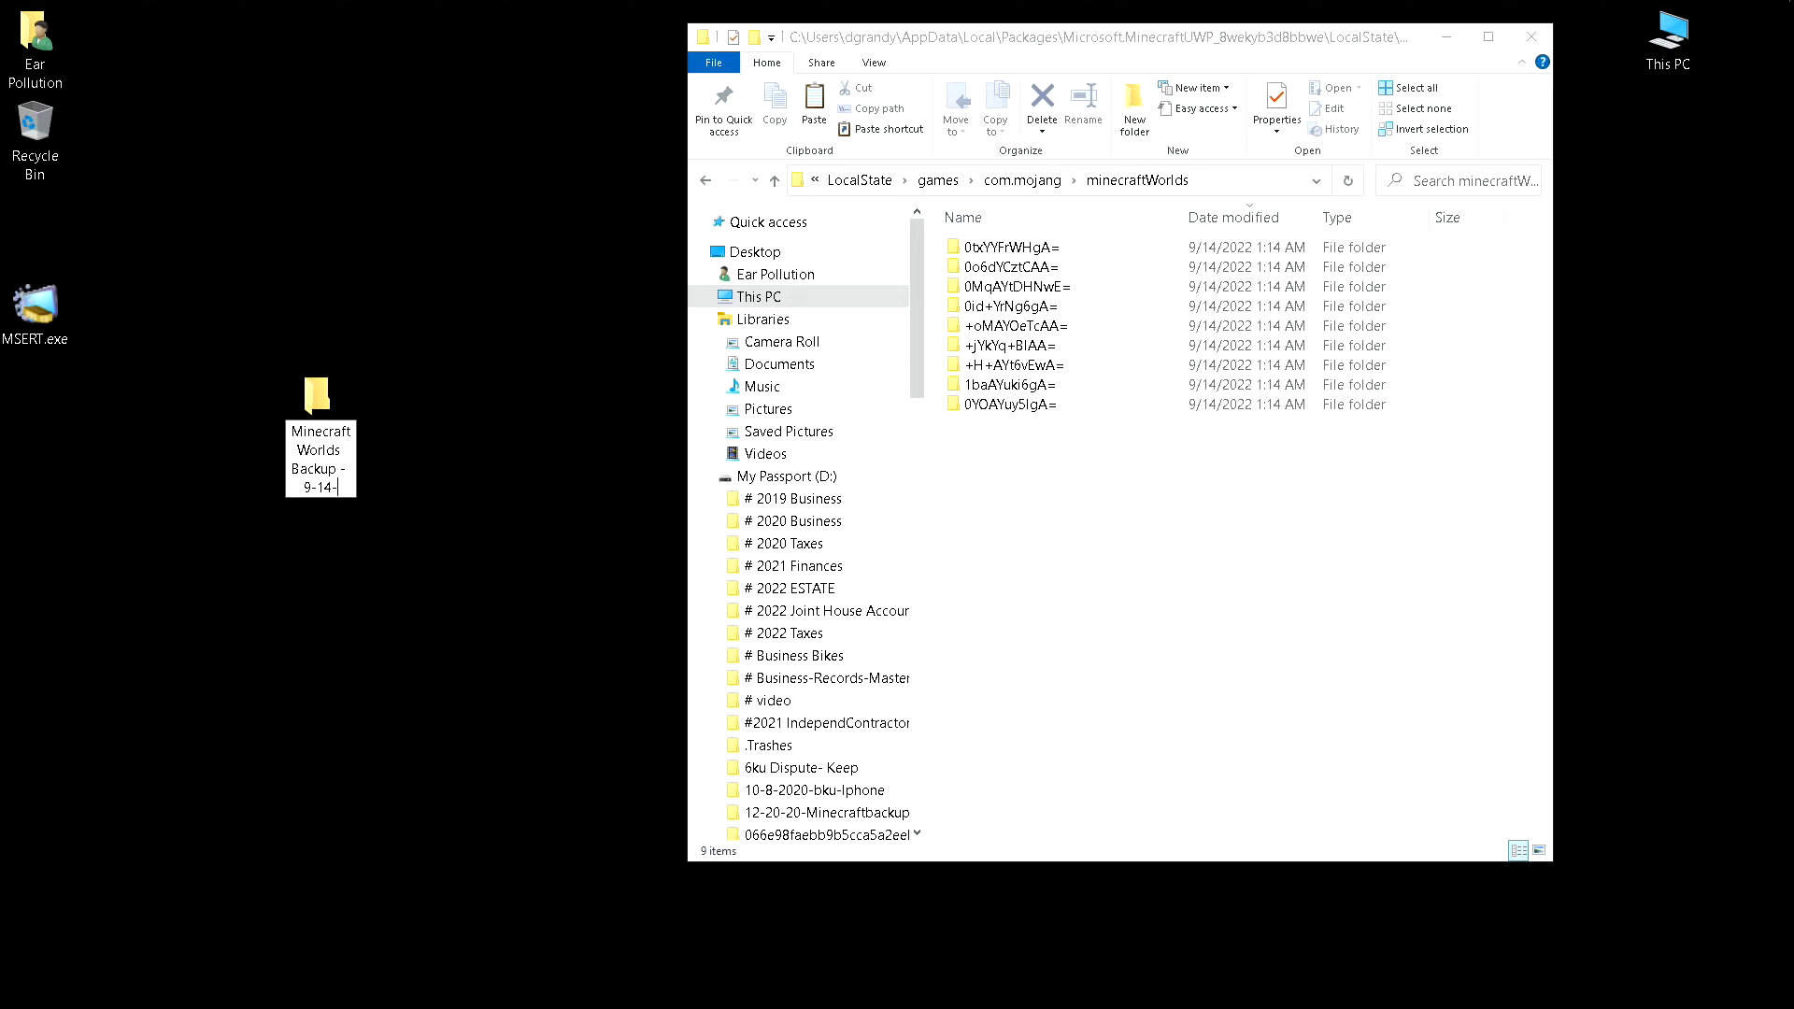
text(2022)
key(Return)
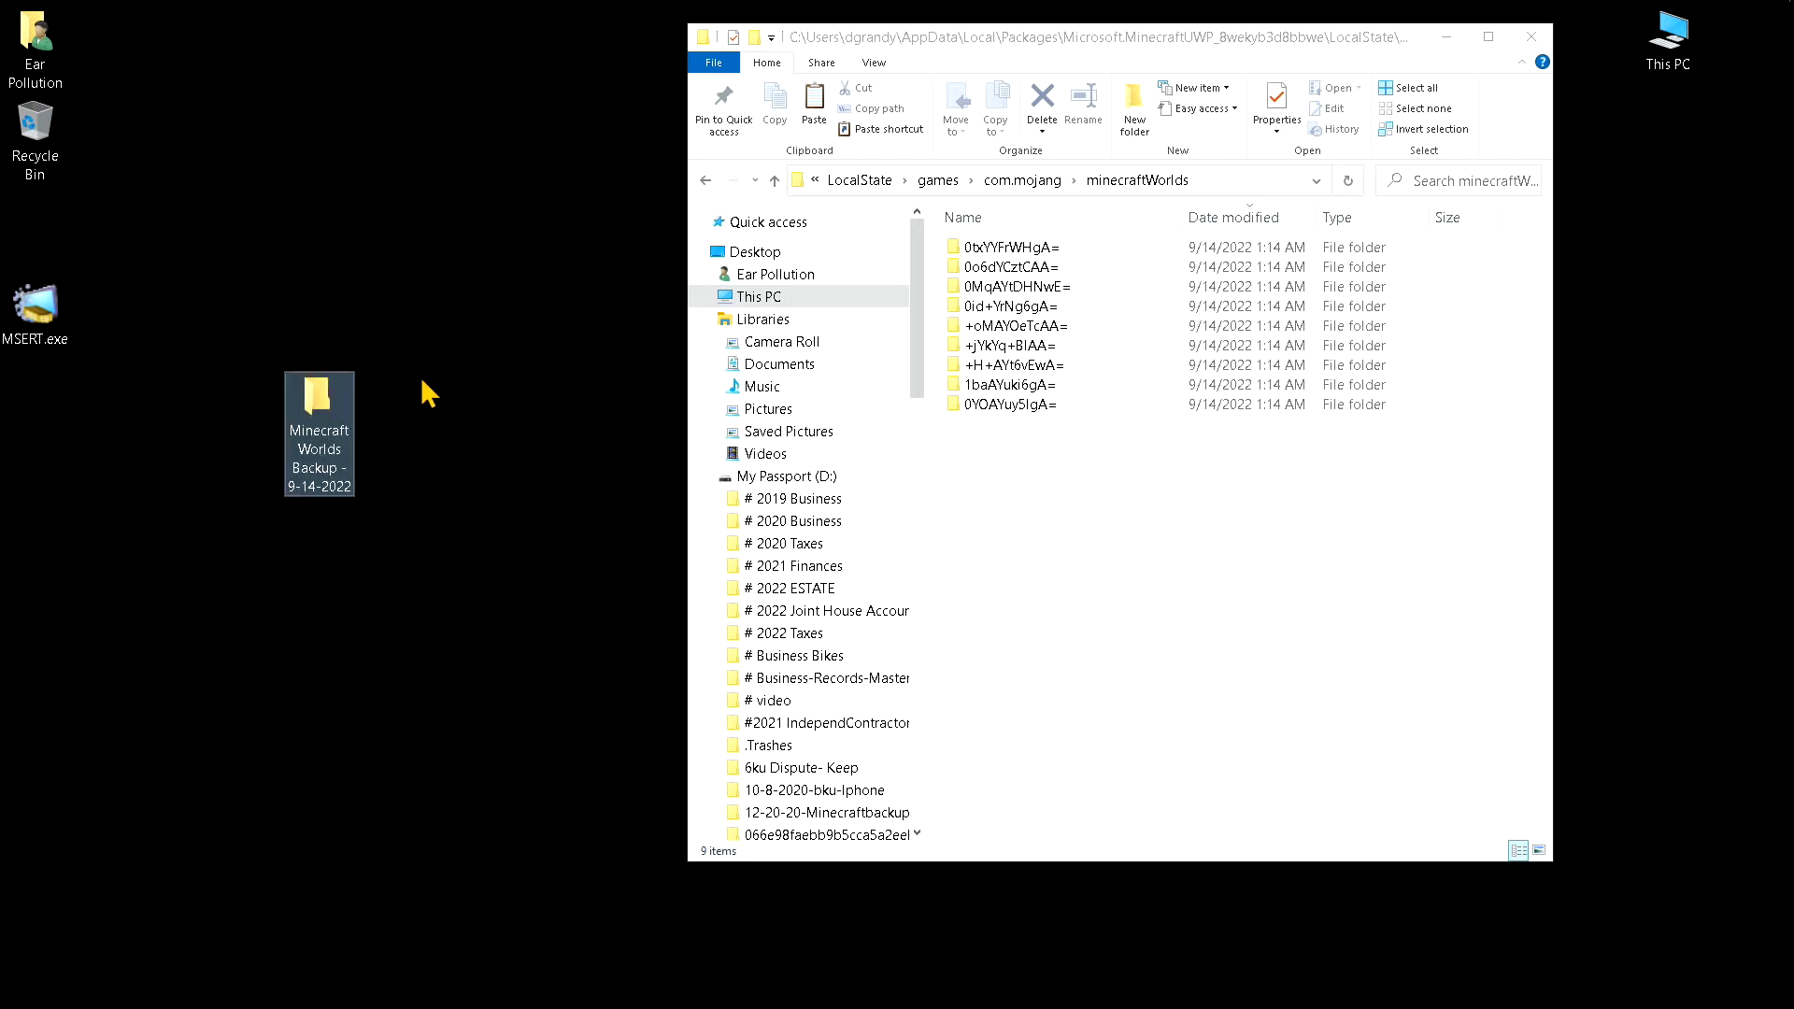
- Open the backup folder in its own window, left of the minecraftWorlds window on the right
double_click(324, 397)
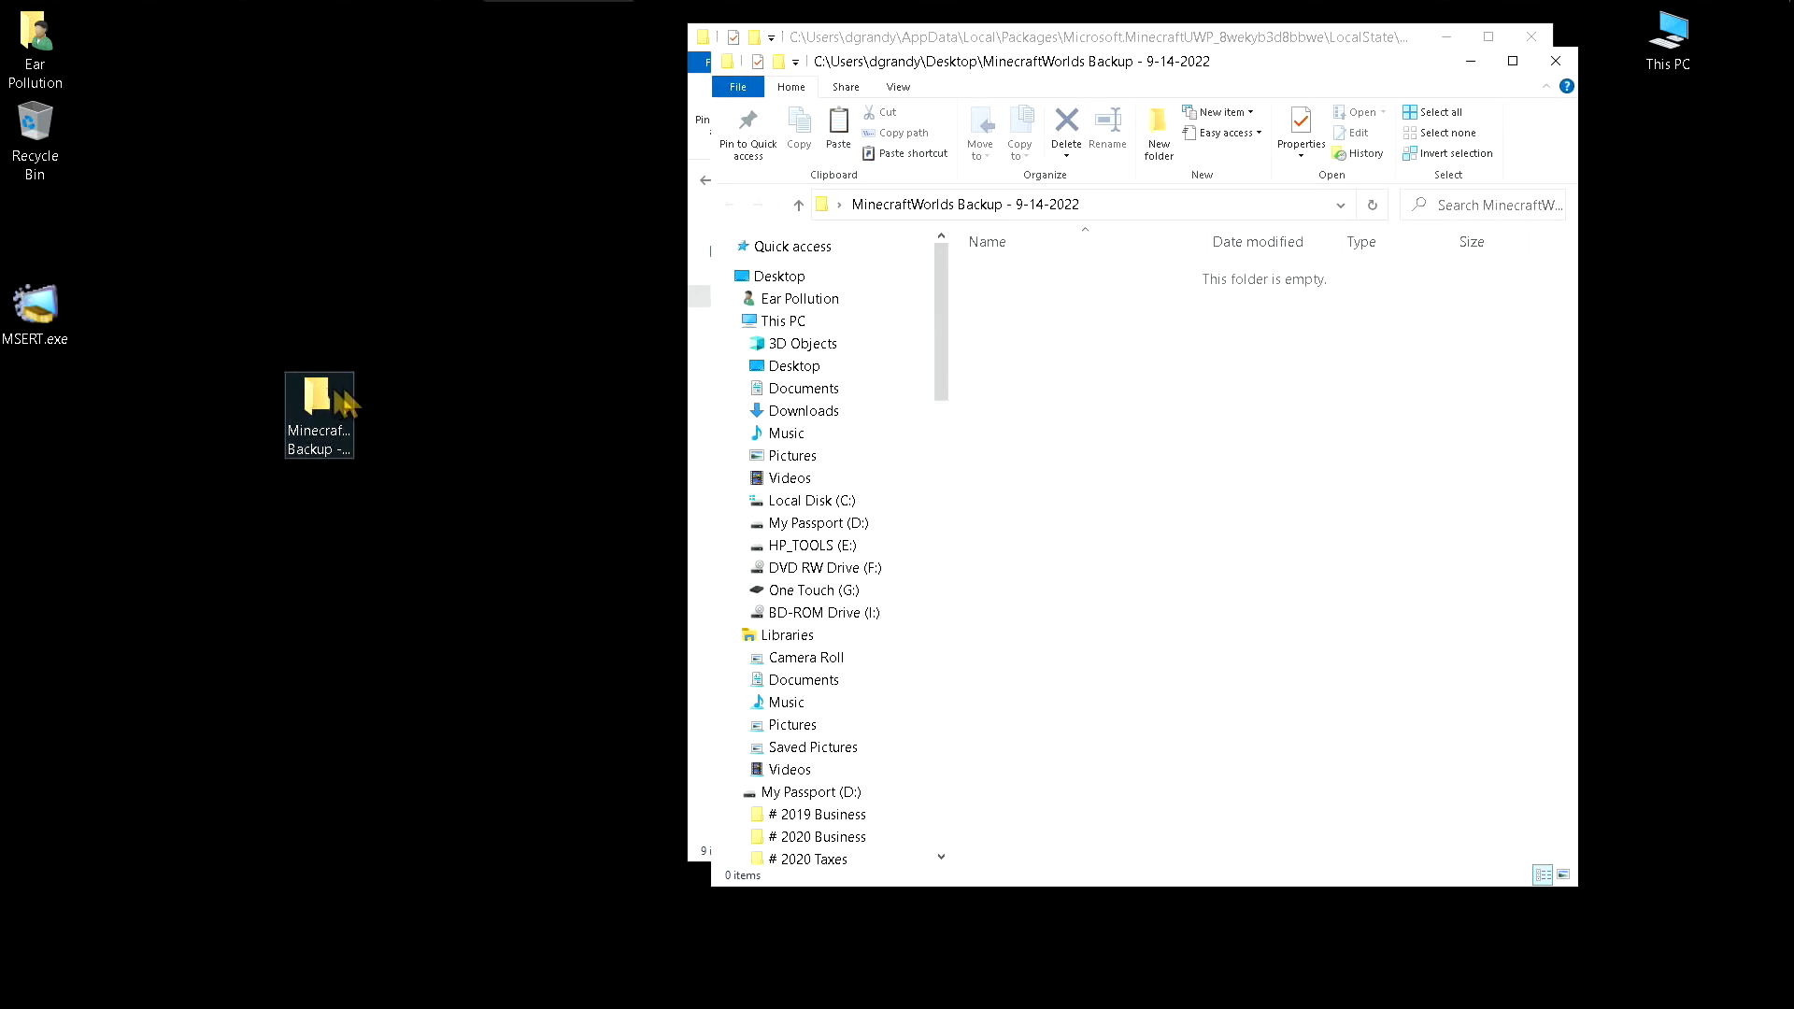
click(1168, 47)
drag(1168, 45, 1388, 59)
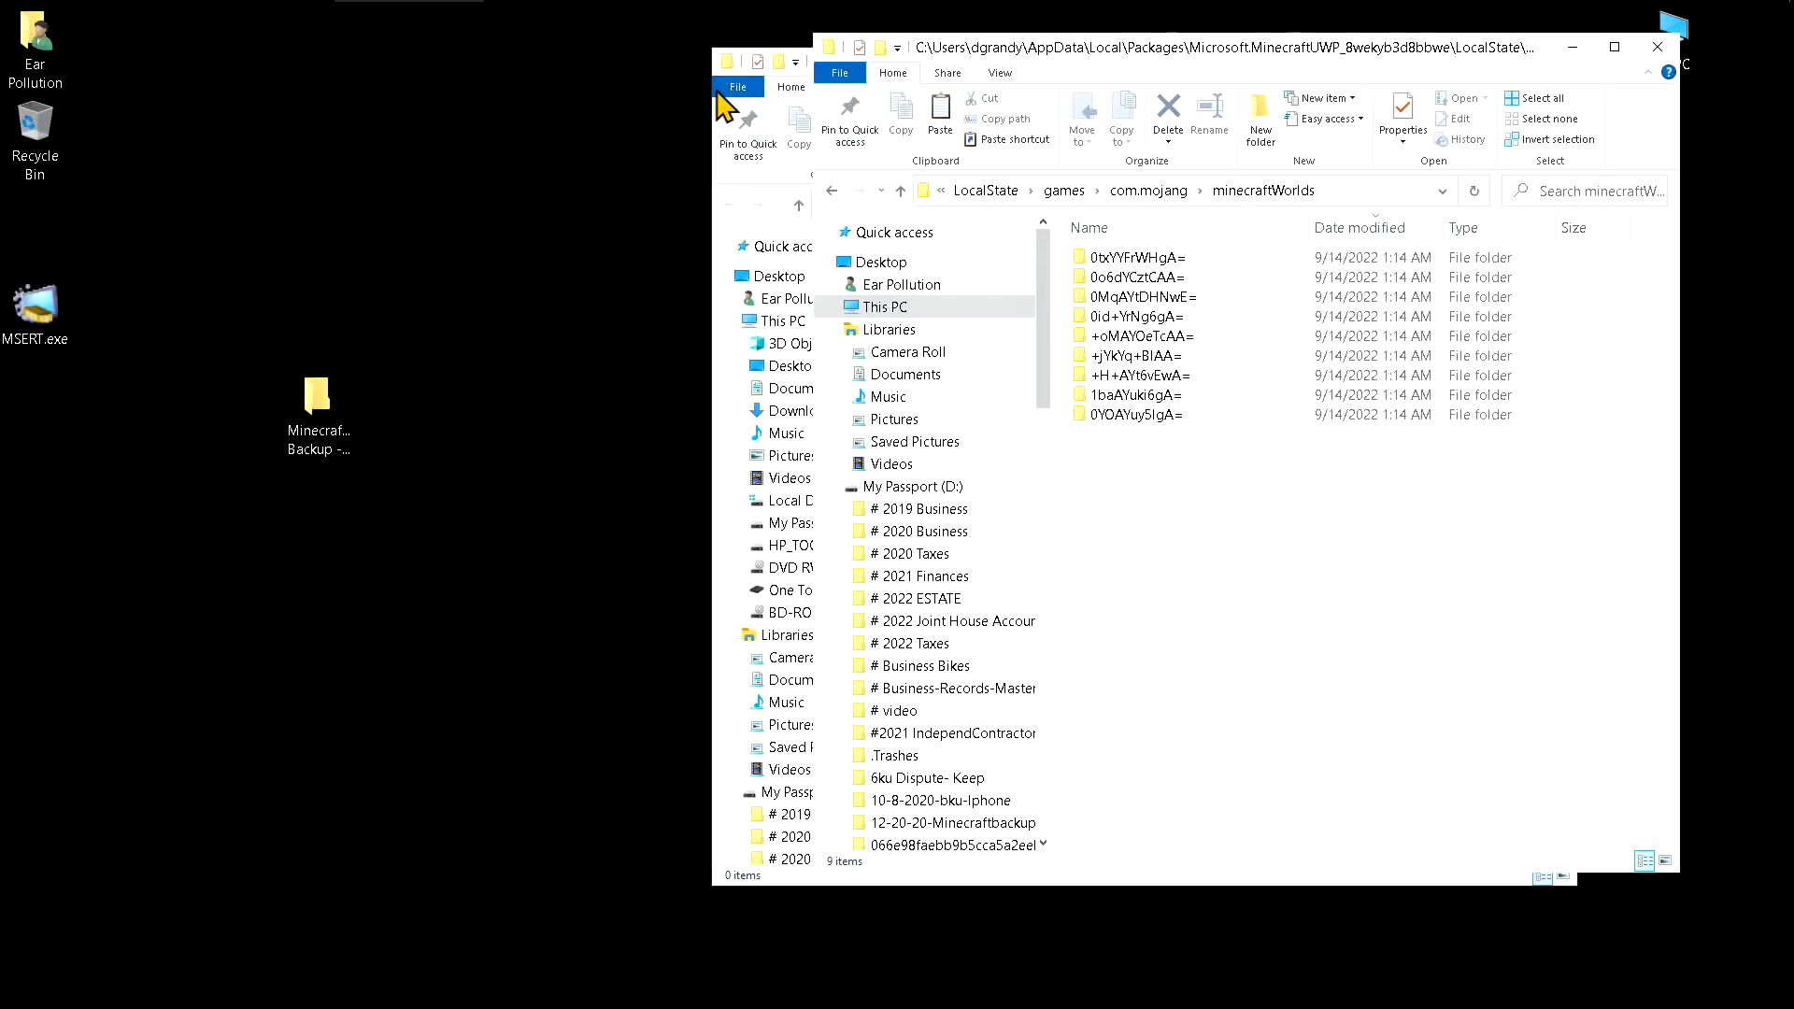
click(731, 122)
drag(1013, 70, 321, 63)
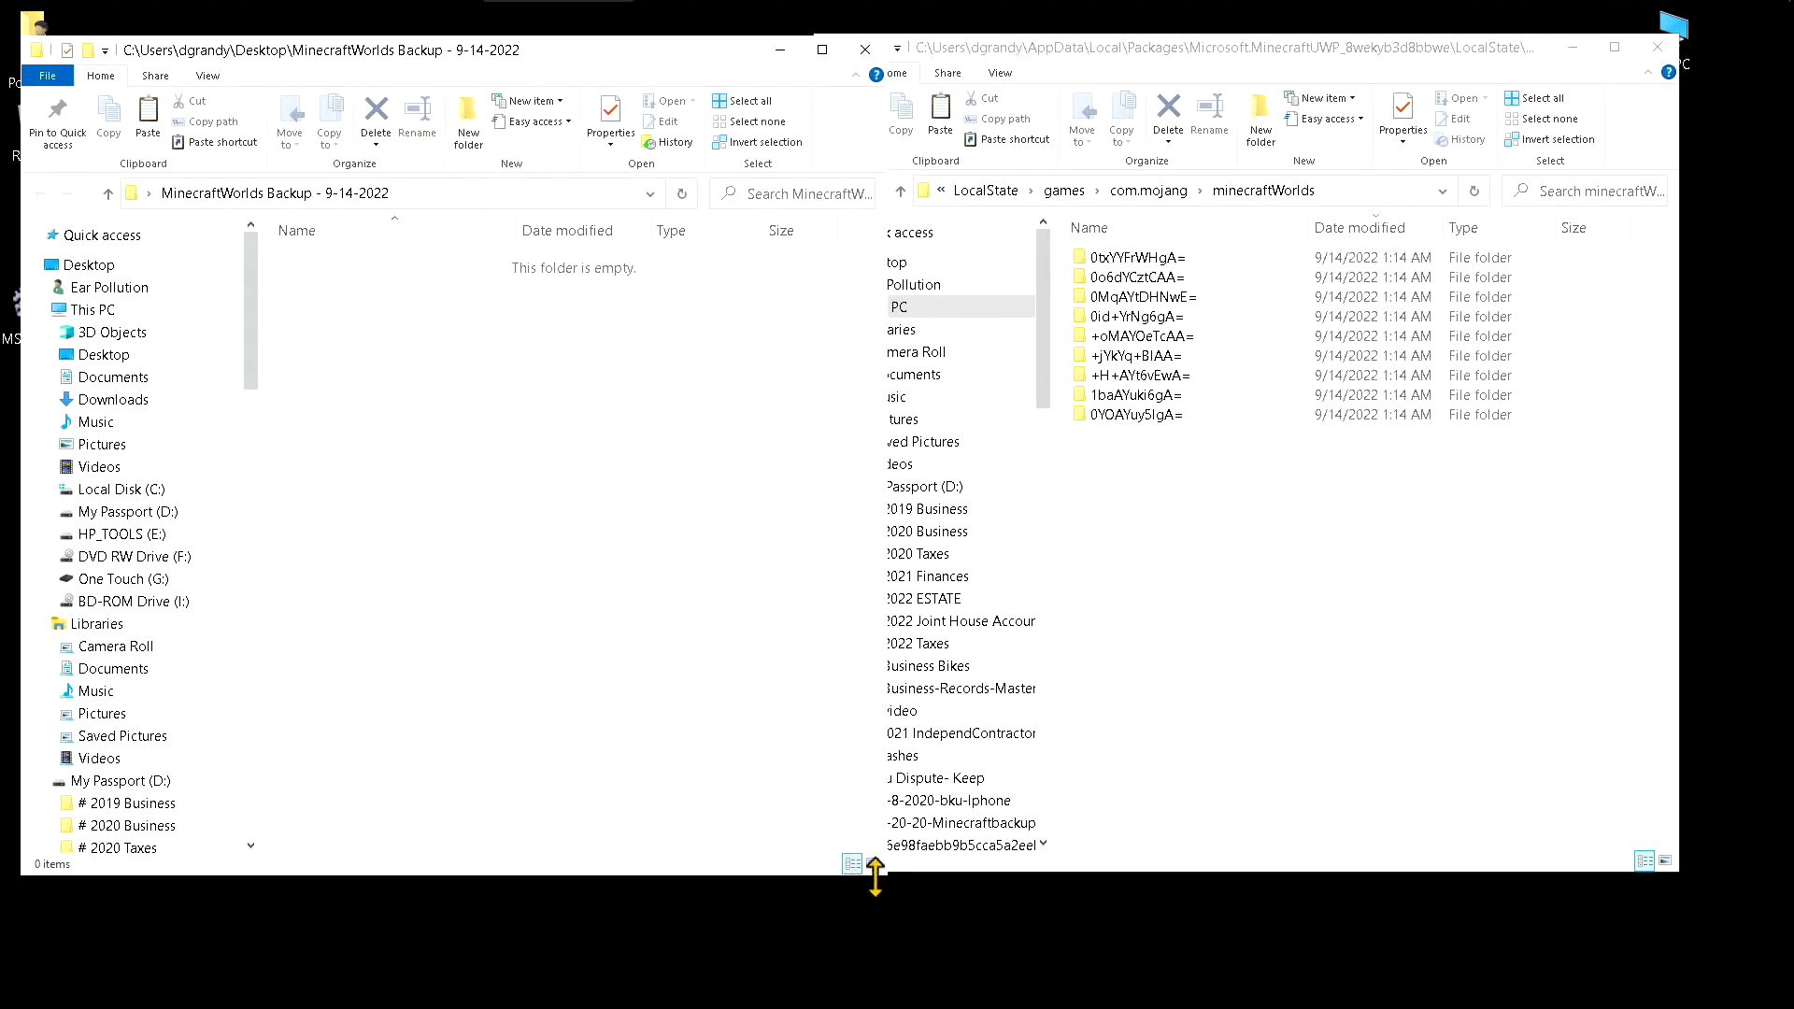
drag(879, 878, 681, 867)
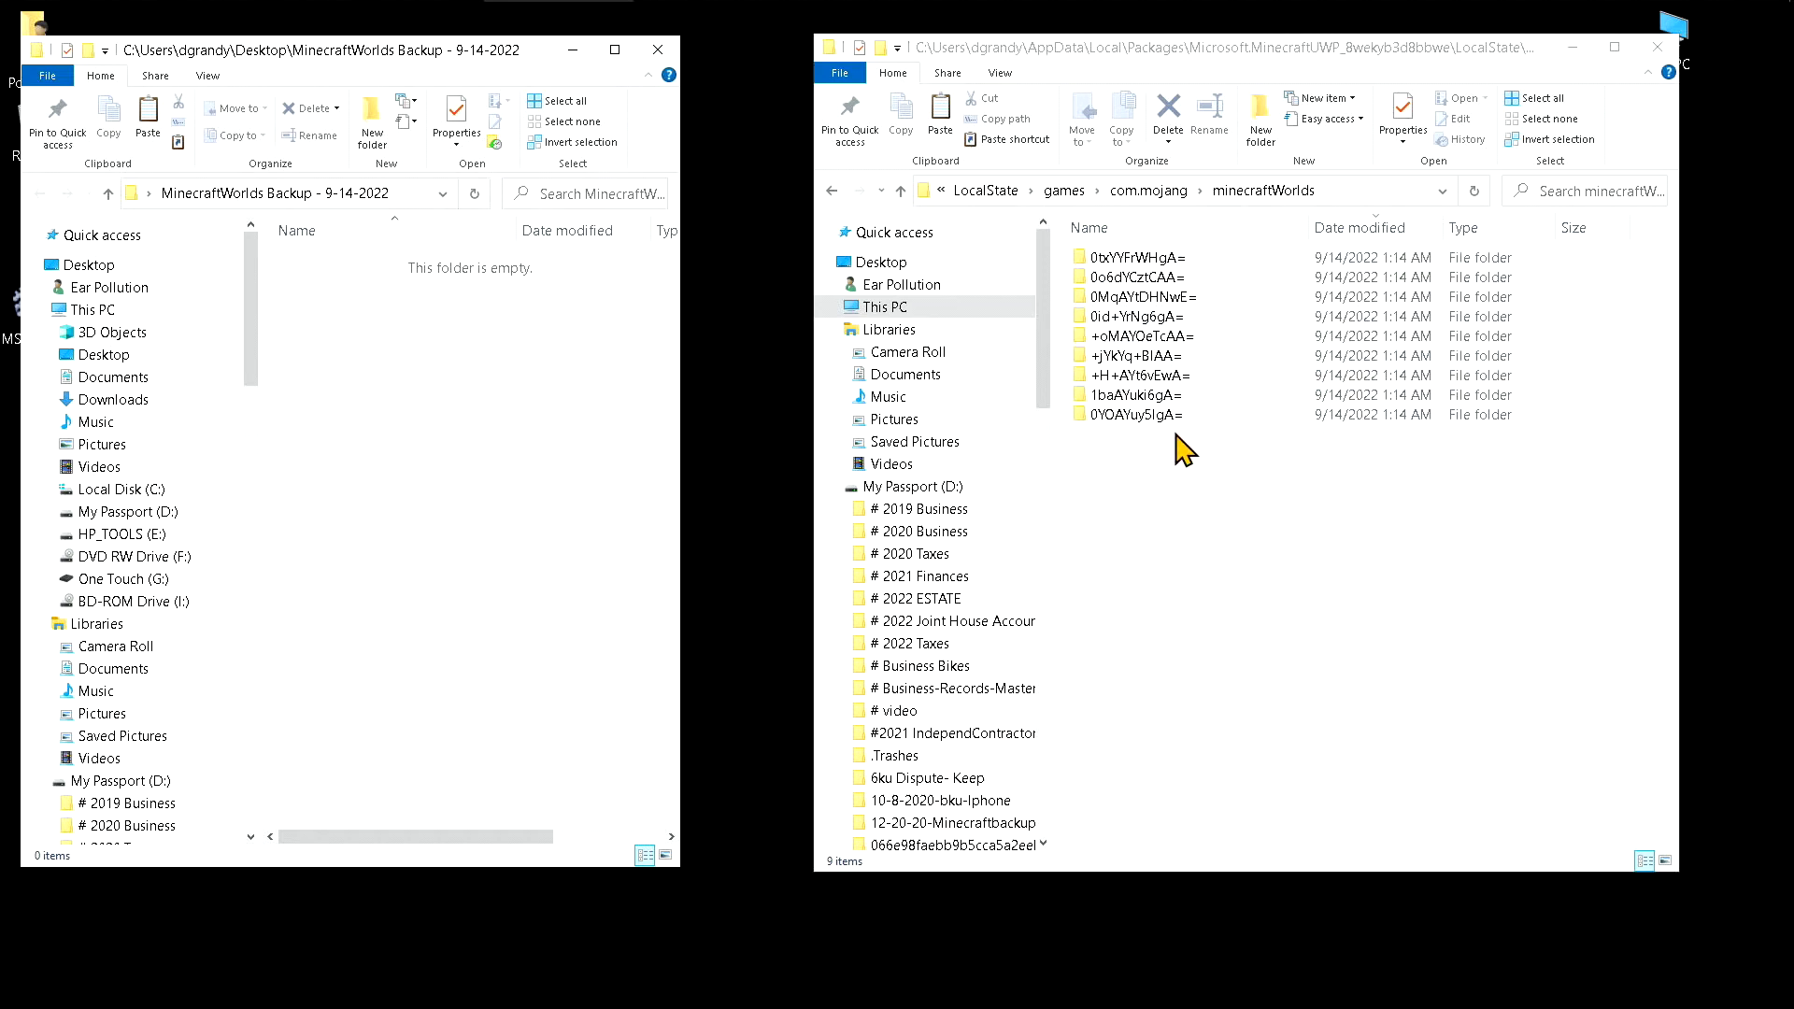
drag(1172, 442, 1095, 258)
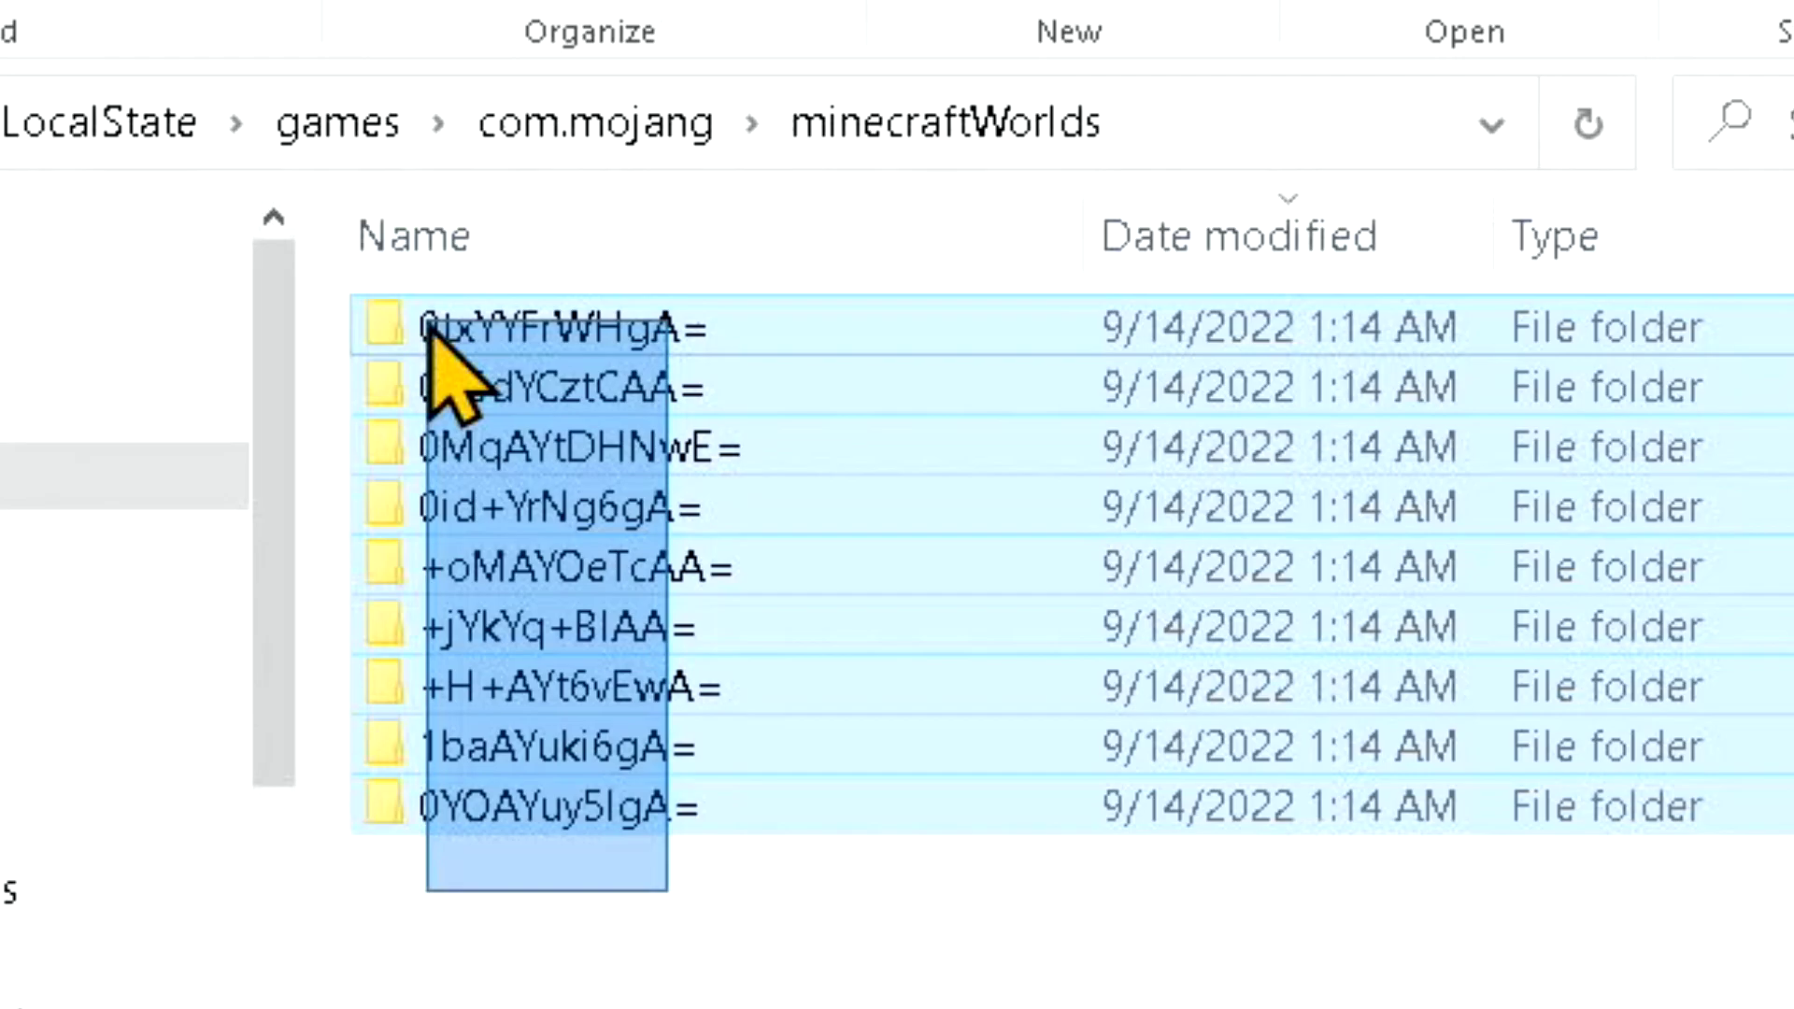
drag(439, 355, 618, 939)
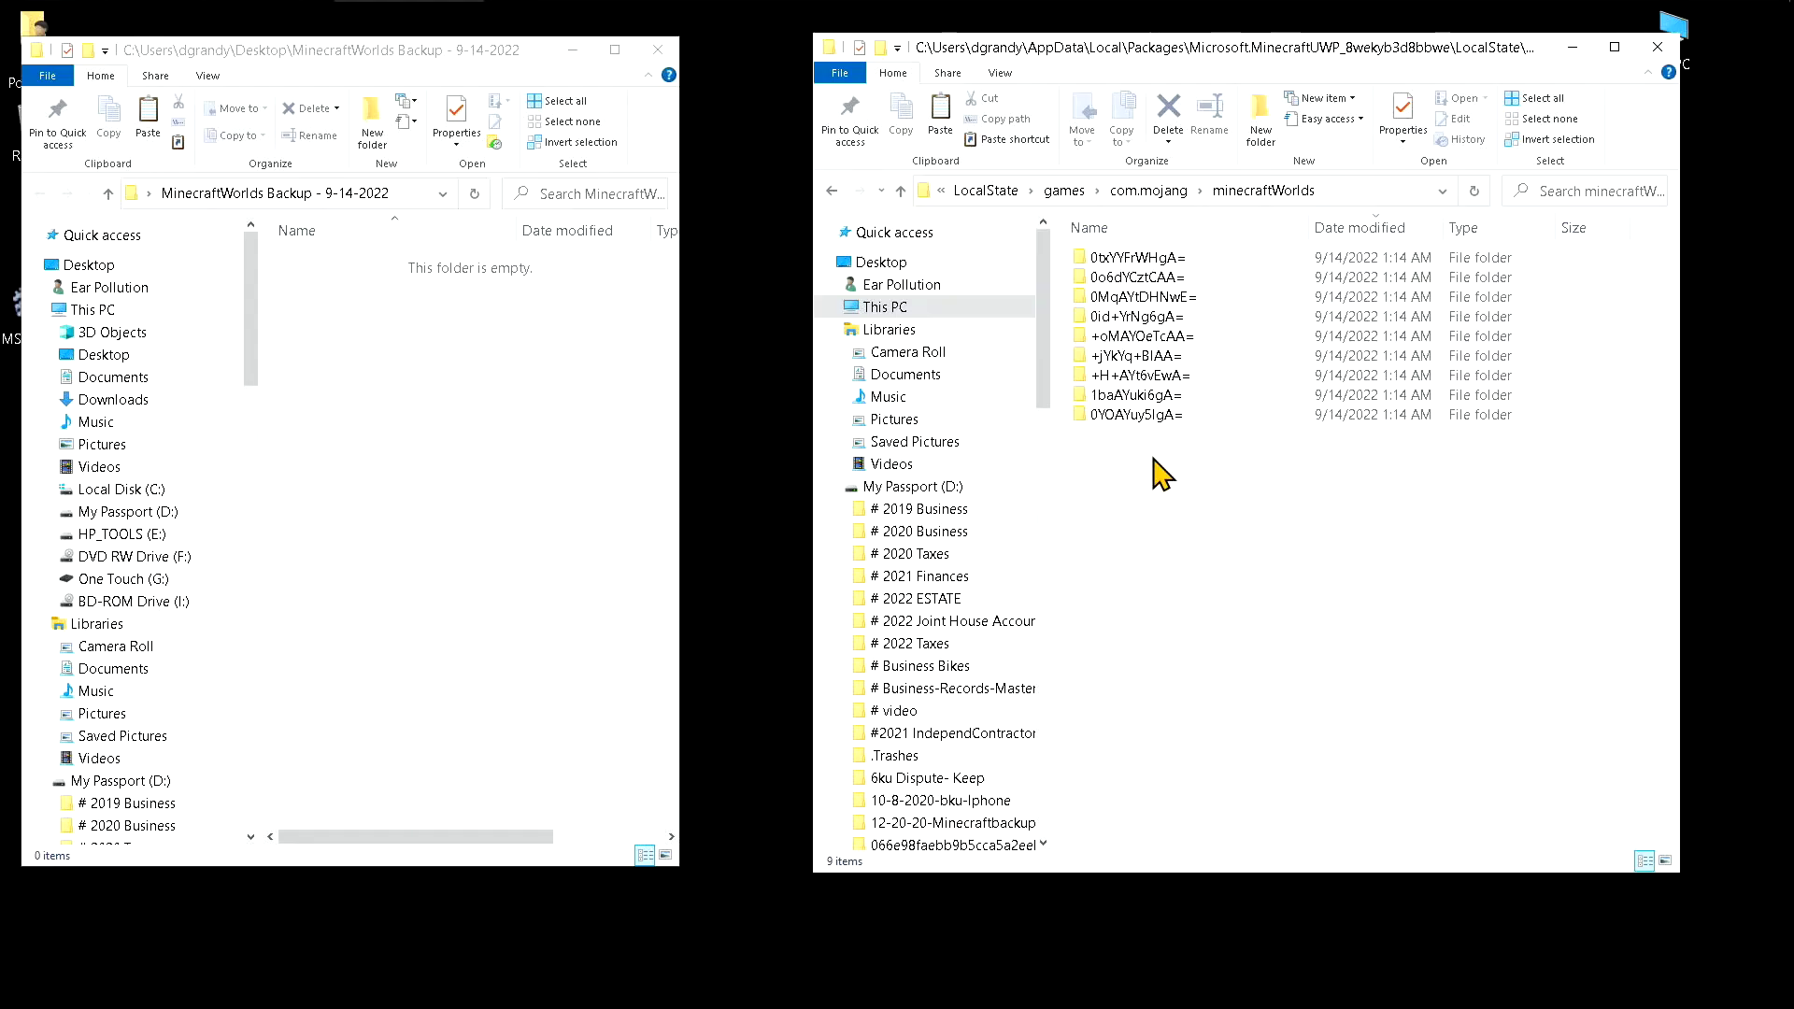
key(ctrl+a)
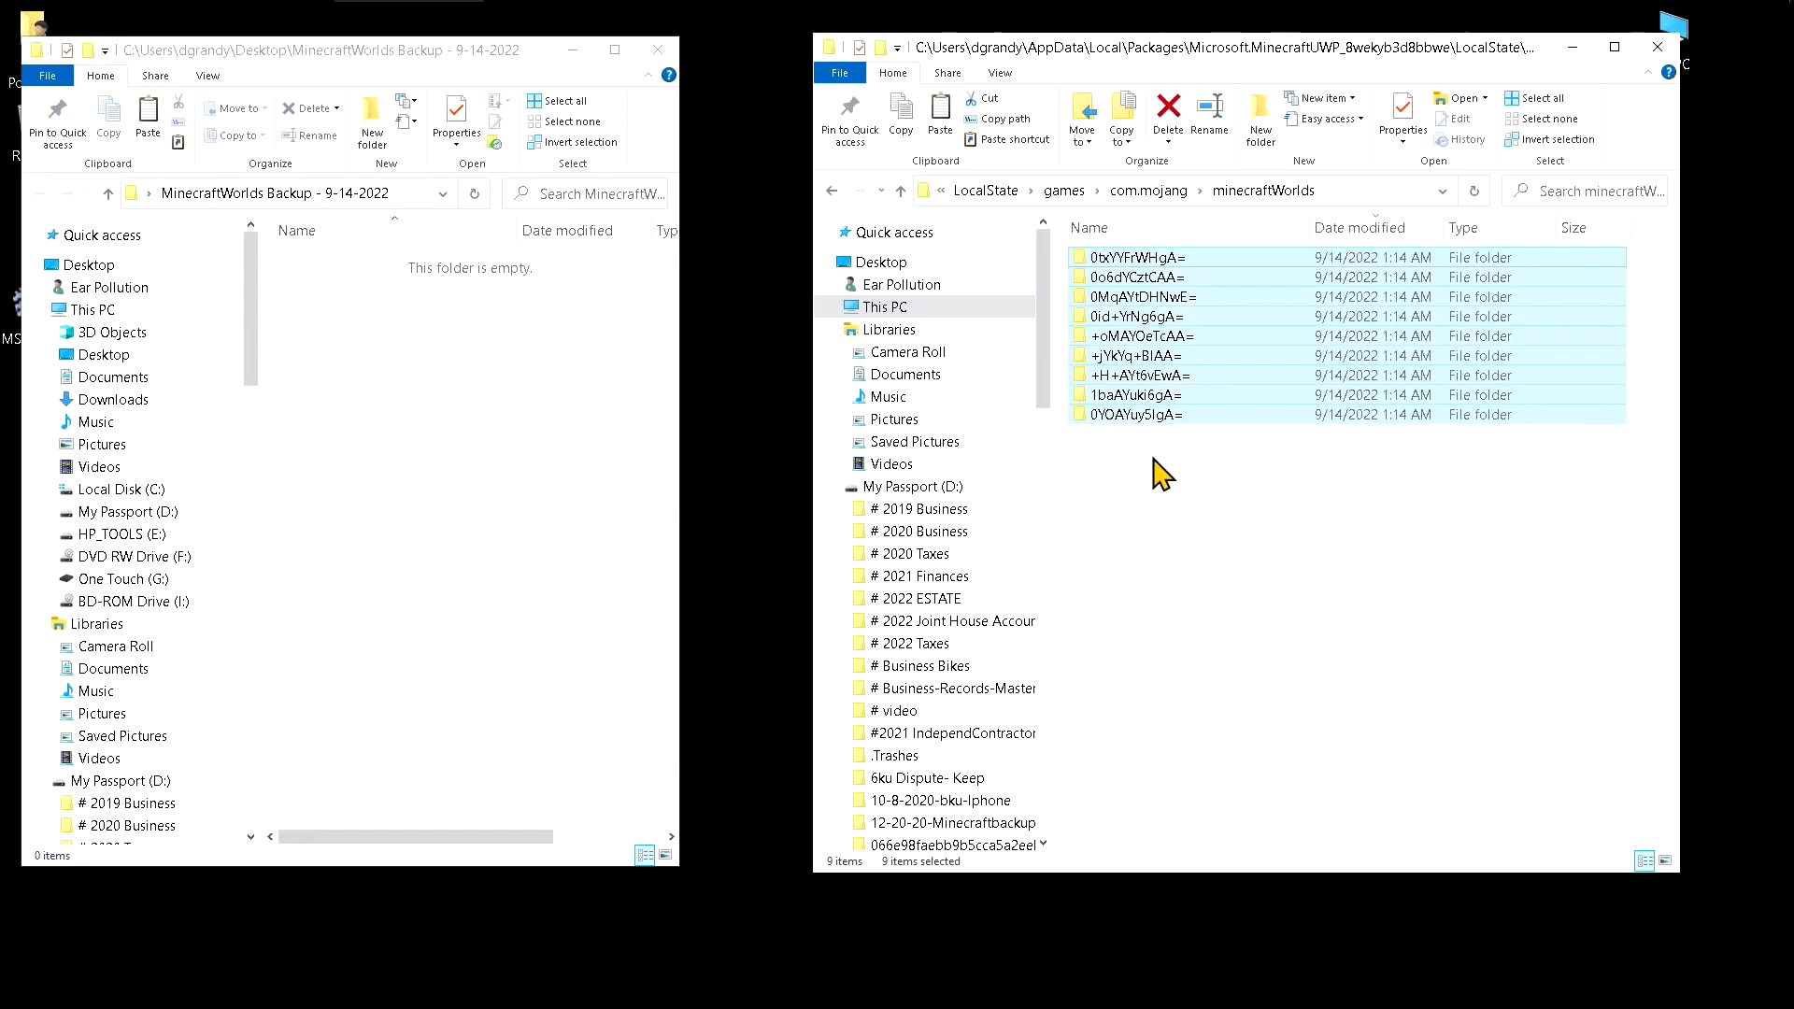
right_click(1166, 342)
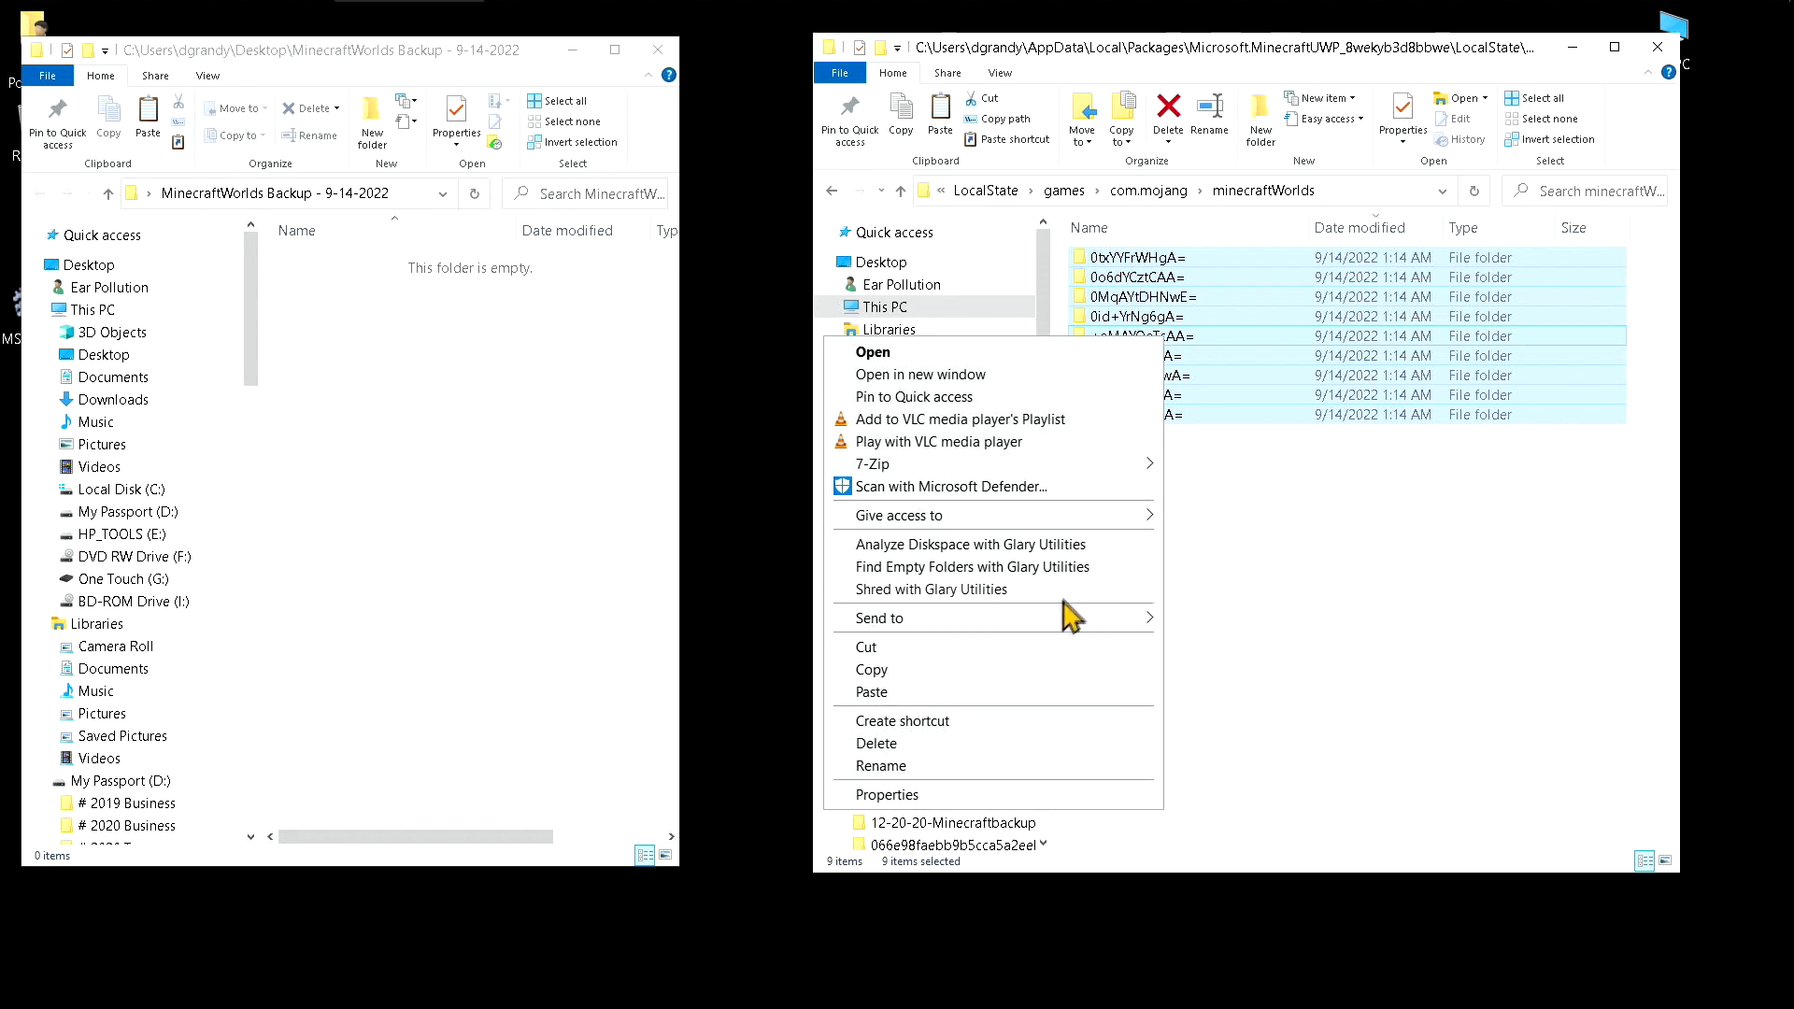
click(883, 670)
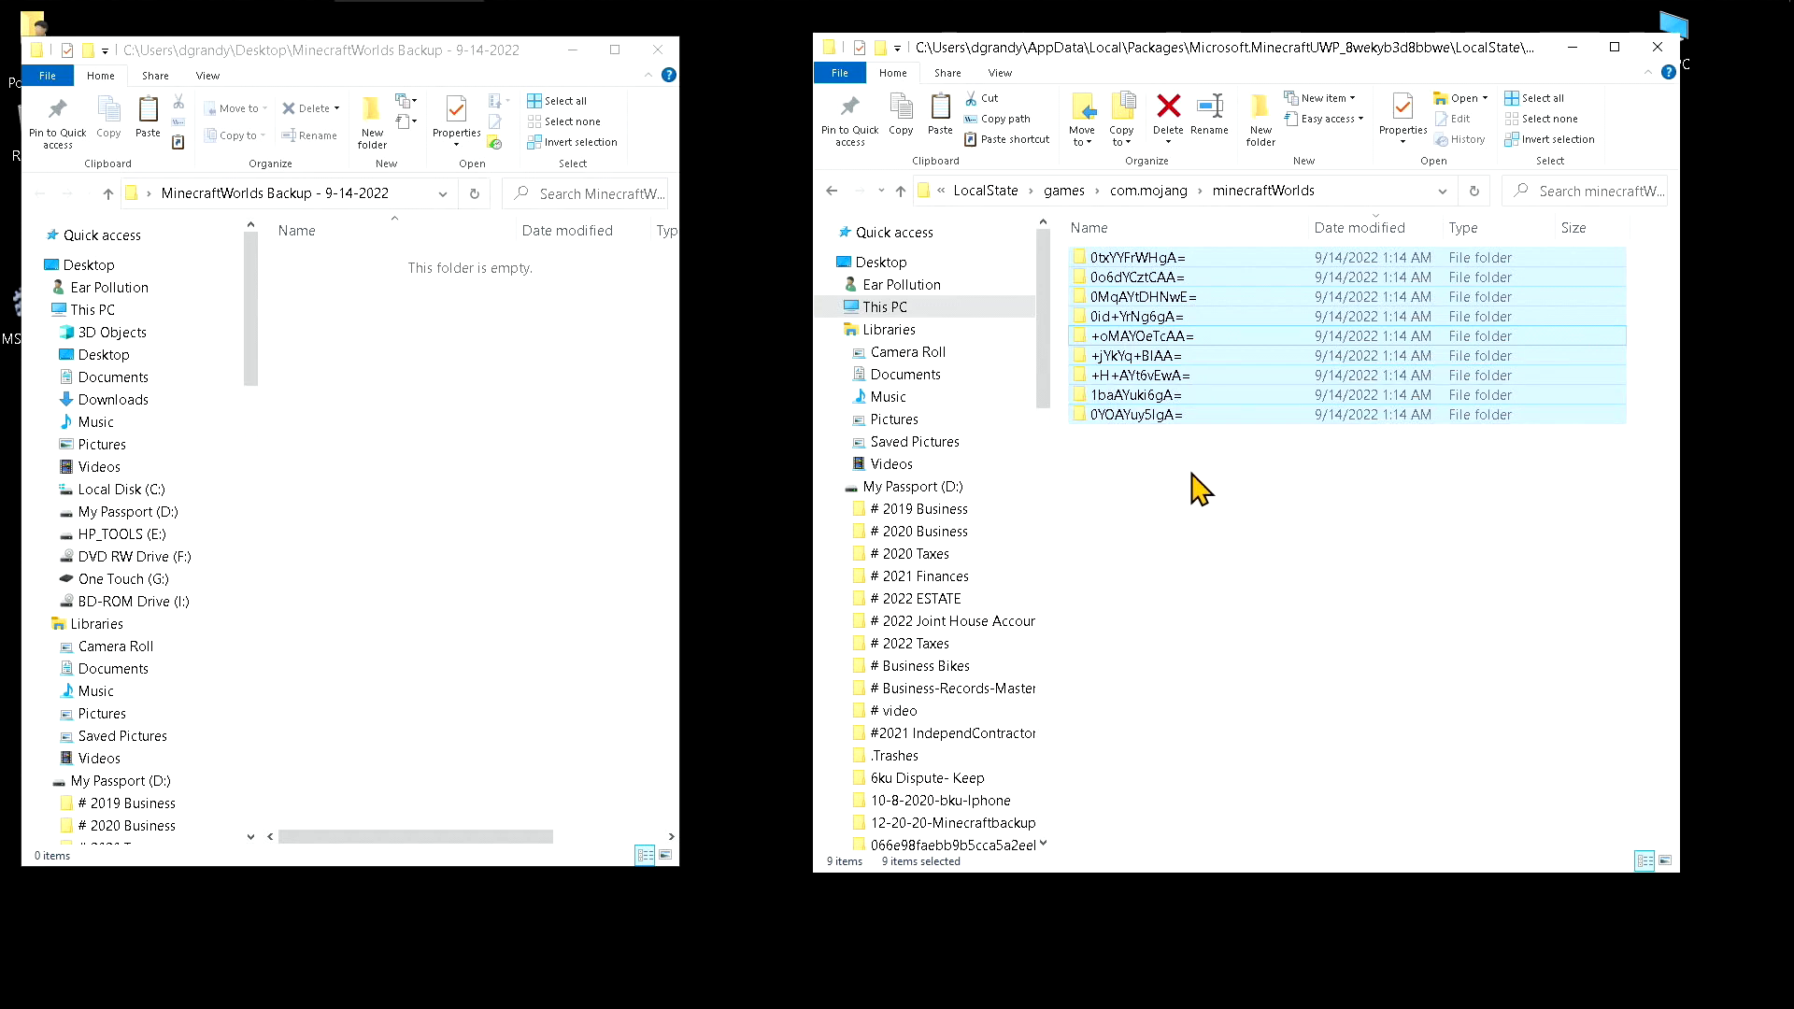
click(1199, 488)
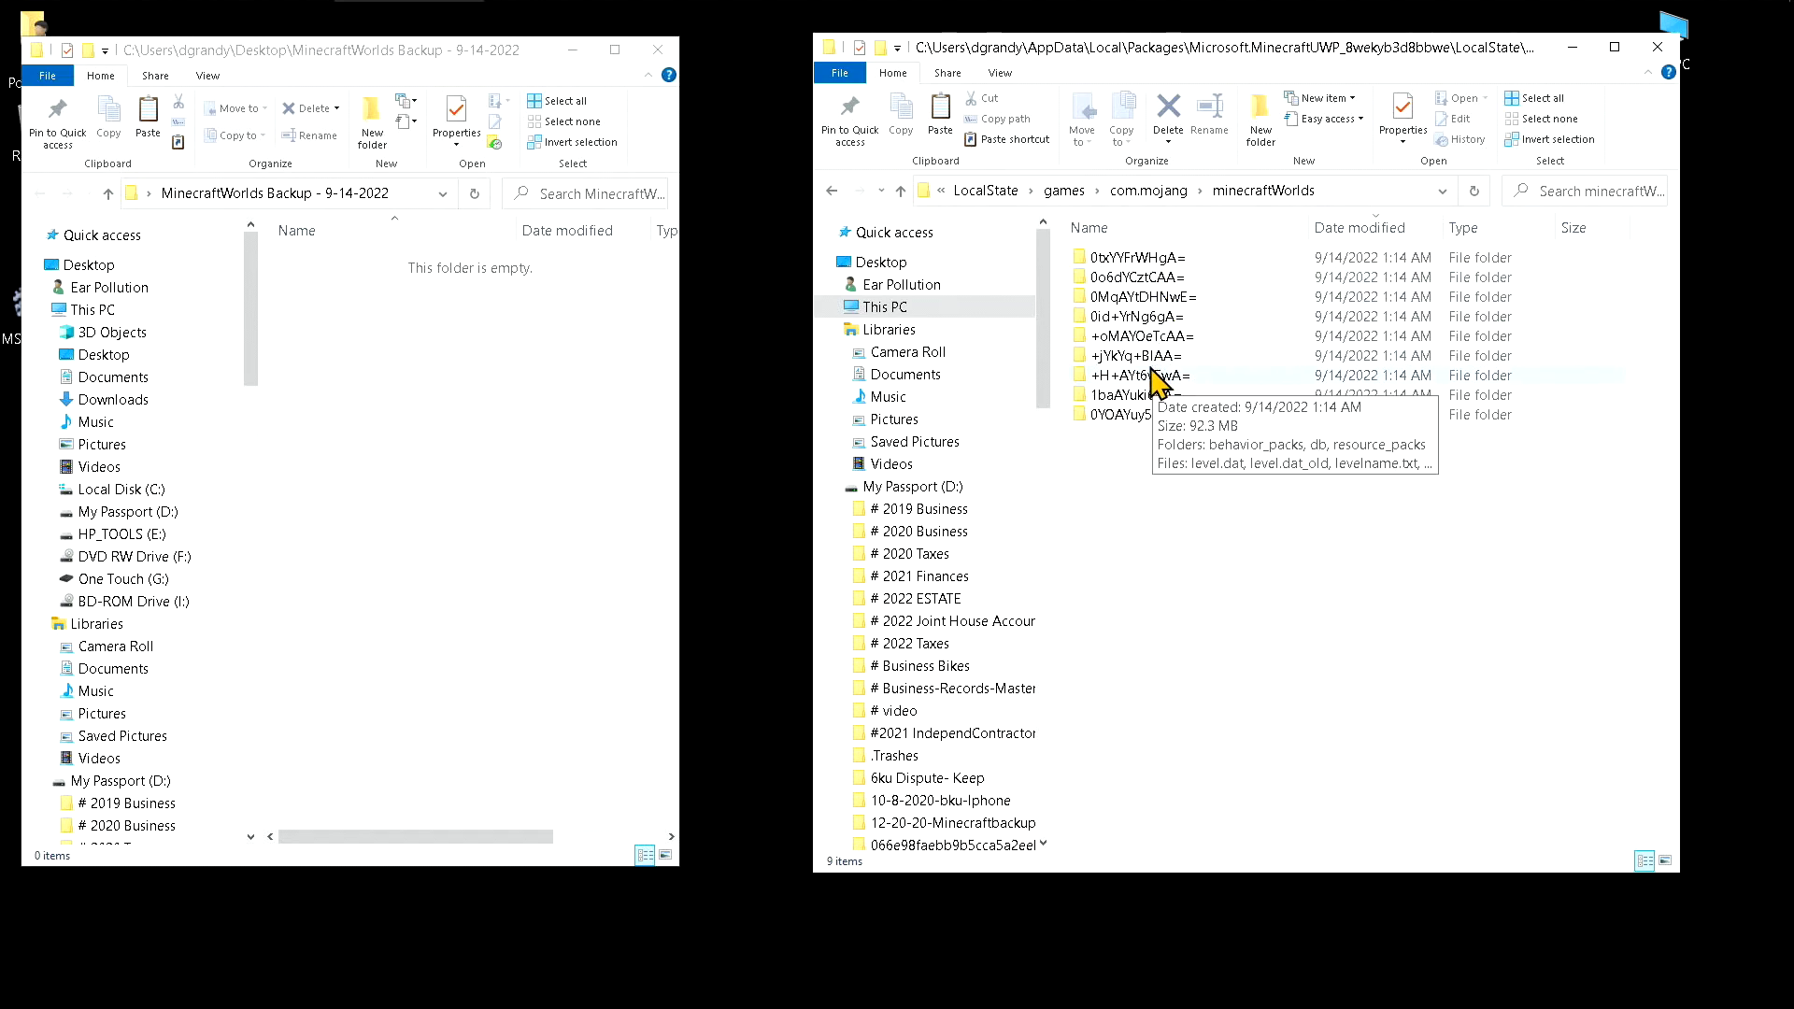
click(337, 422)
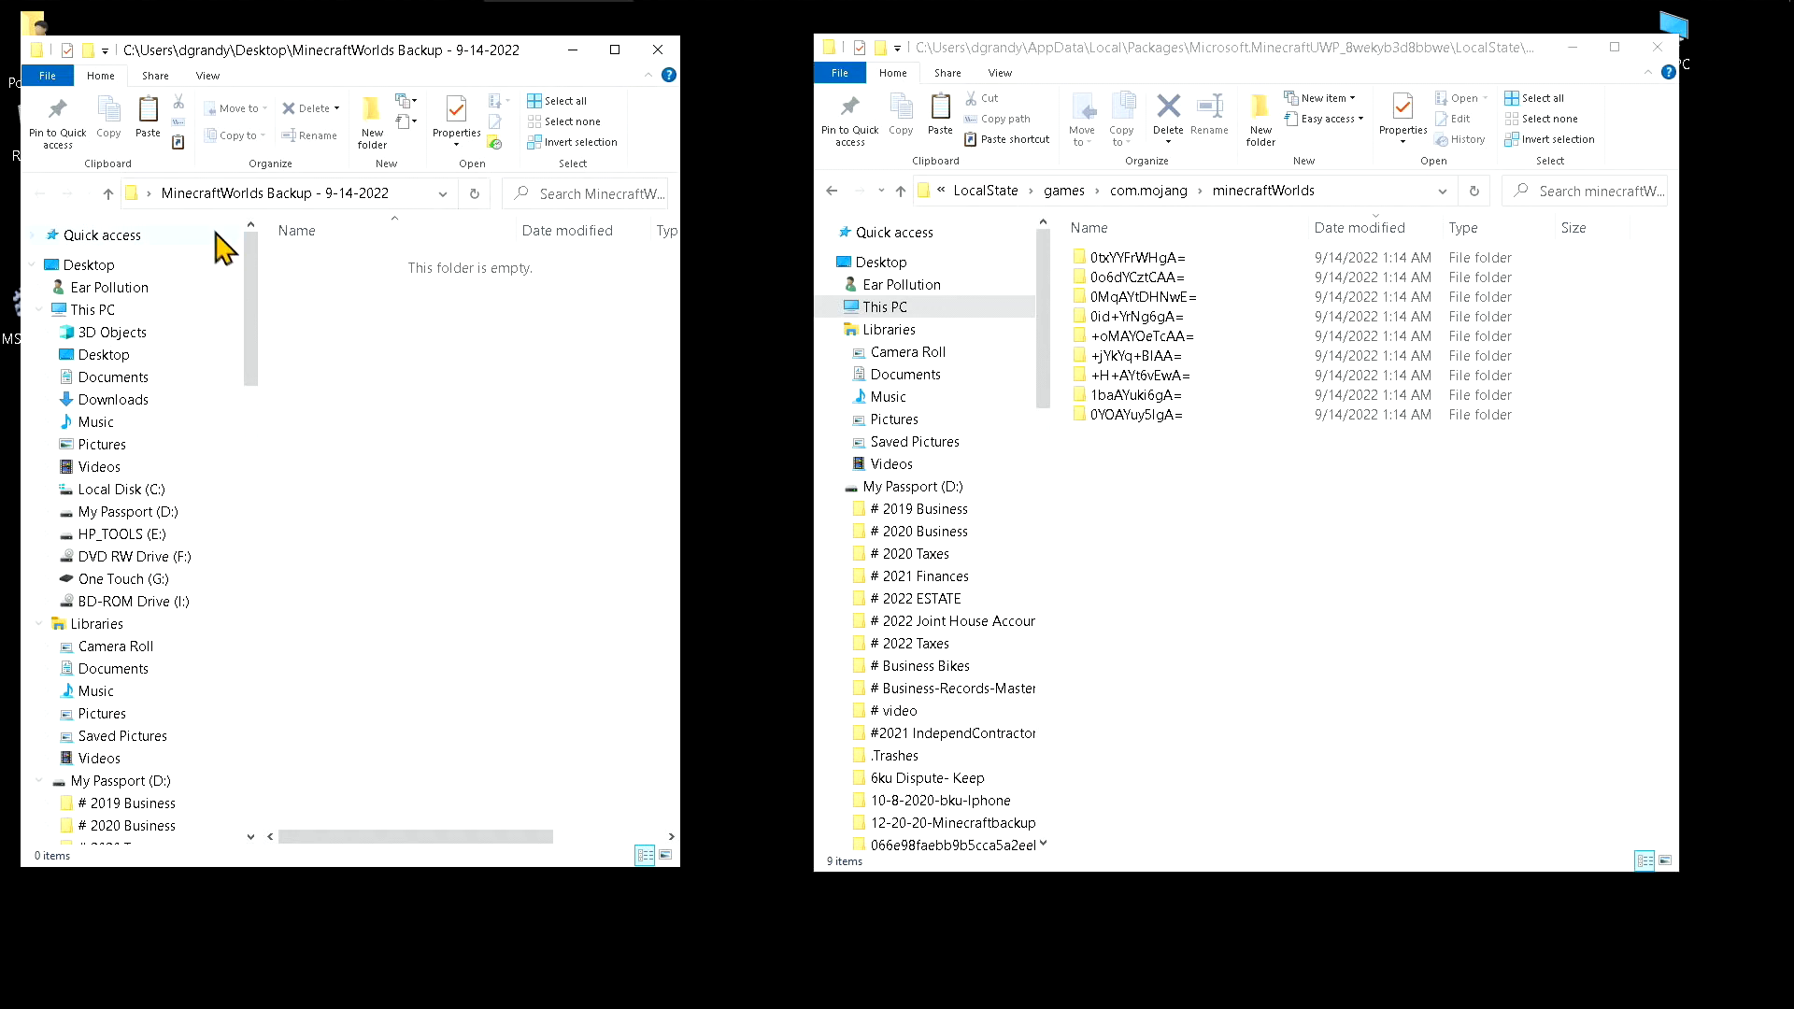
- Paste the nine copied world folders into the backup folder and close its window
right_click(349, 349)
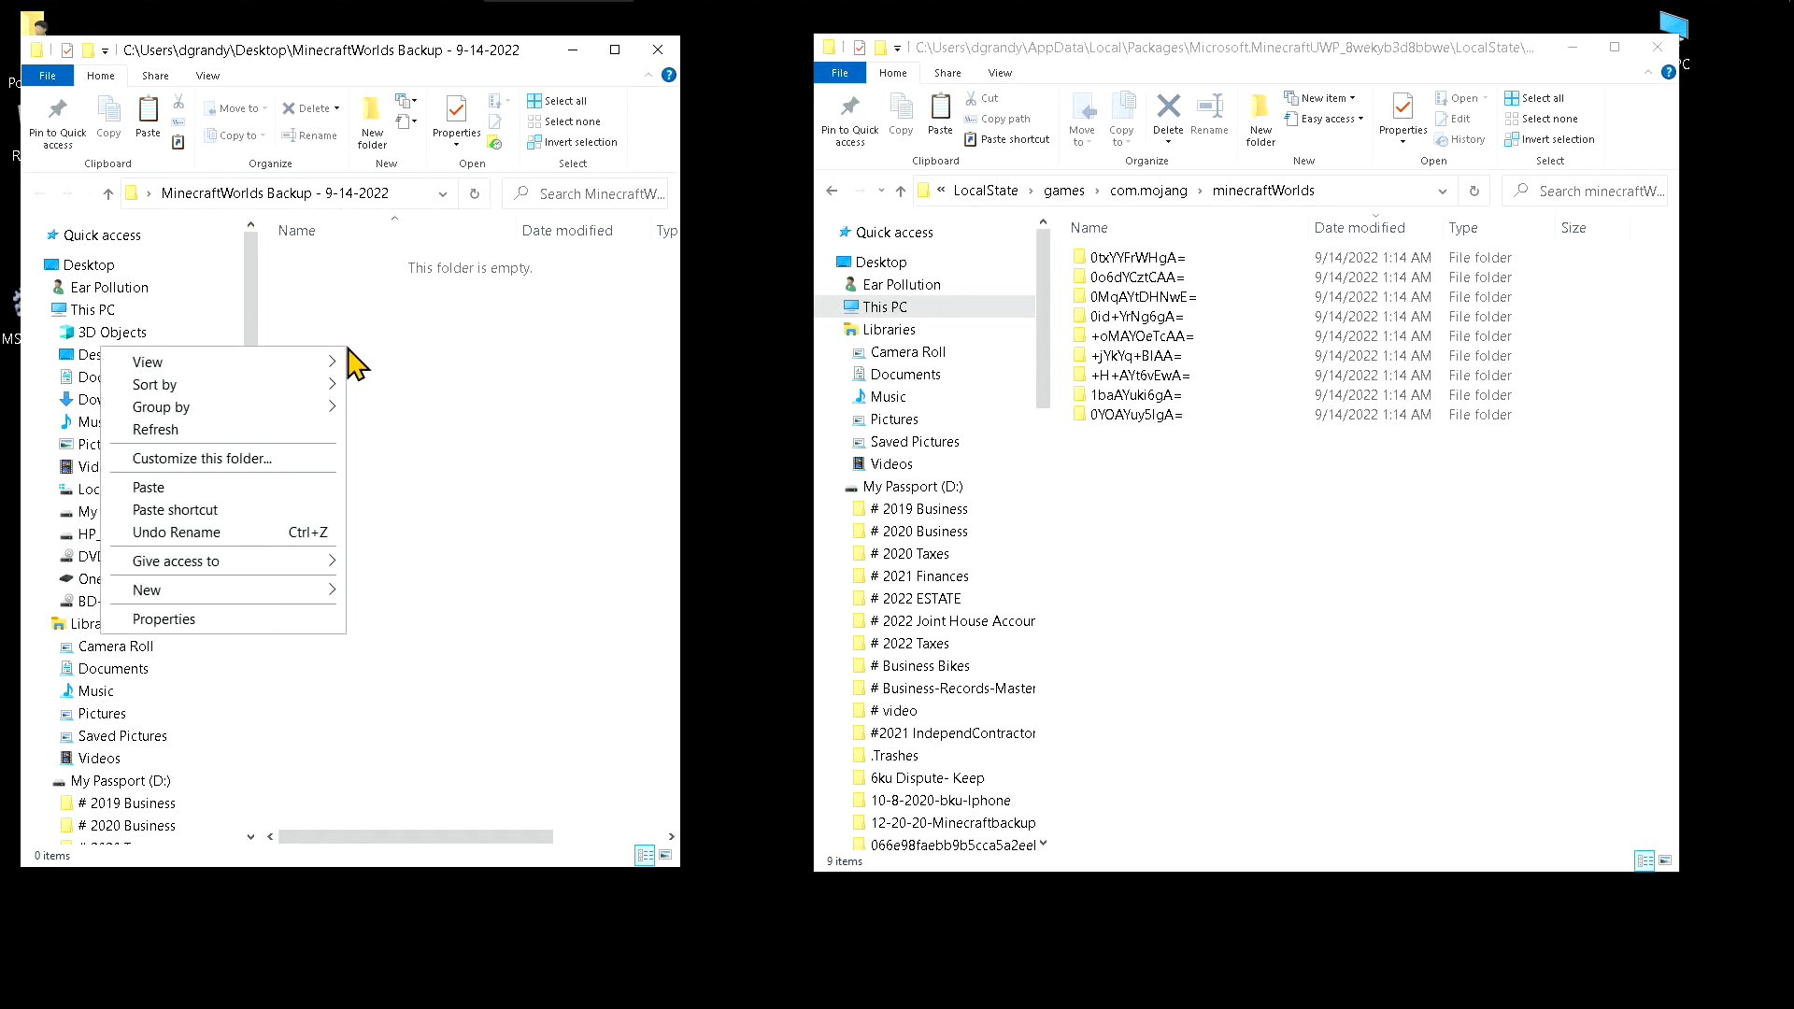
click(281, 486)
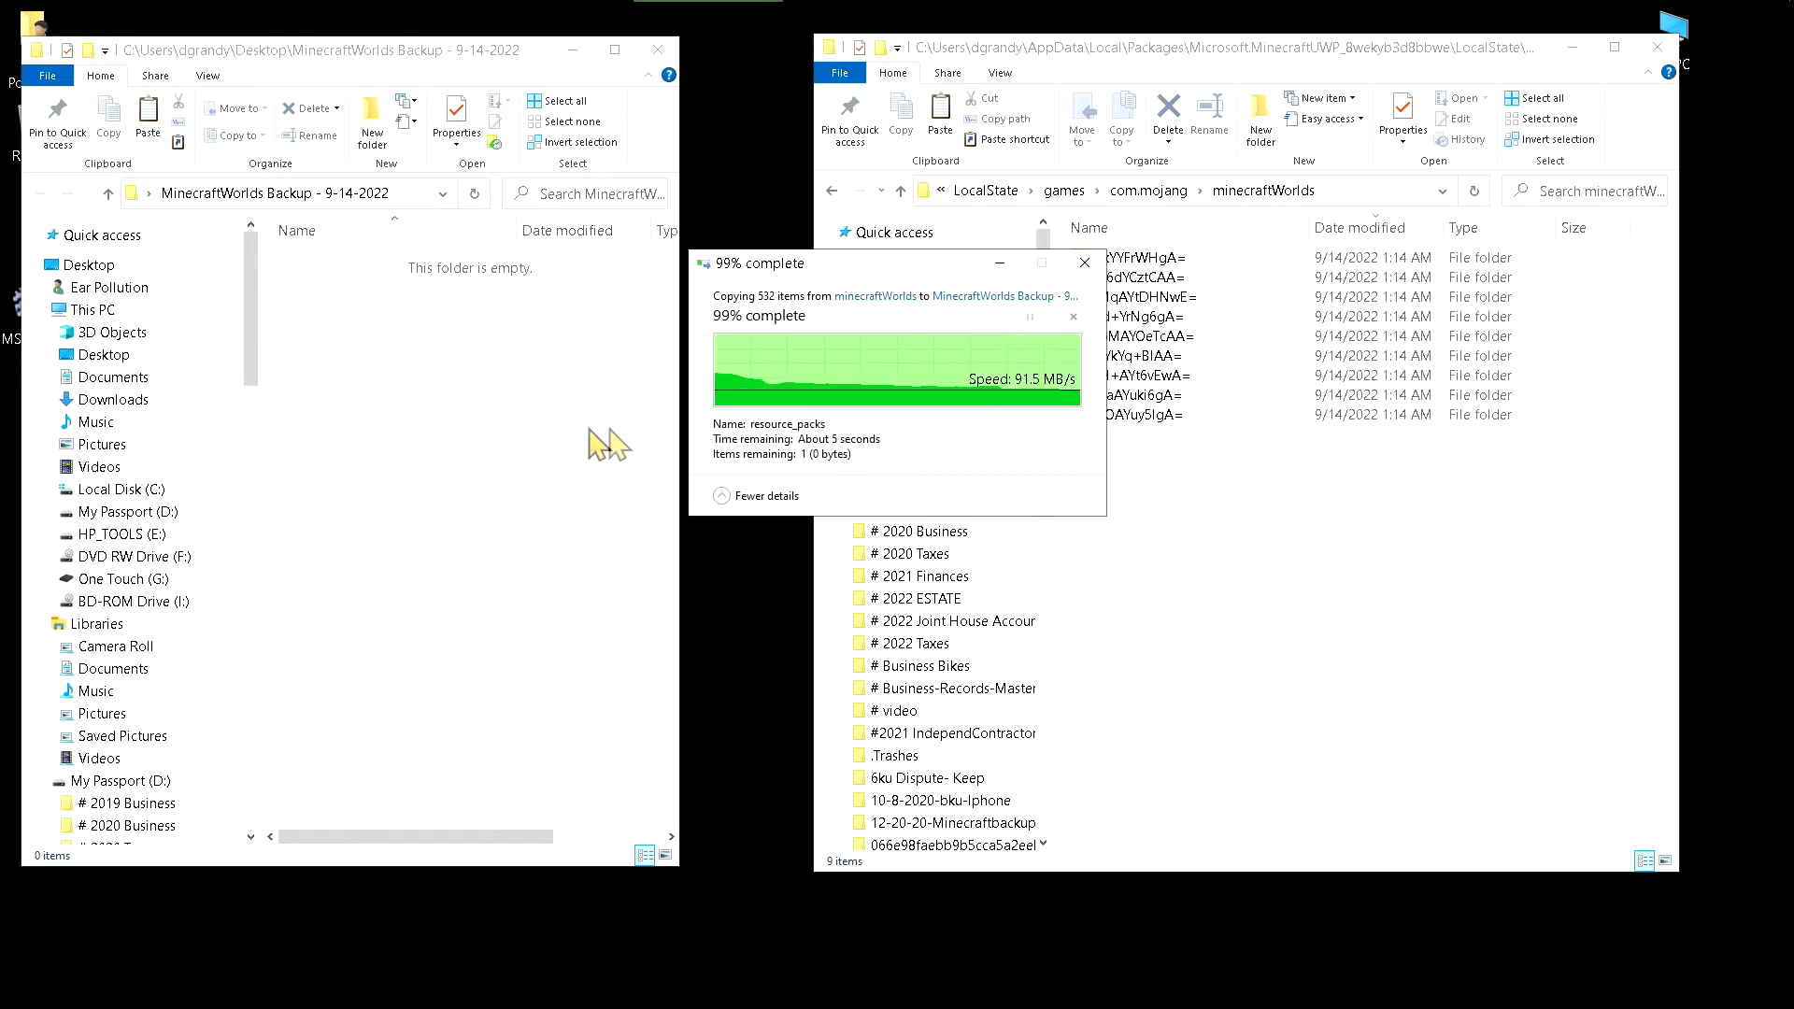
click(530, 545)
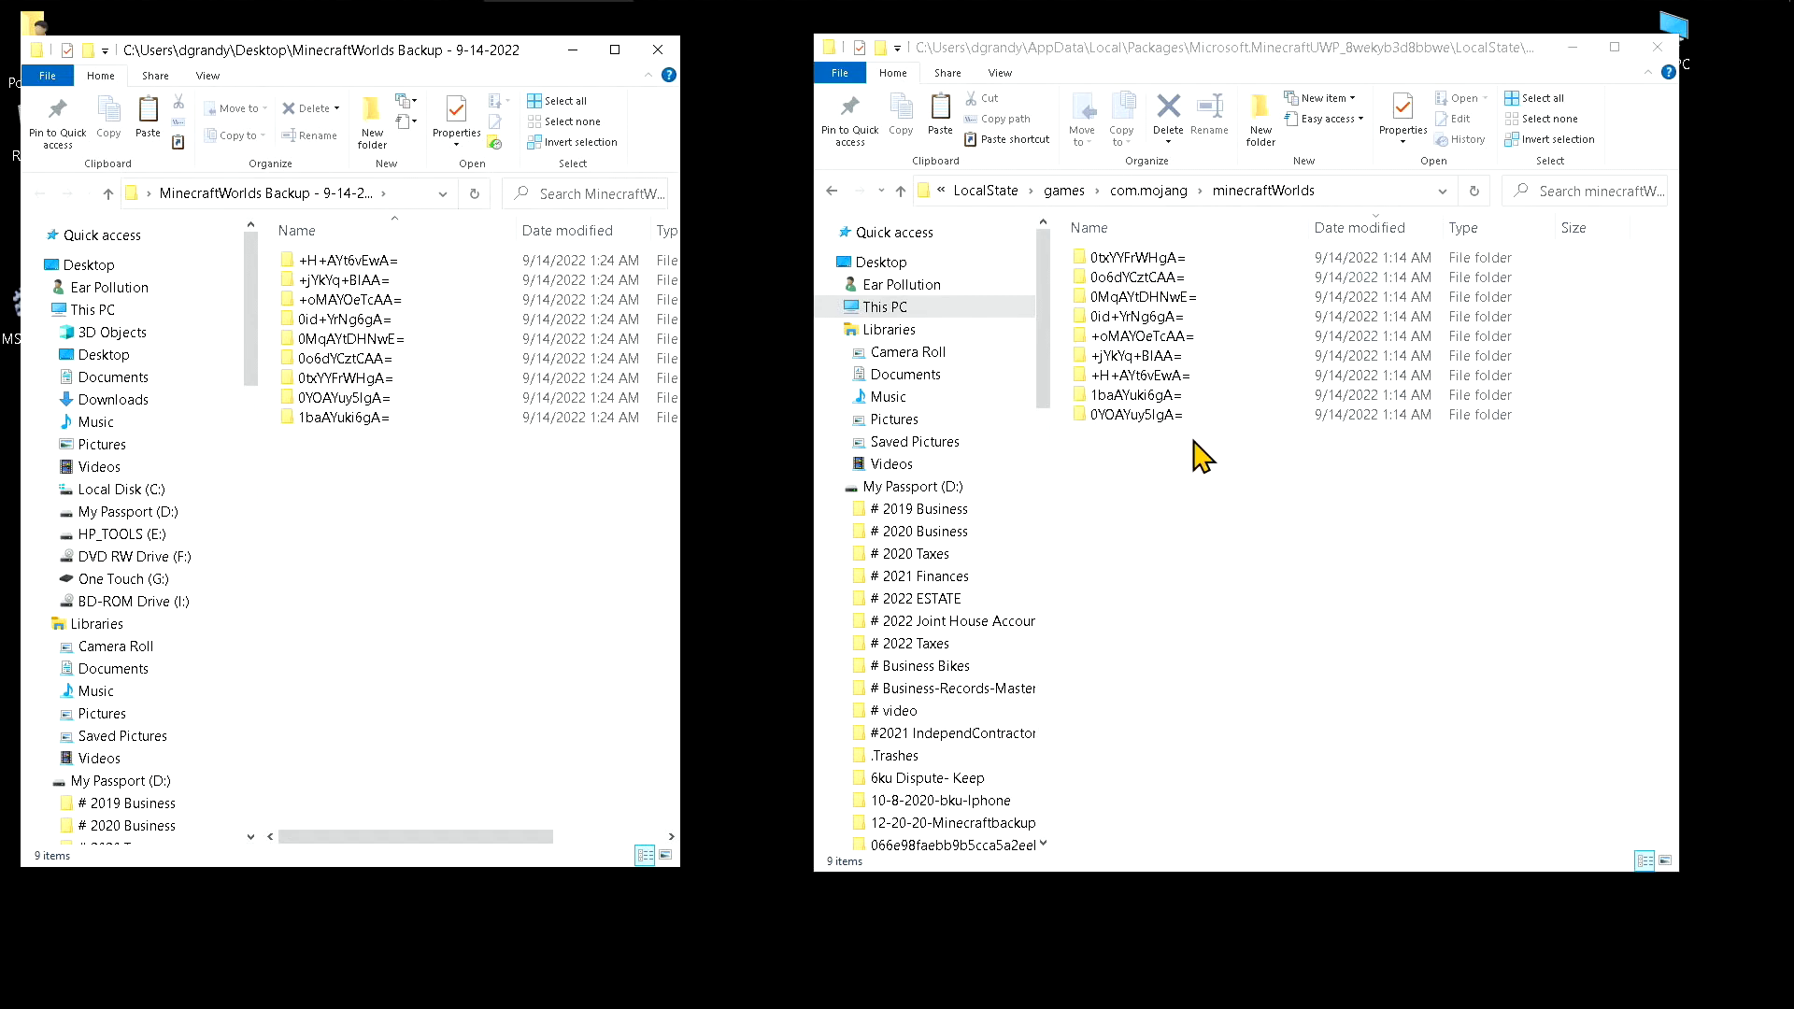
click(657, 50)
- Move the backup folder icon to the left column, close minecraftWorlds, and minimize Minecraft
drag(342, 391, 44, 445)
click(565, 353)
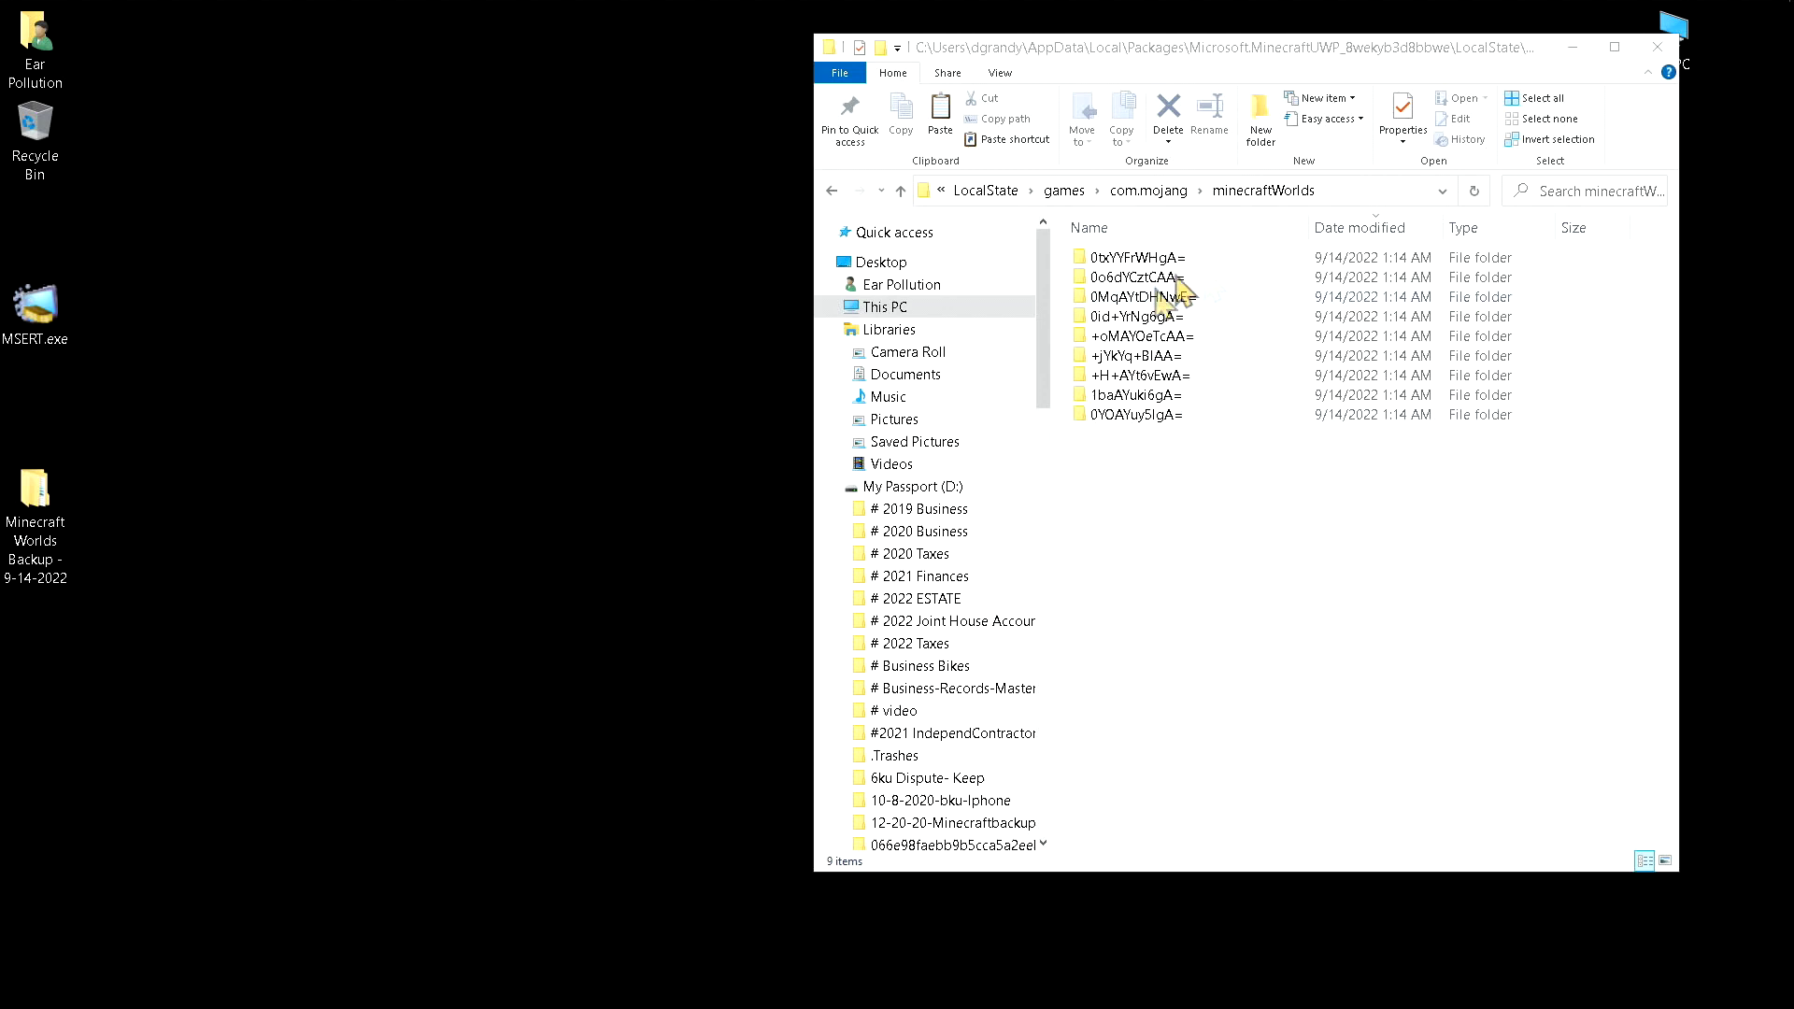
click(1664, 54)
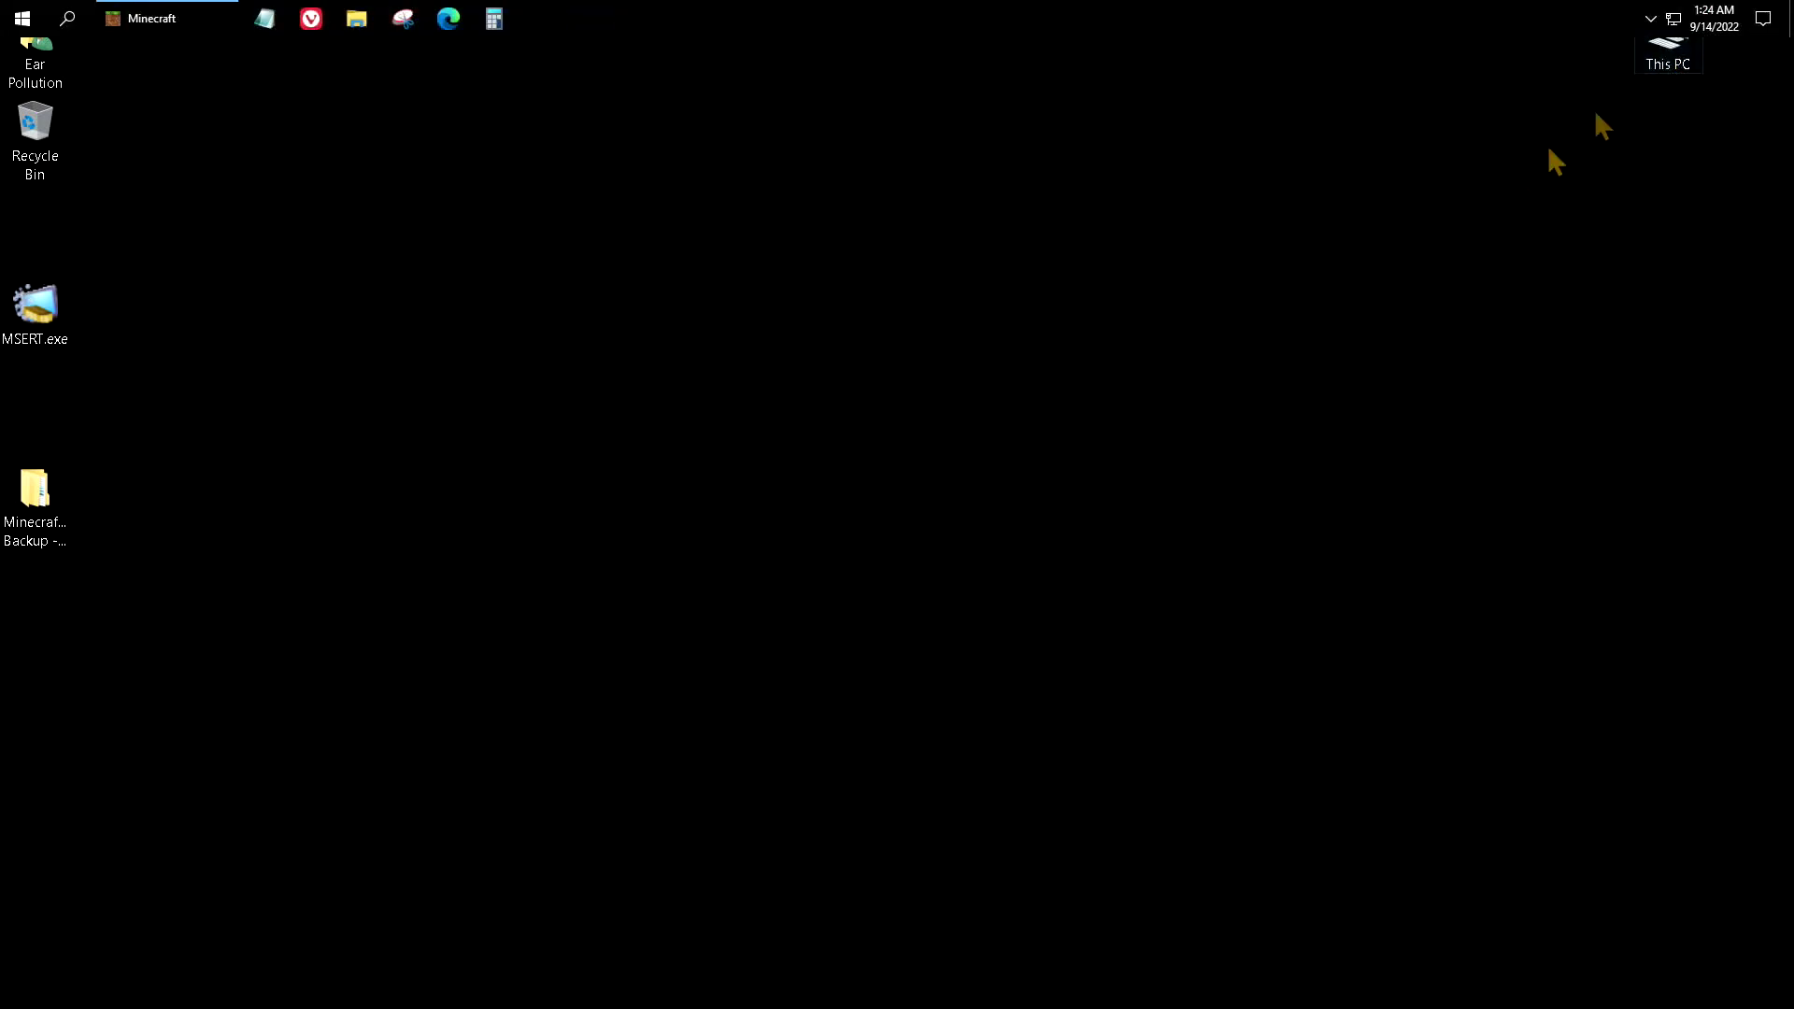
click(164, 18)
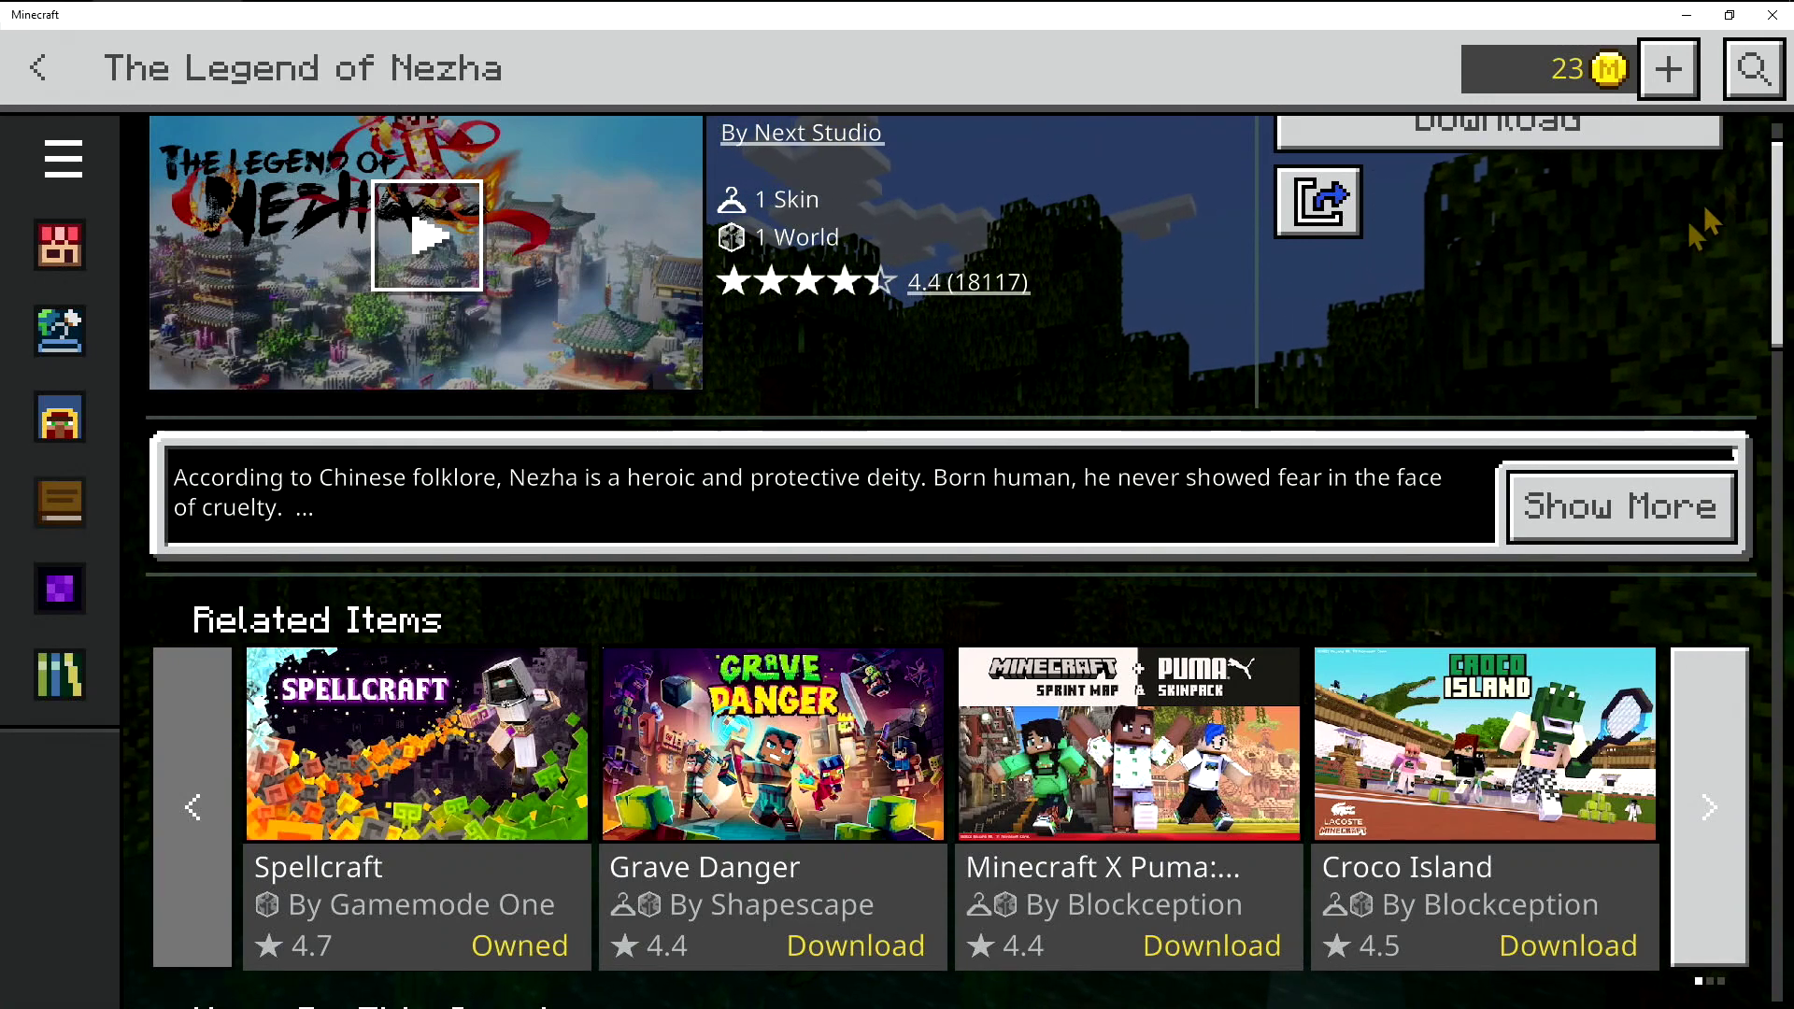
click(1687, 15)
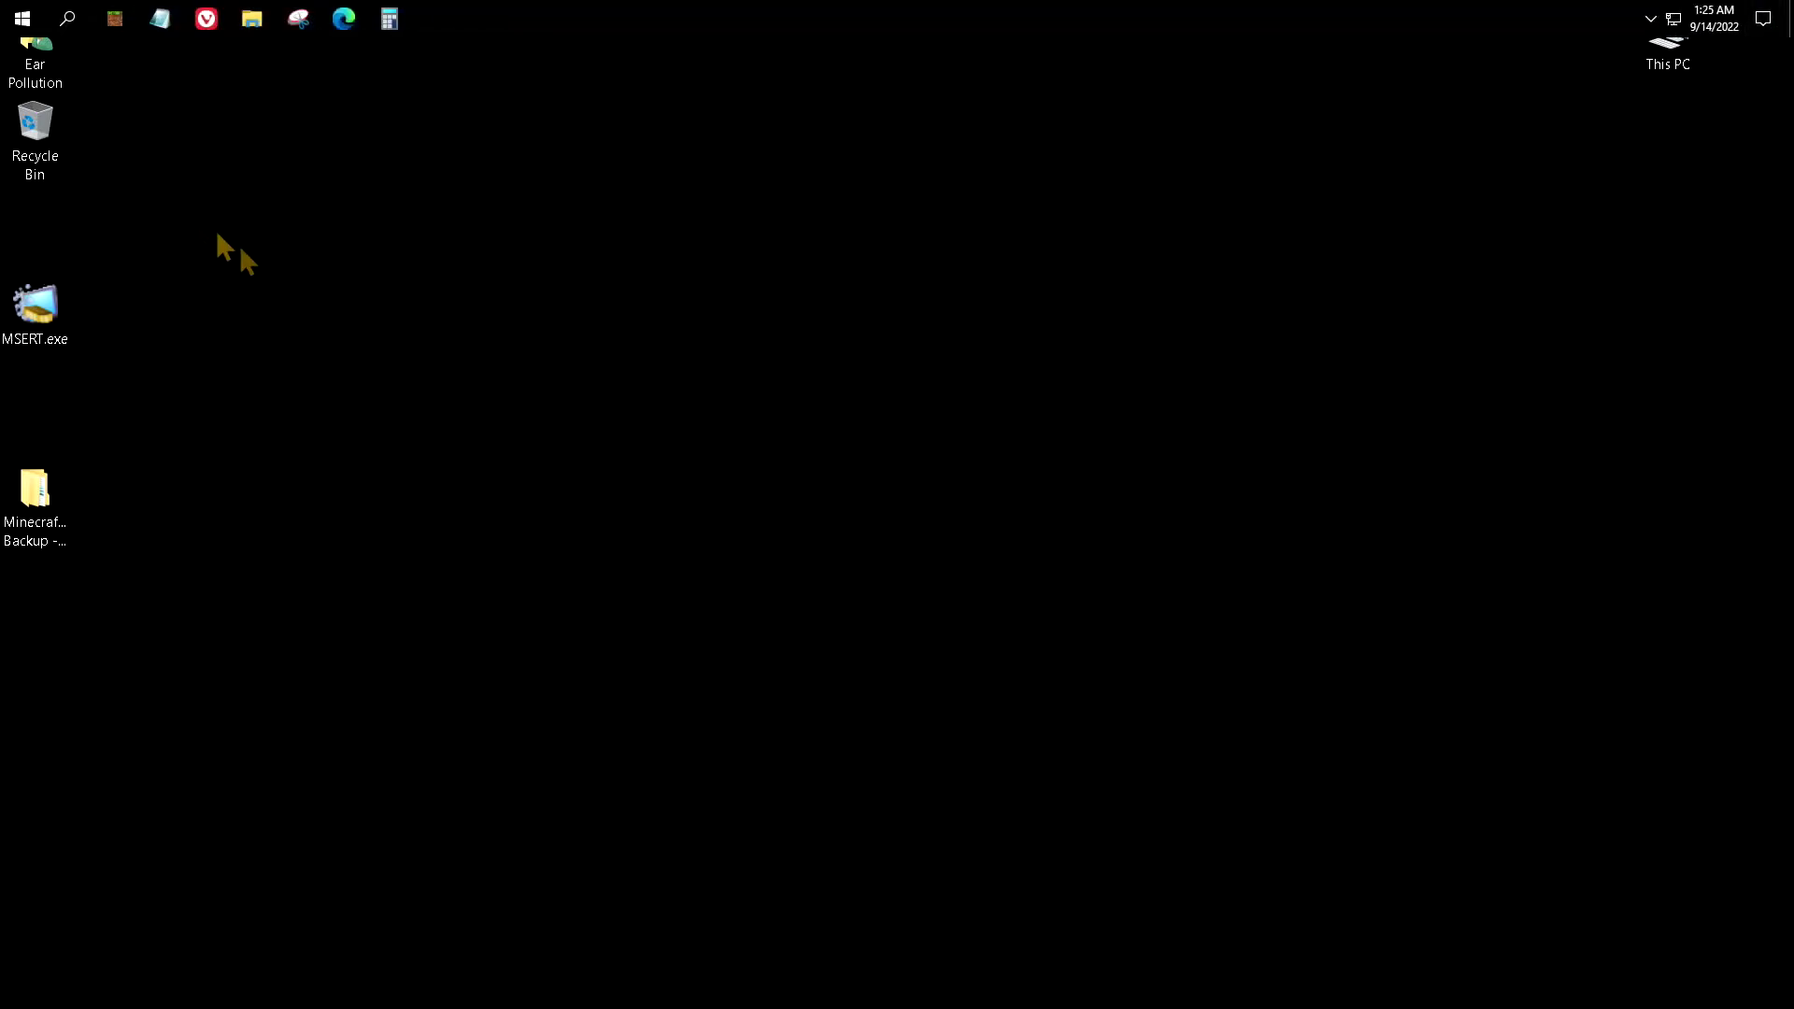
- Open Windows Settings from the Start menu and go to the Apps & features page
right_click(22, 19)
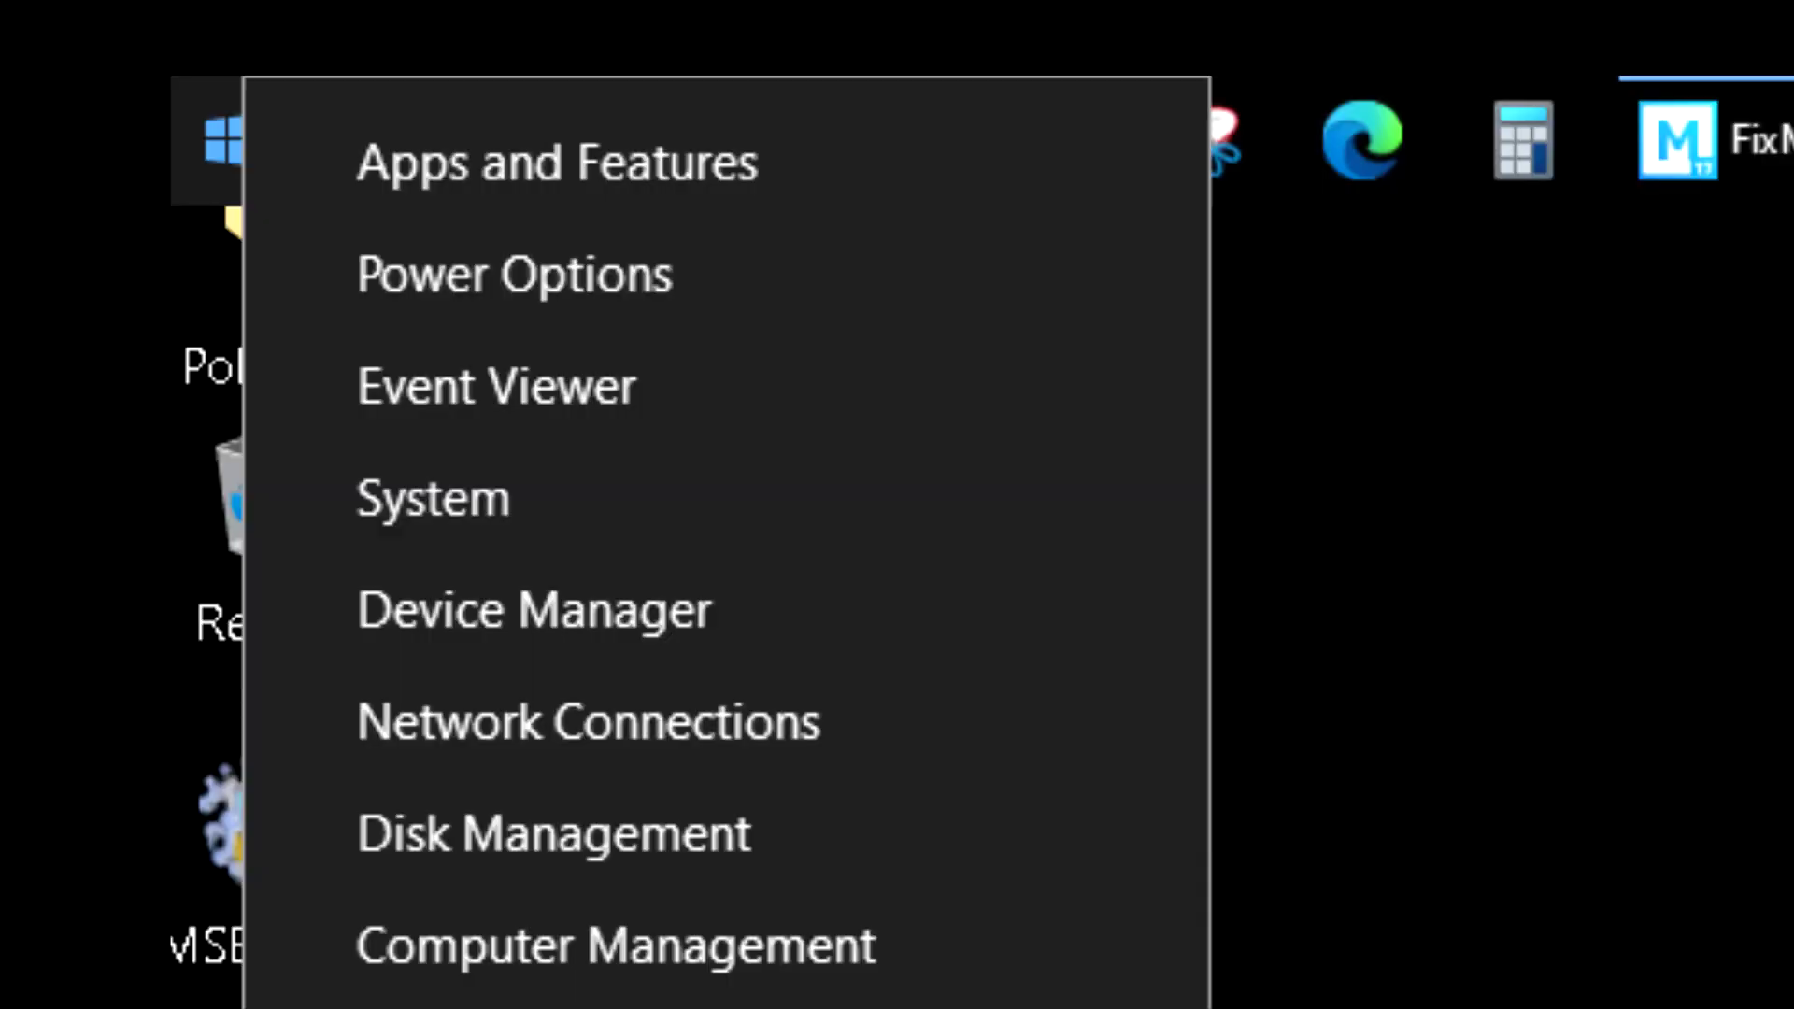
key(super)
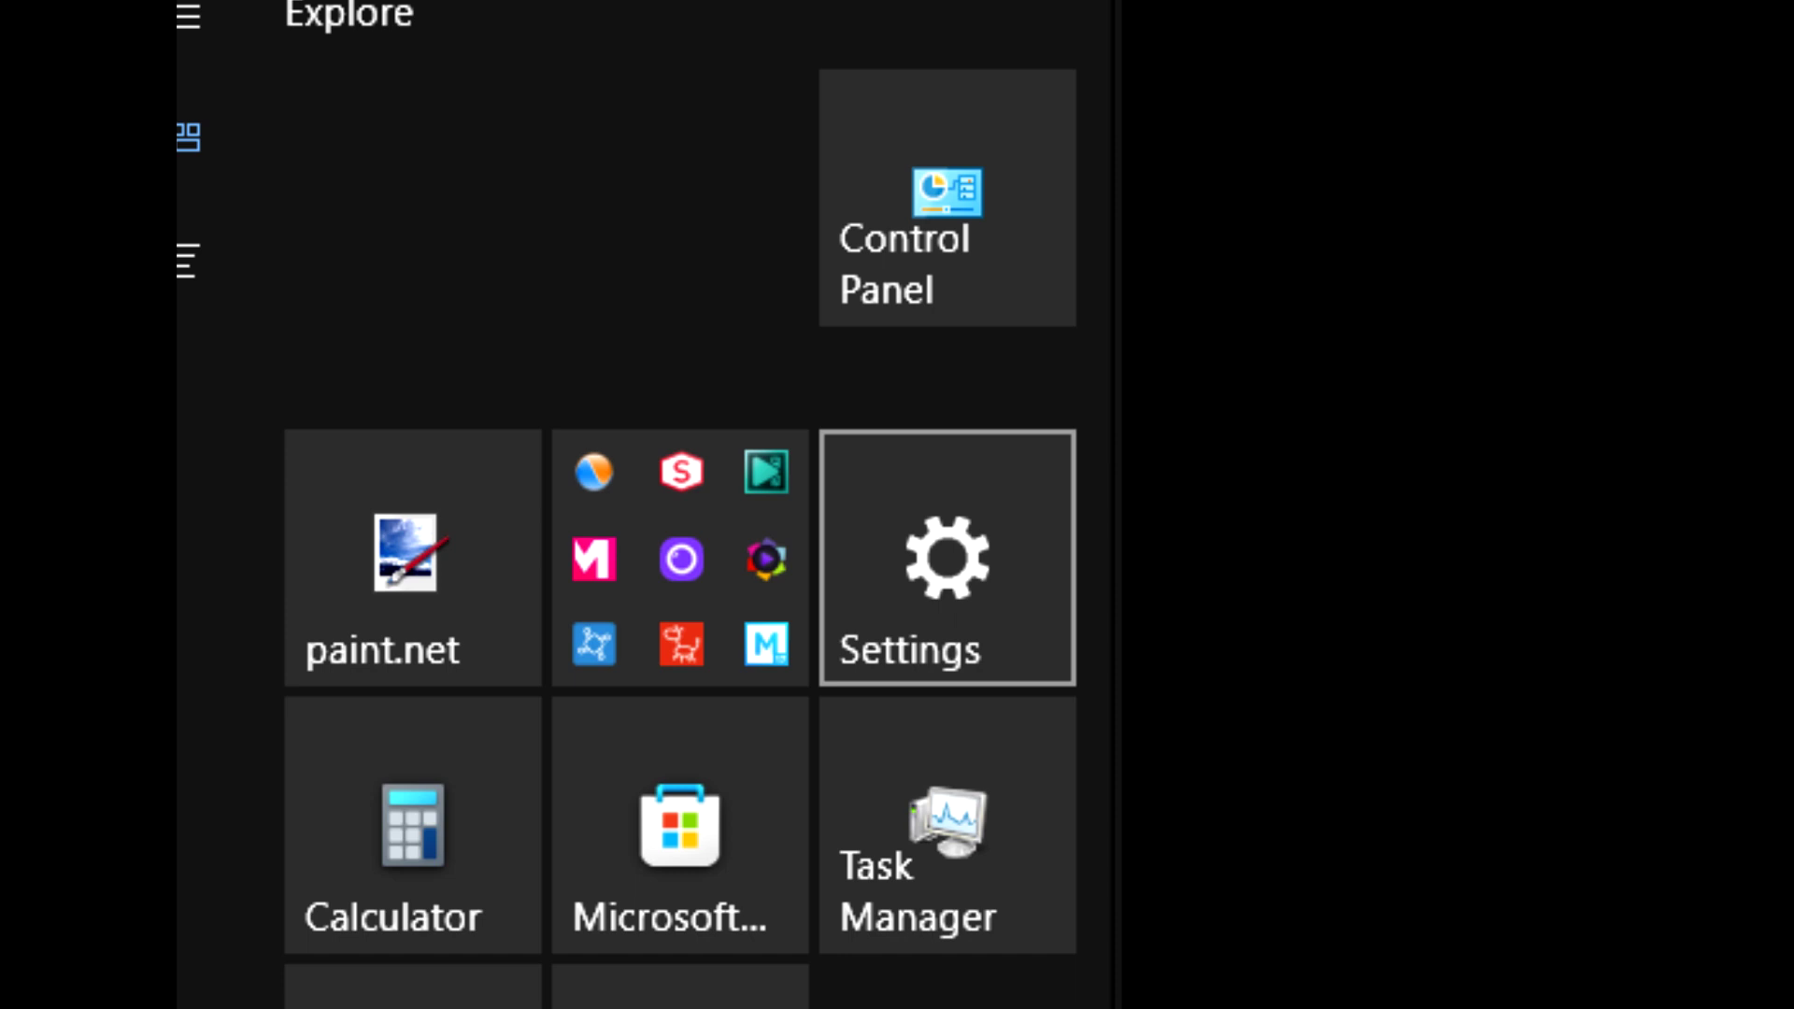
click(948, 558)
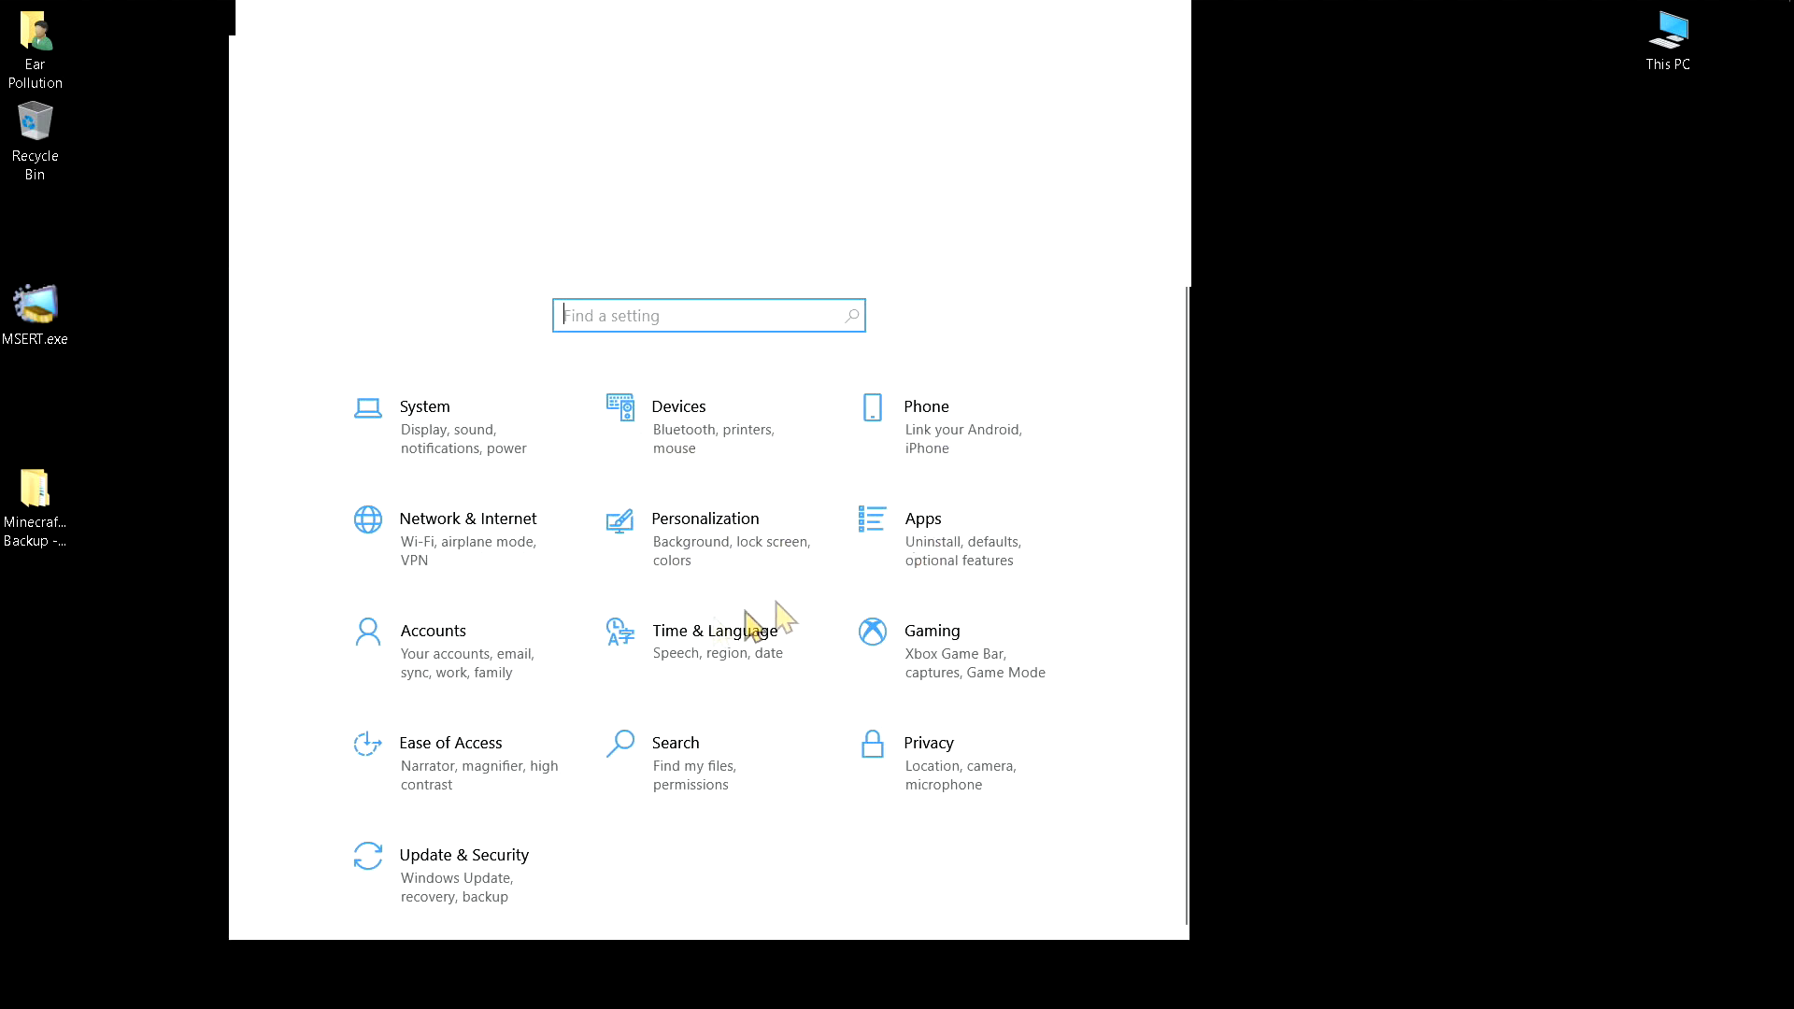
click(925, 532)
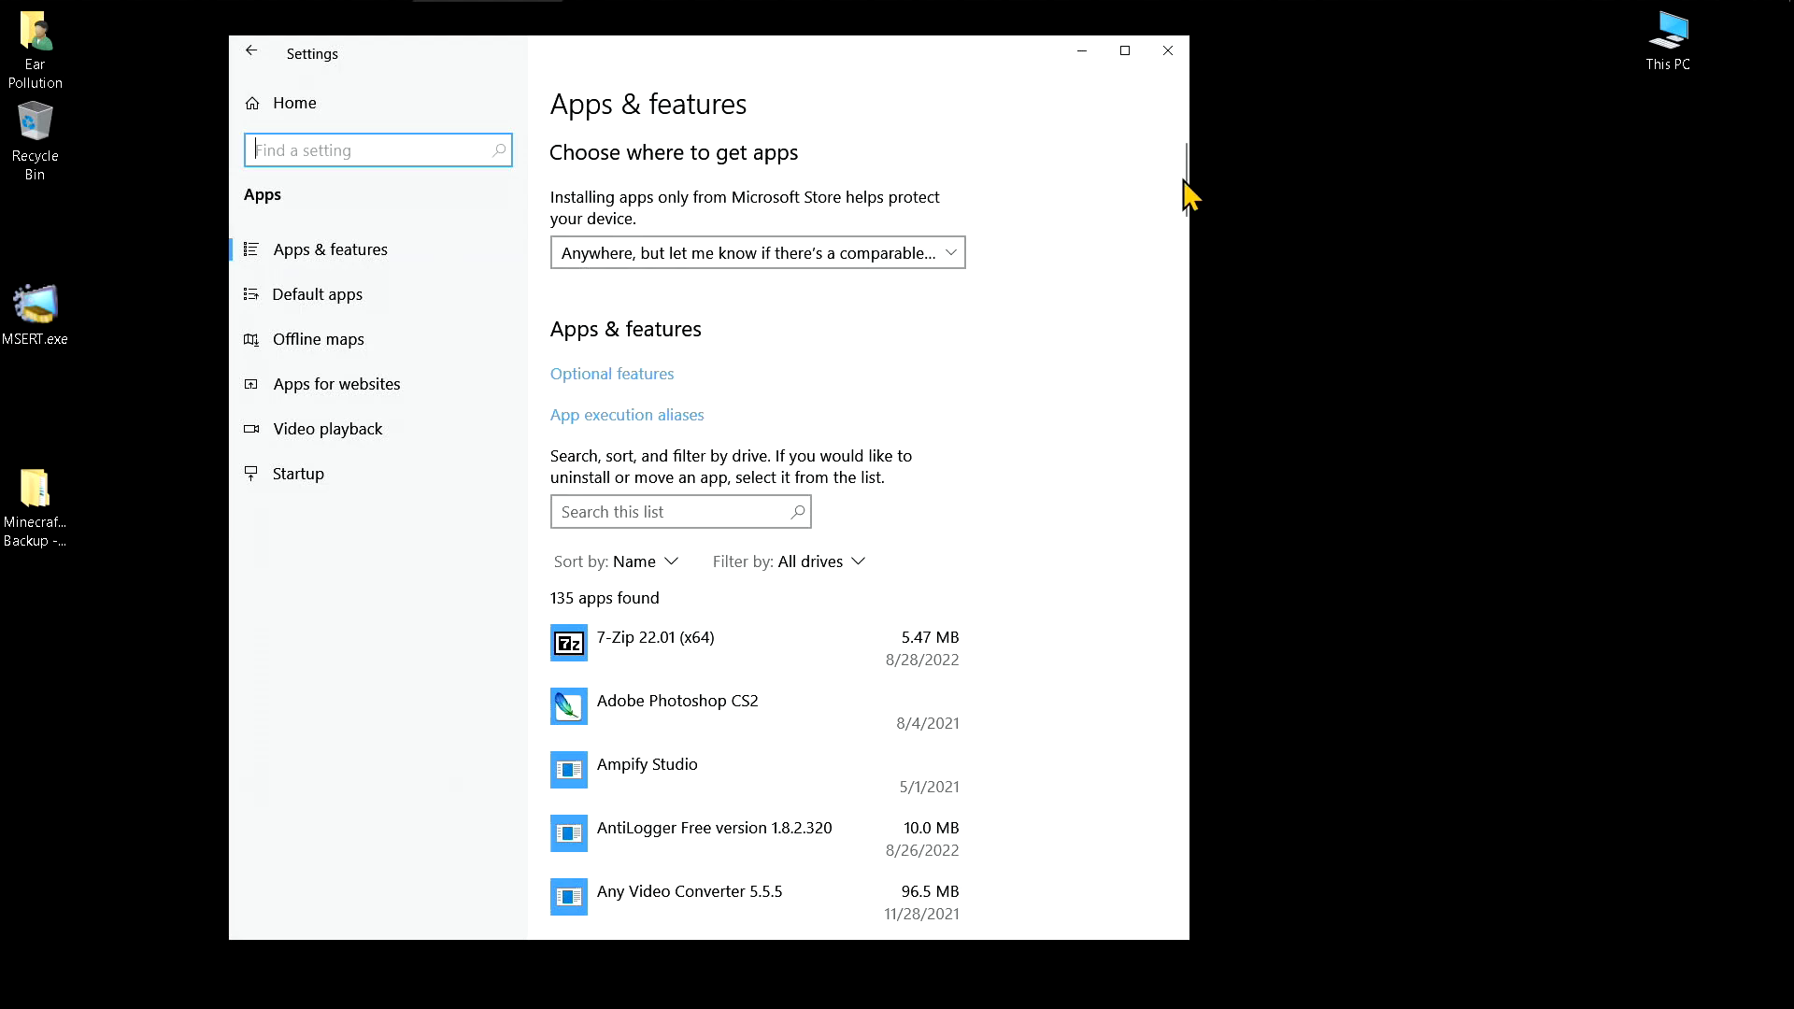
- Find Minecraft in a widened Apps & features list and expand its entry for version and storage details
drag(1179, 213, 1206, 643)
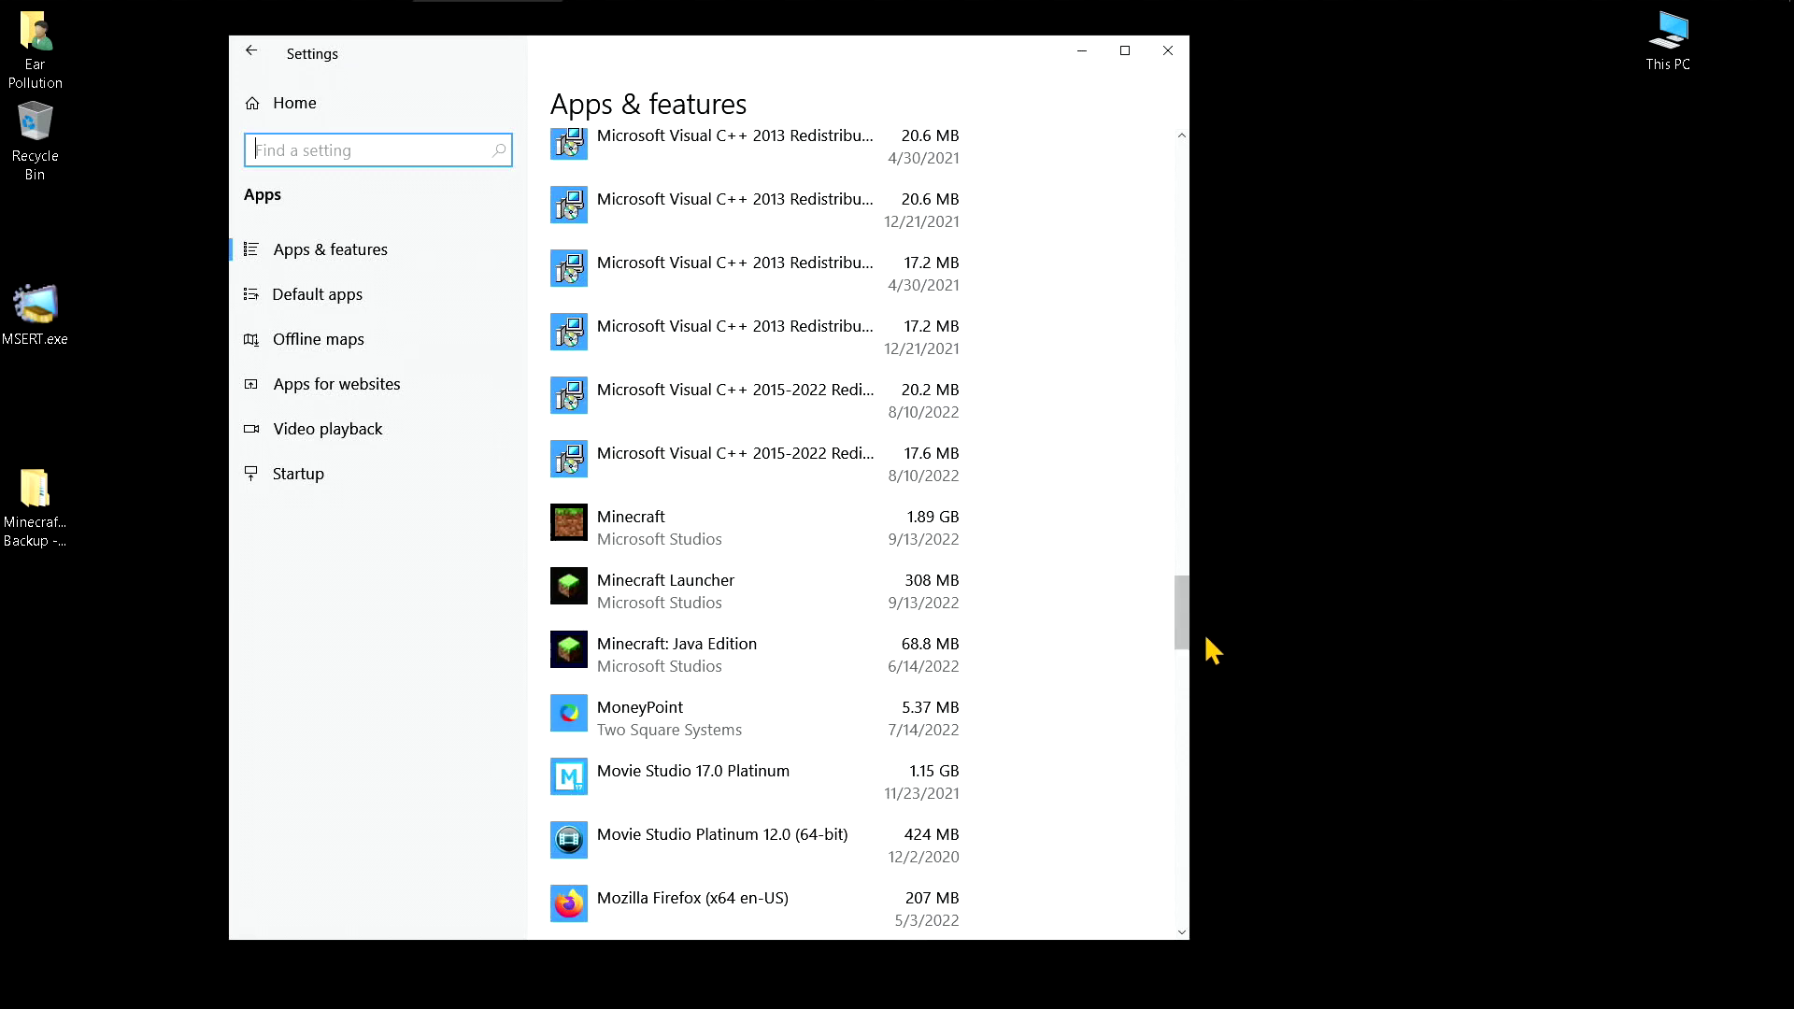
drag(1189, 629, 1296, 629)
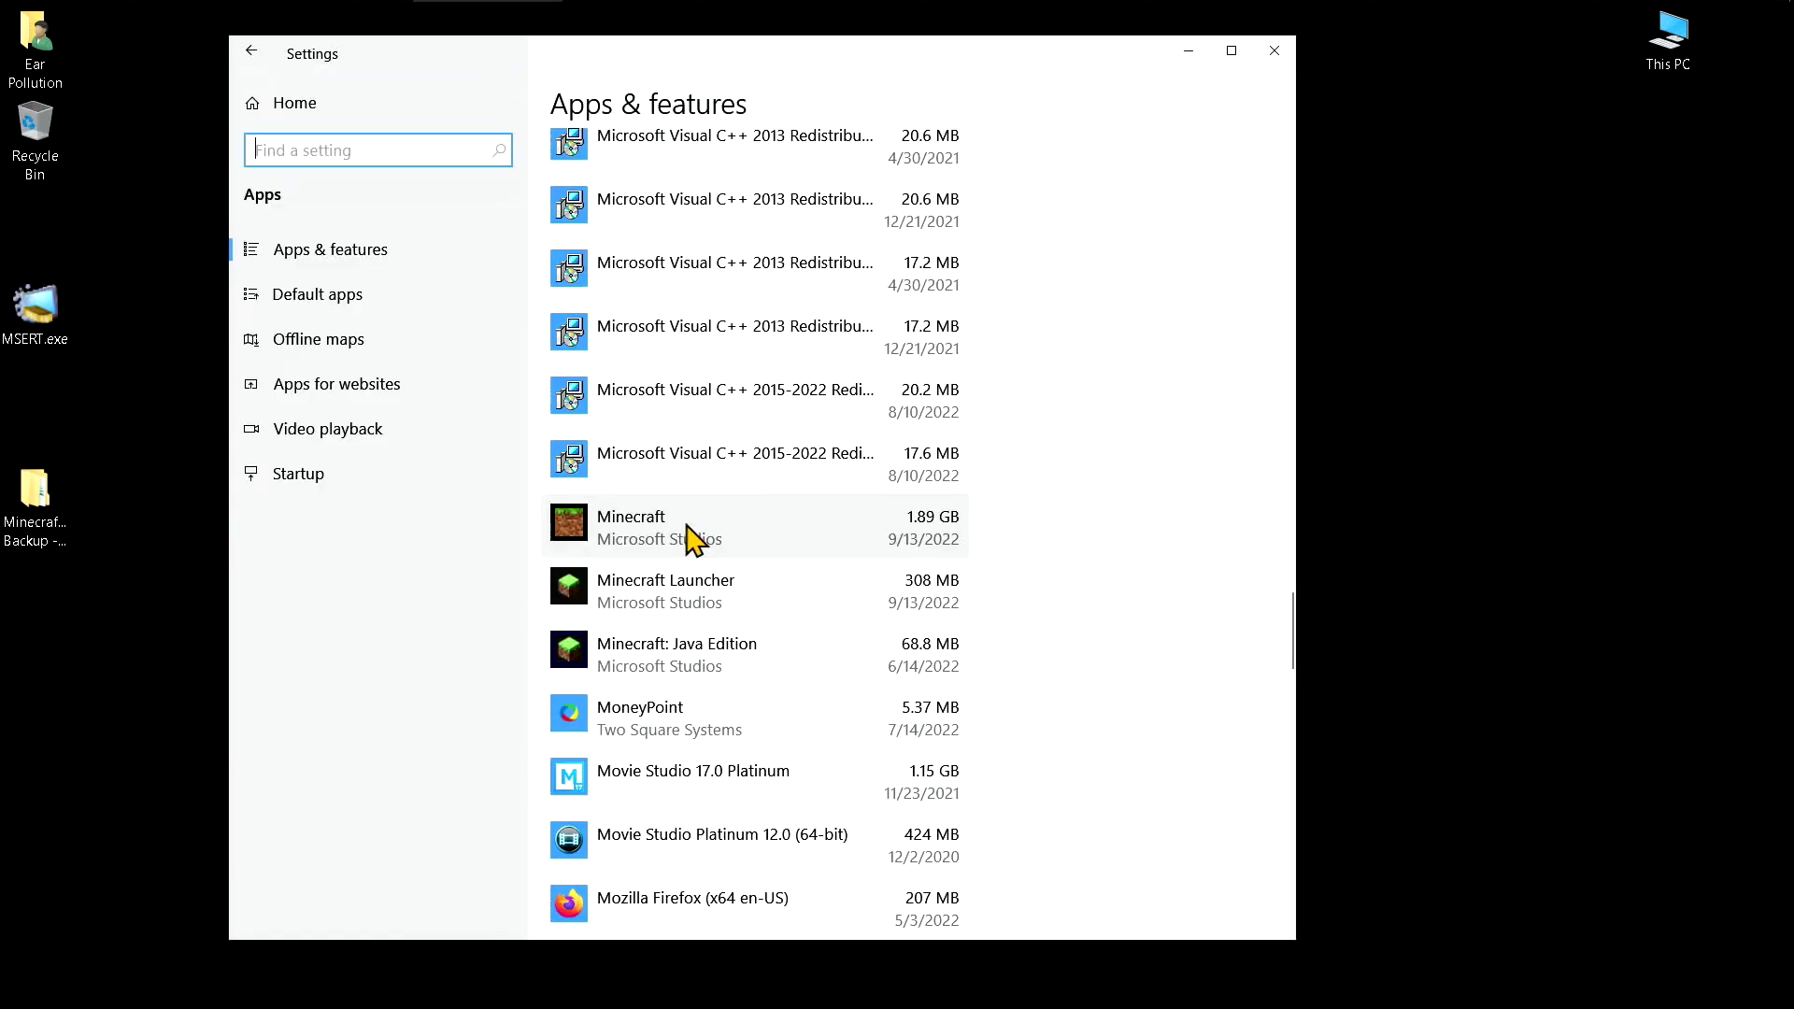
click(689, 541)
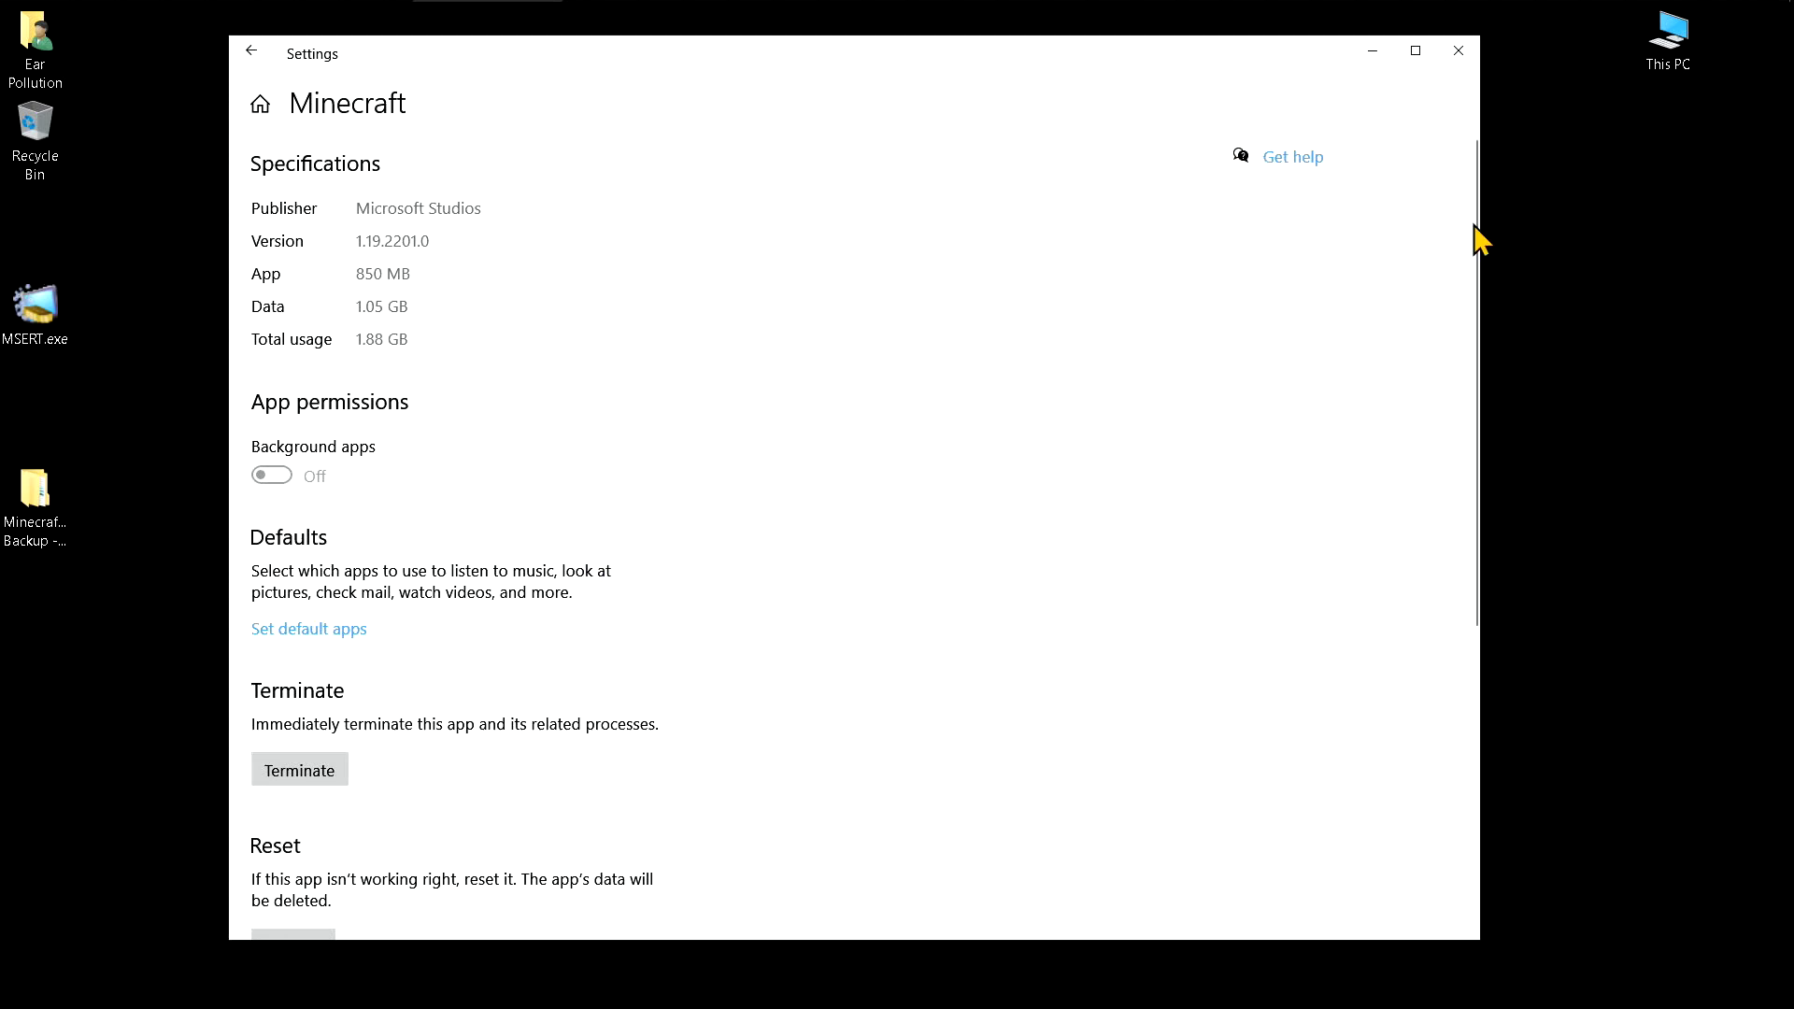
- Uninstall Minecraft, leaving only Minecraft Launcher and Minecraft: Java Edition in the apps list
drag(1473, 233, 1510, 552)
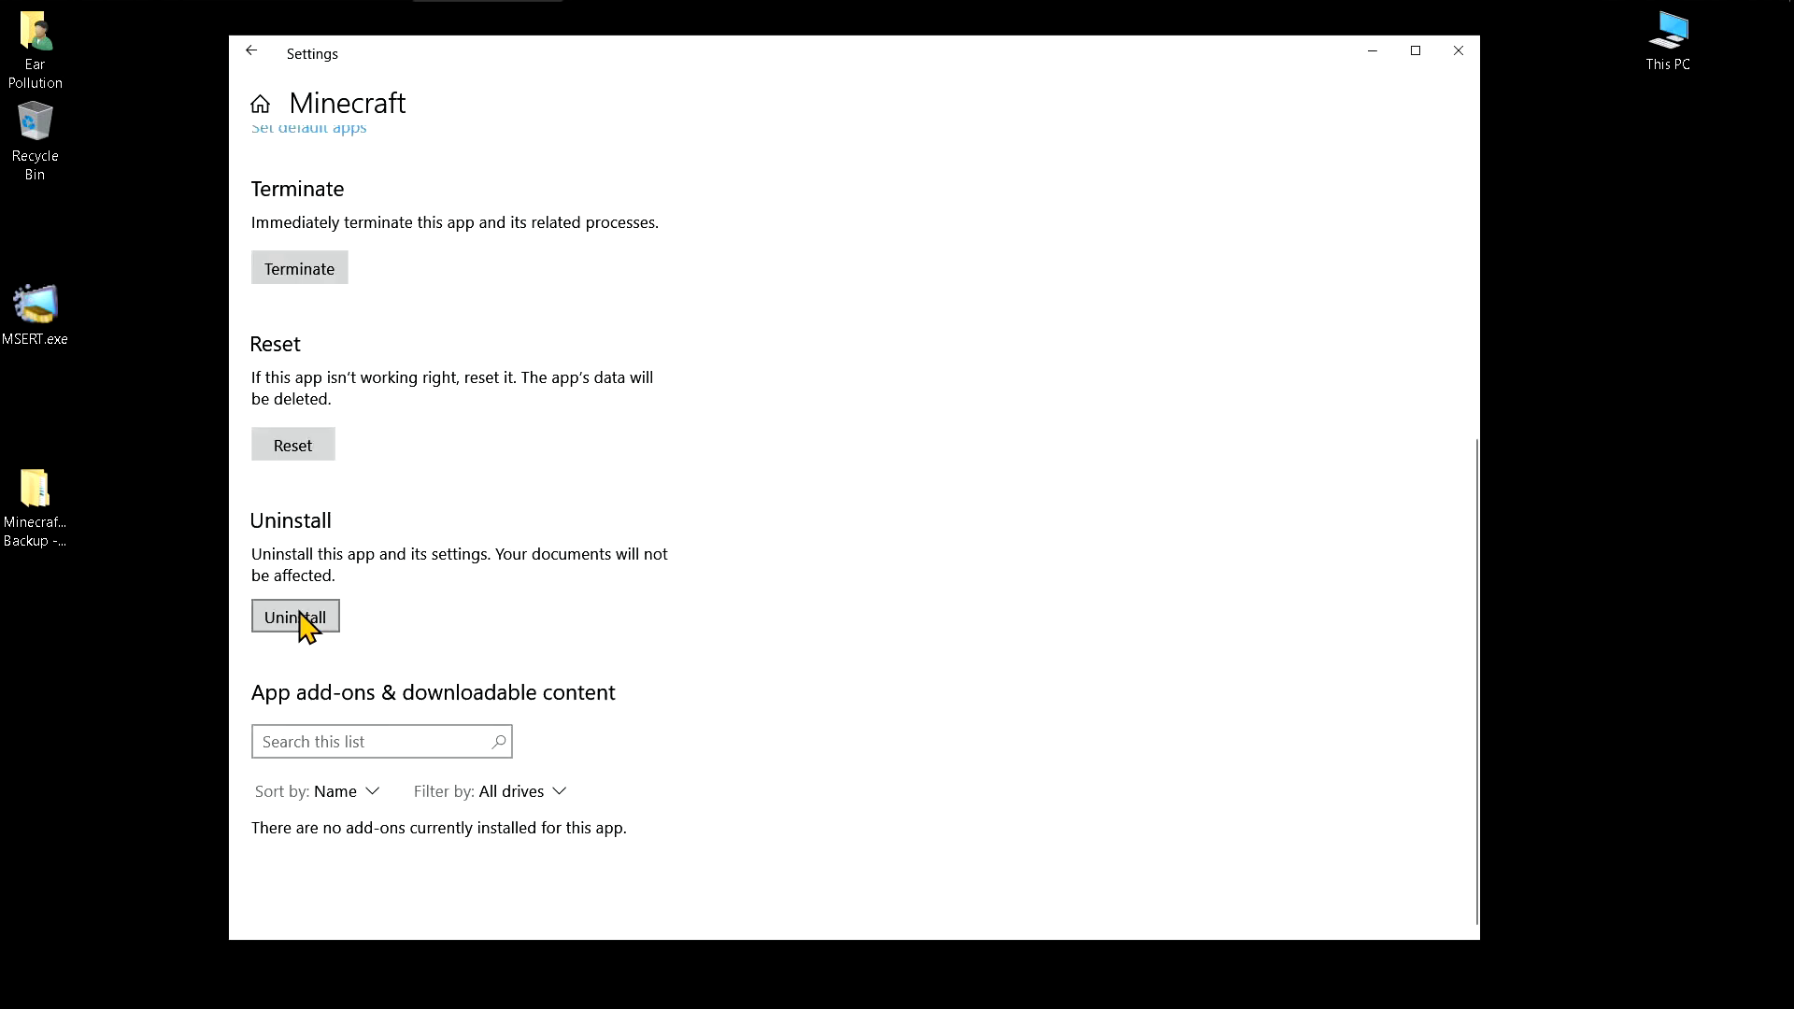
click(385, 822)
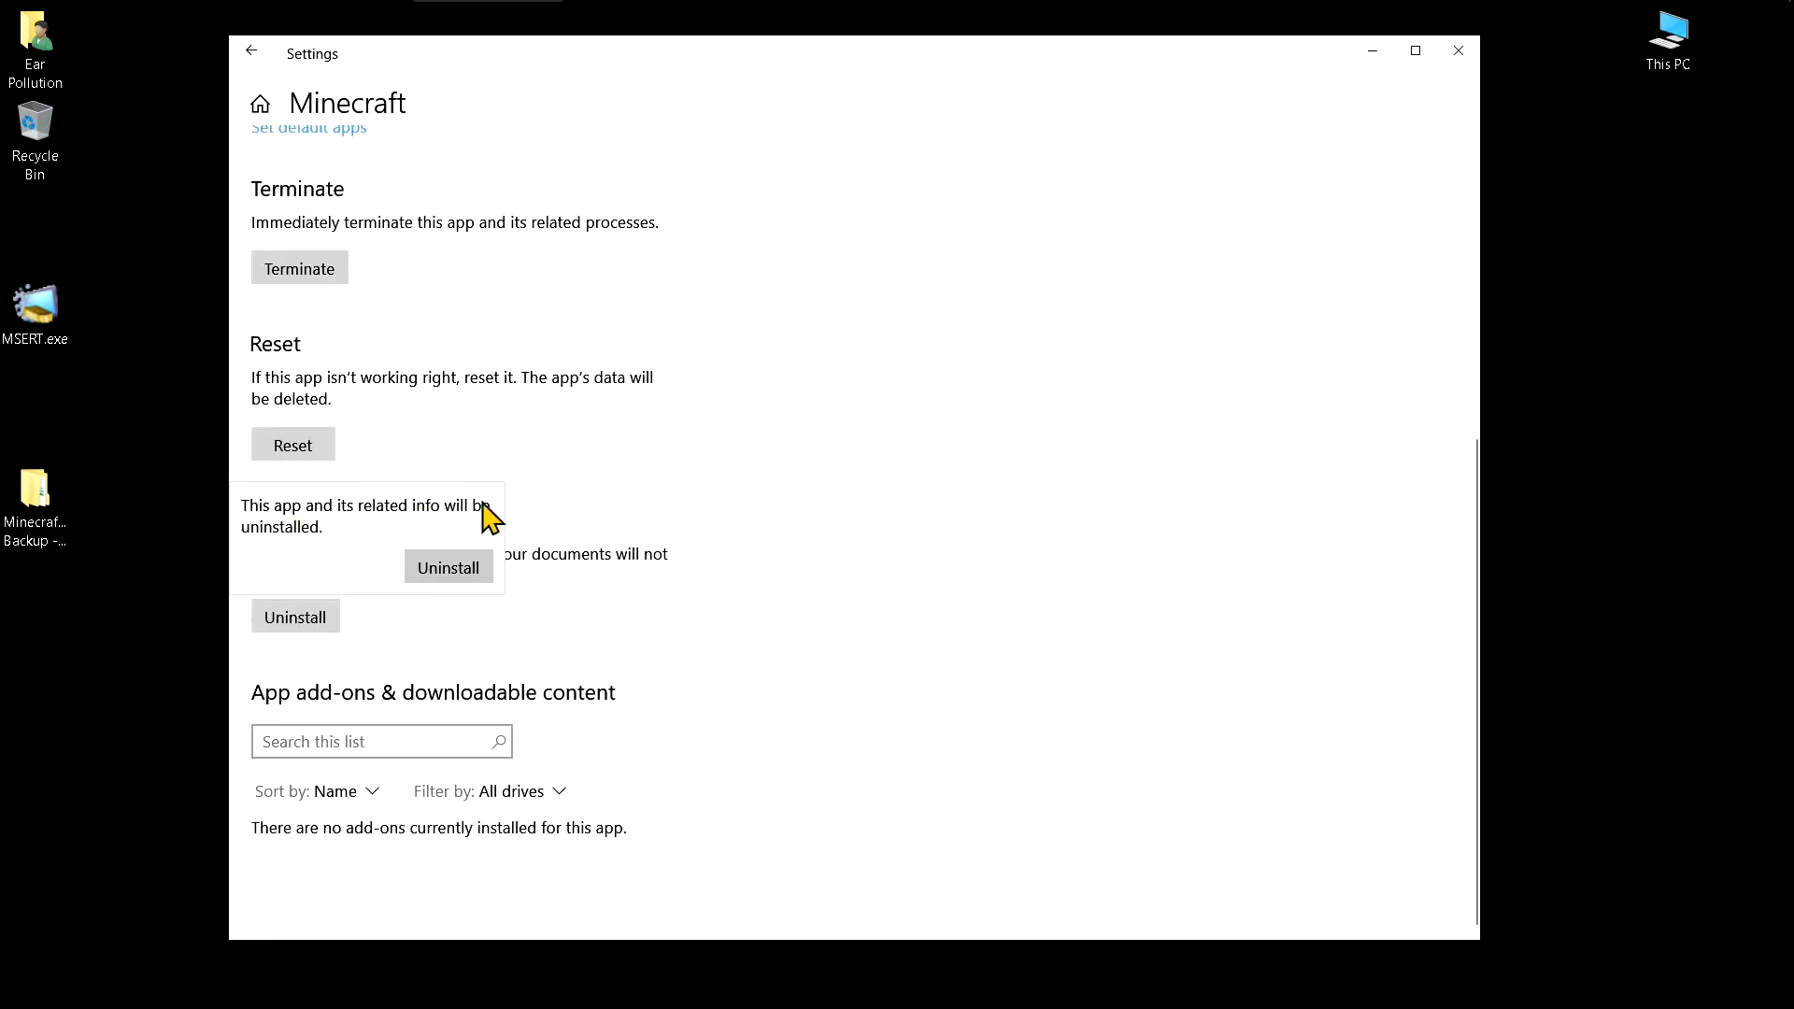
click(431, 568)
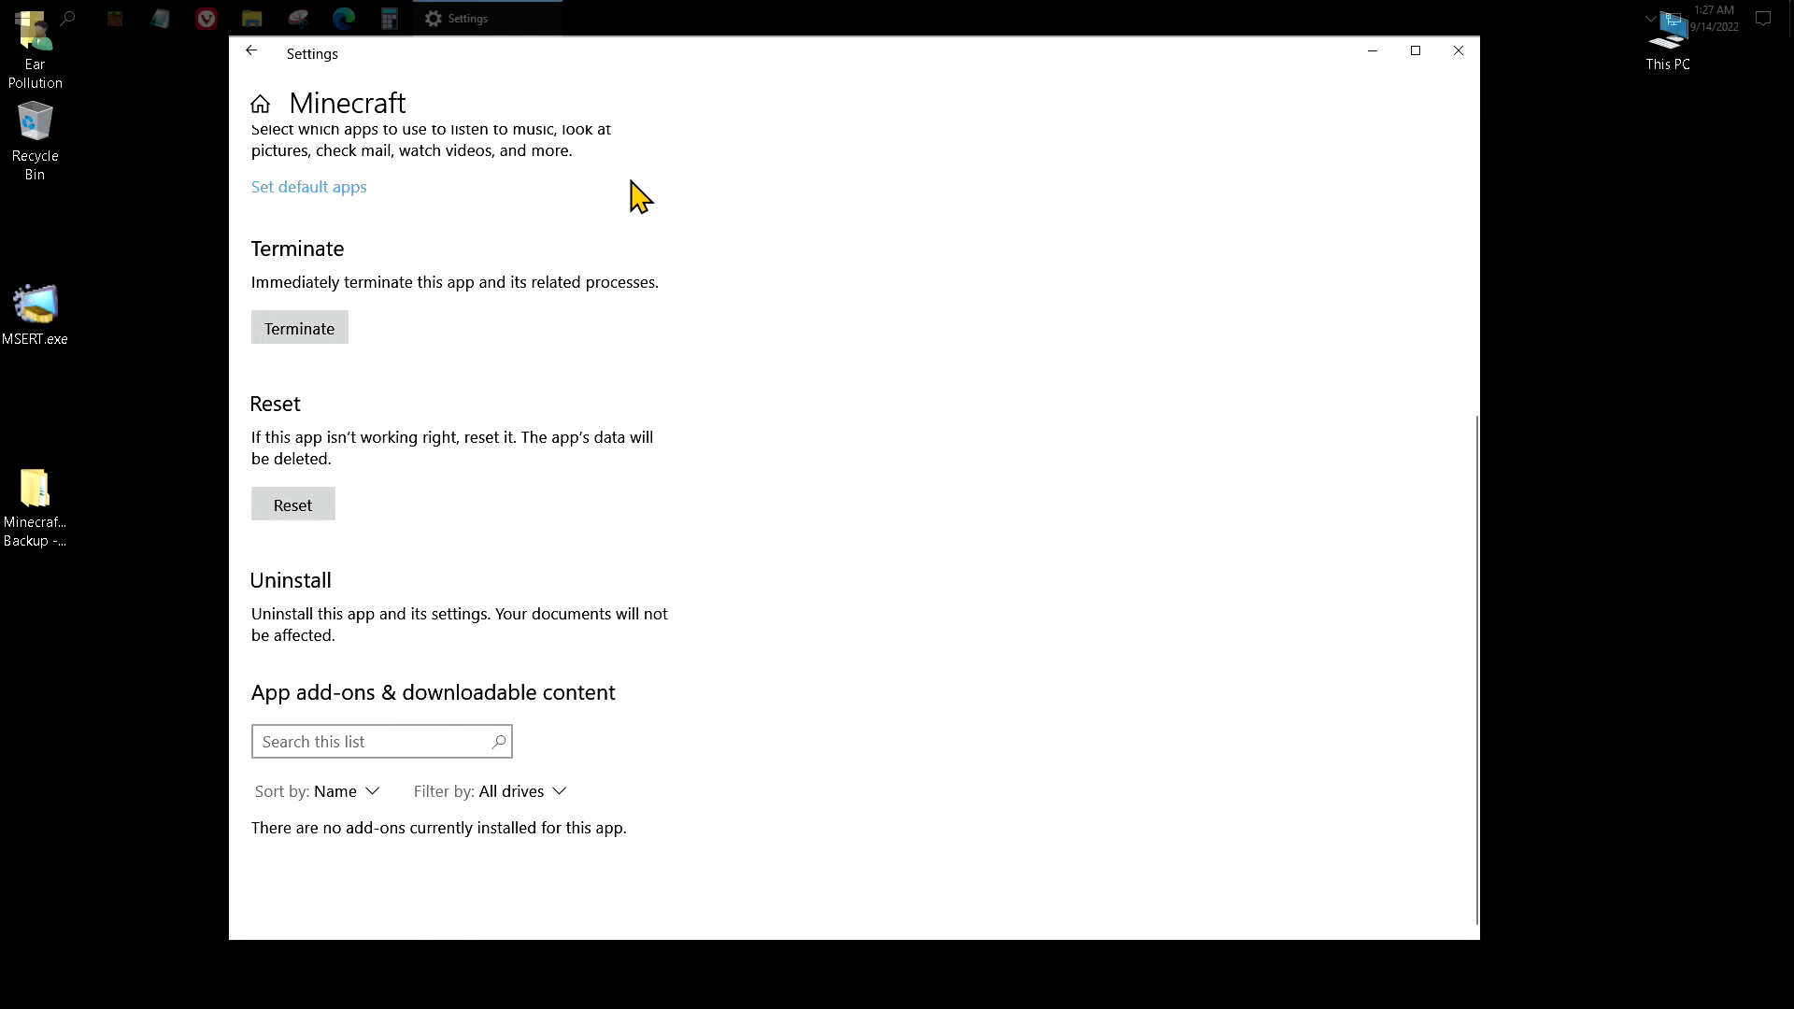
- Close Settings and launch Microsoft Store from the Start menu
click(1459, 52)
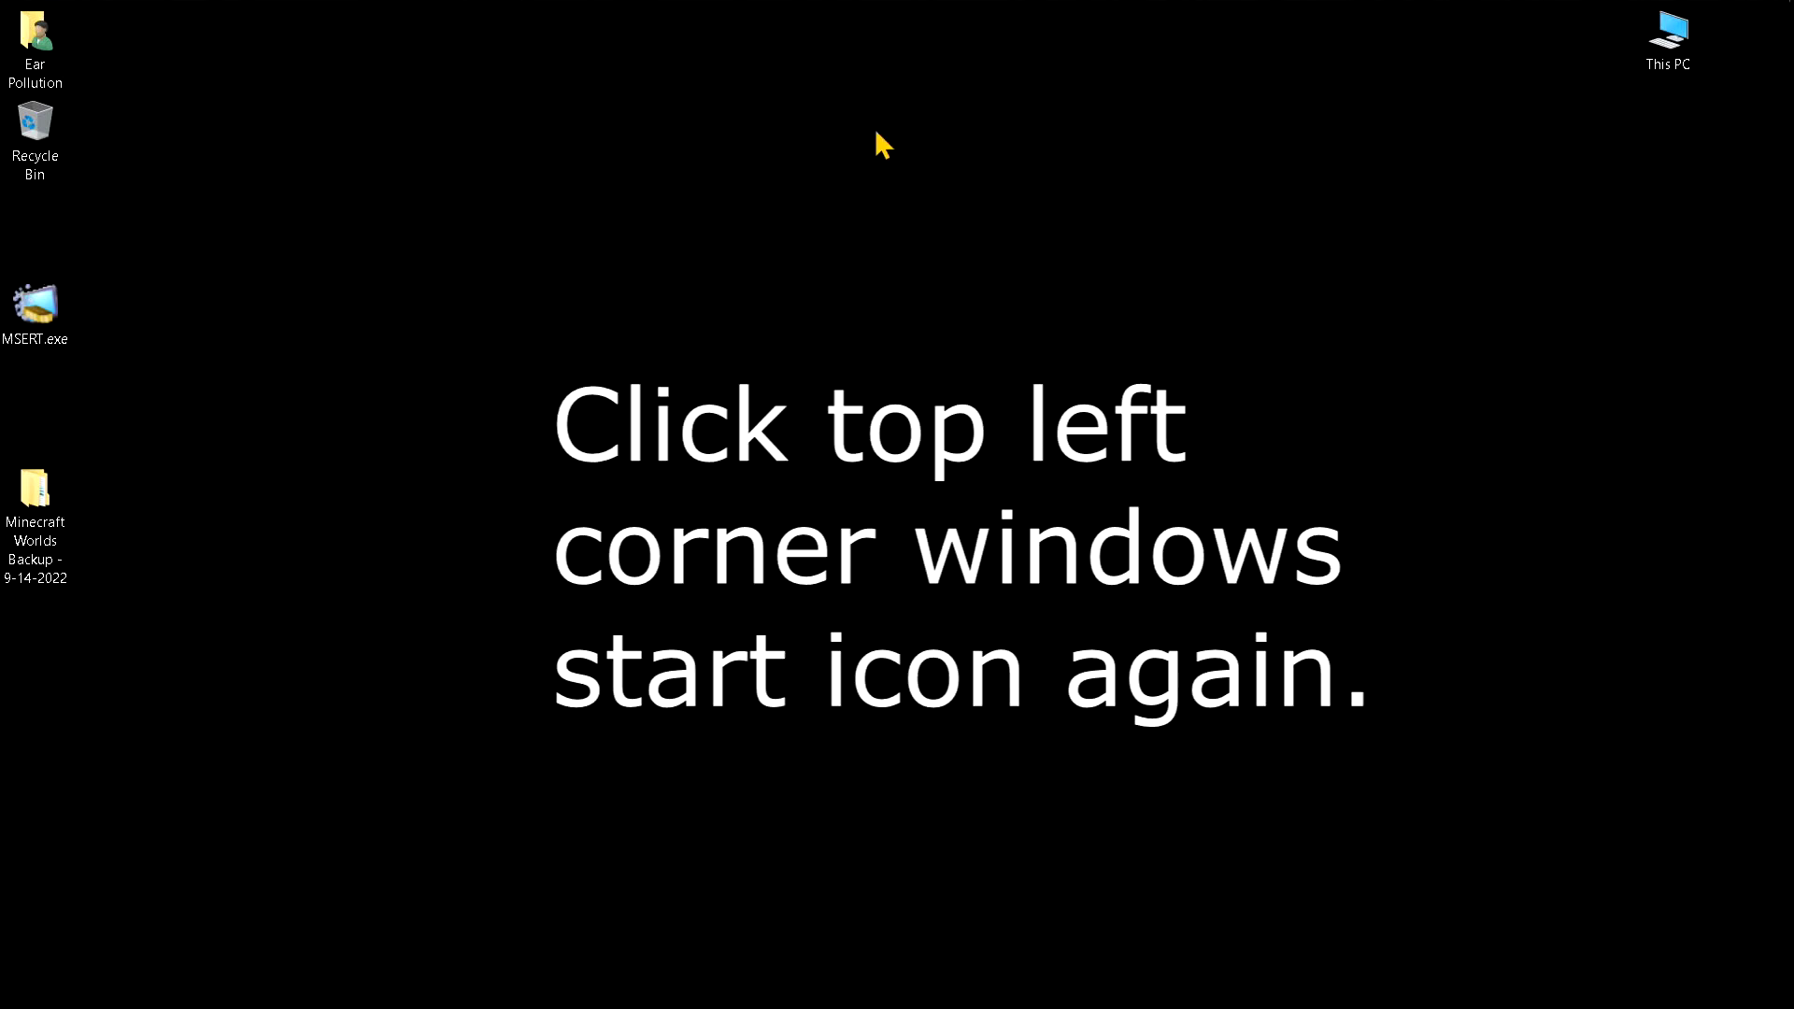
mouse_move(299, 10)
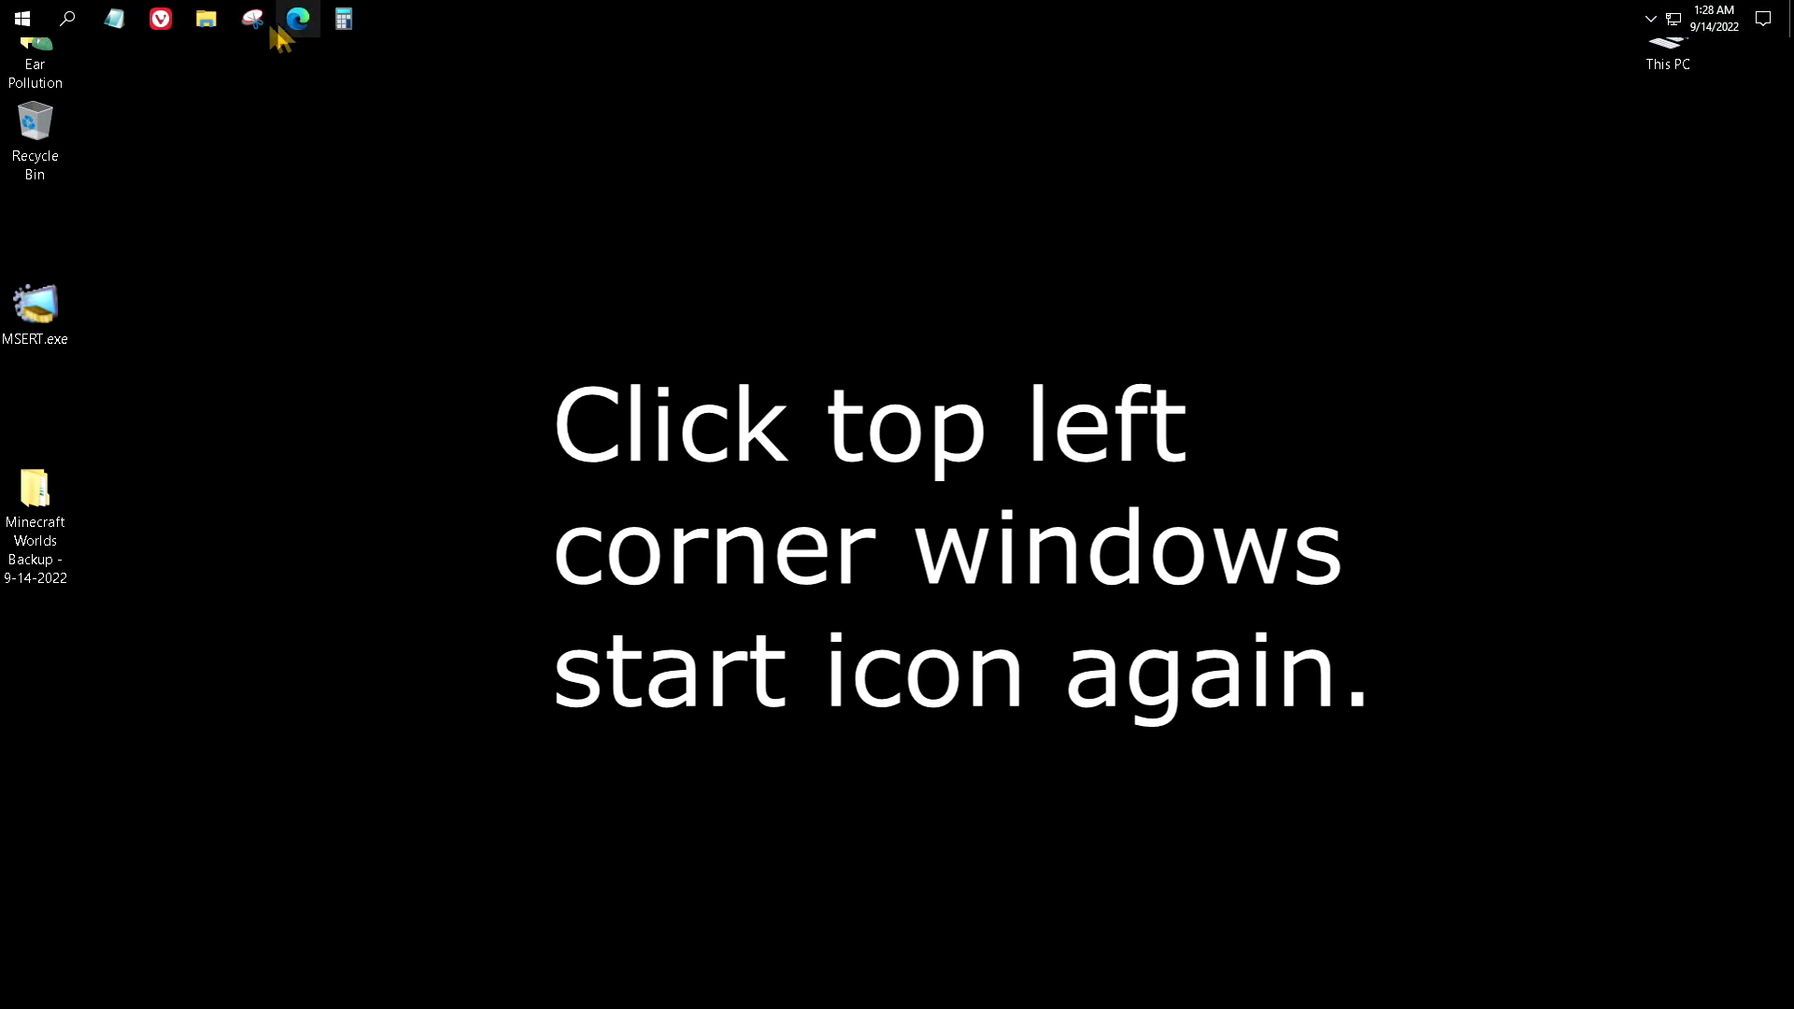
click(21, 21)
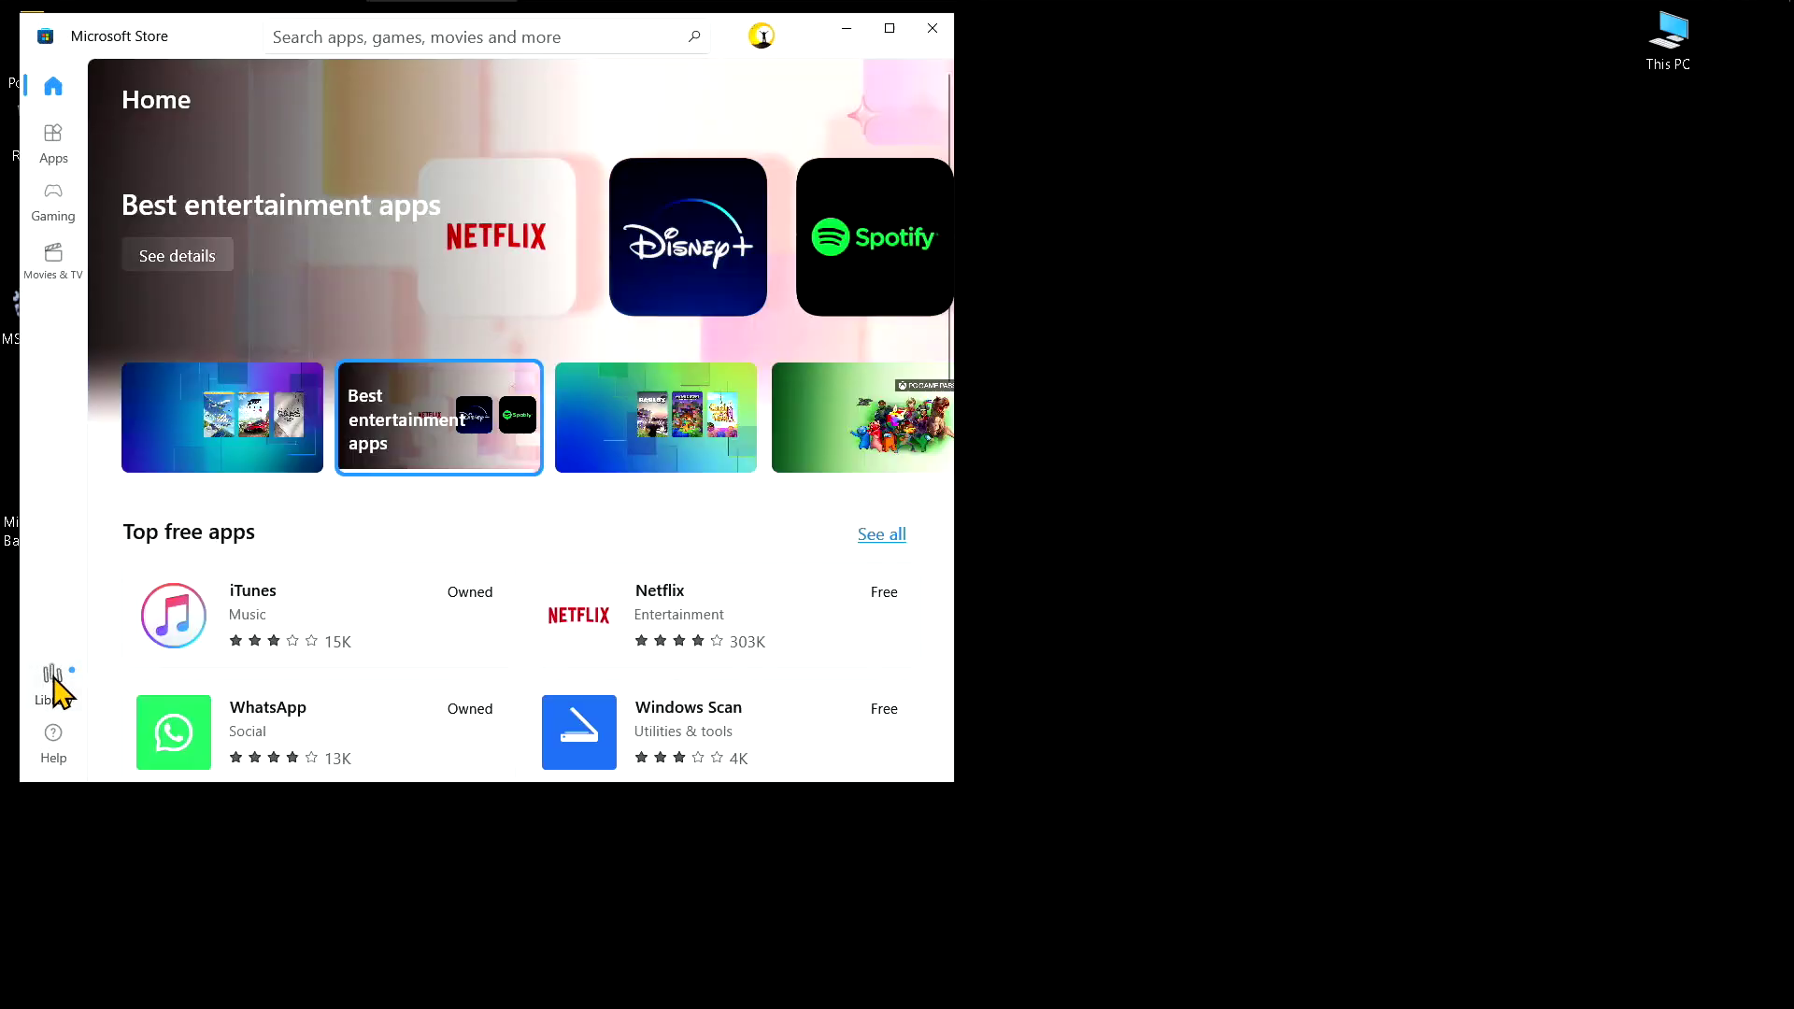
- Start re-downloading Minecraft for Windows from the Store Library, then close the Store
click(53, 687)
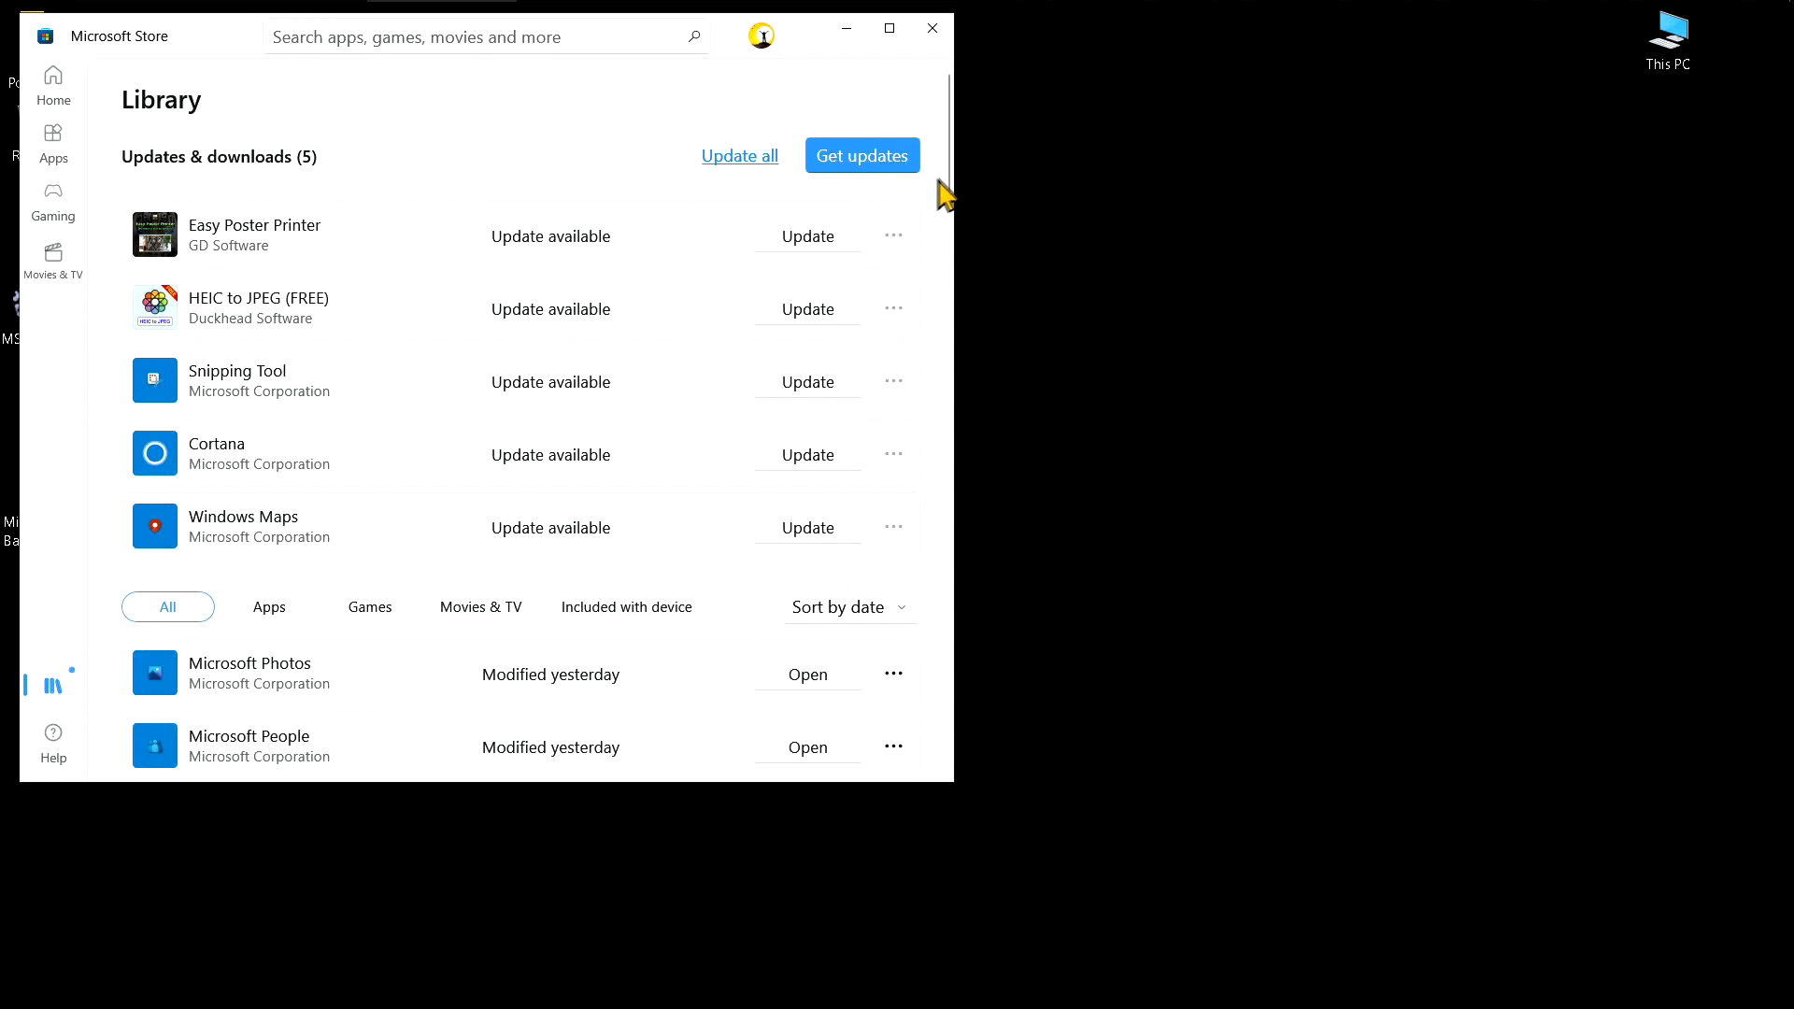
drag(949, 155, 967, 745)
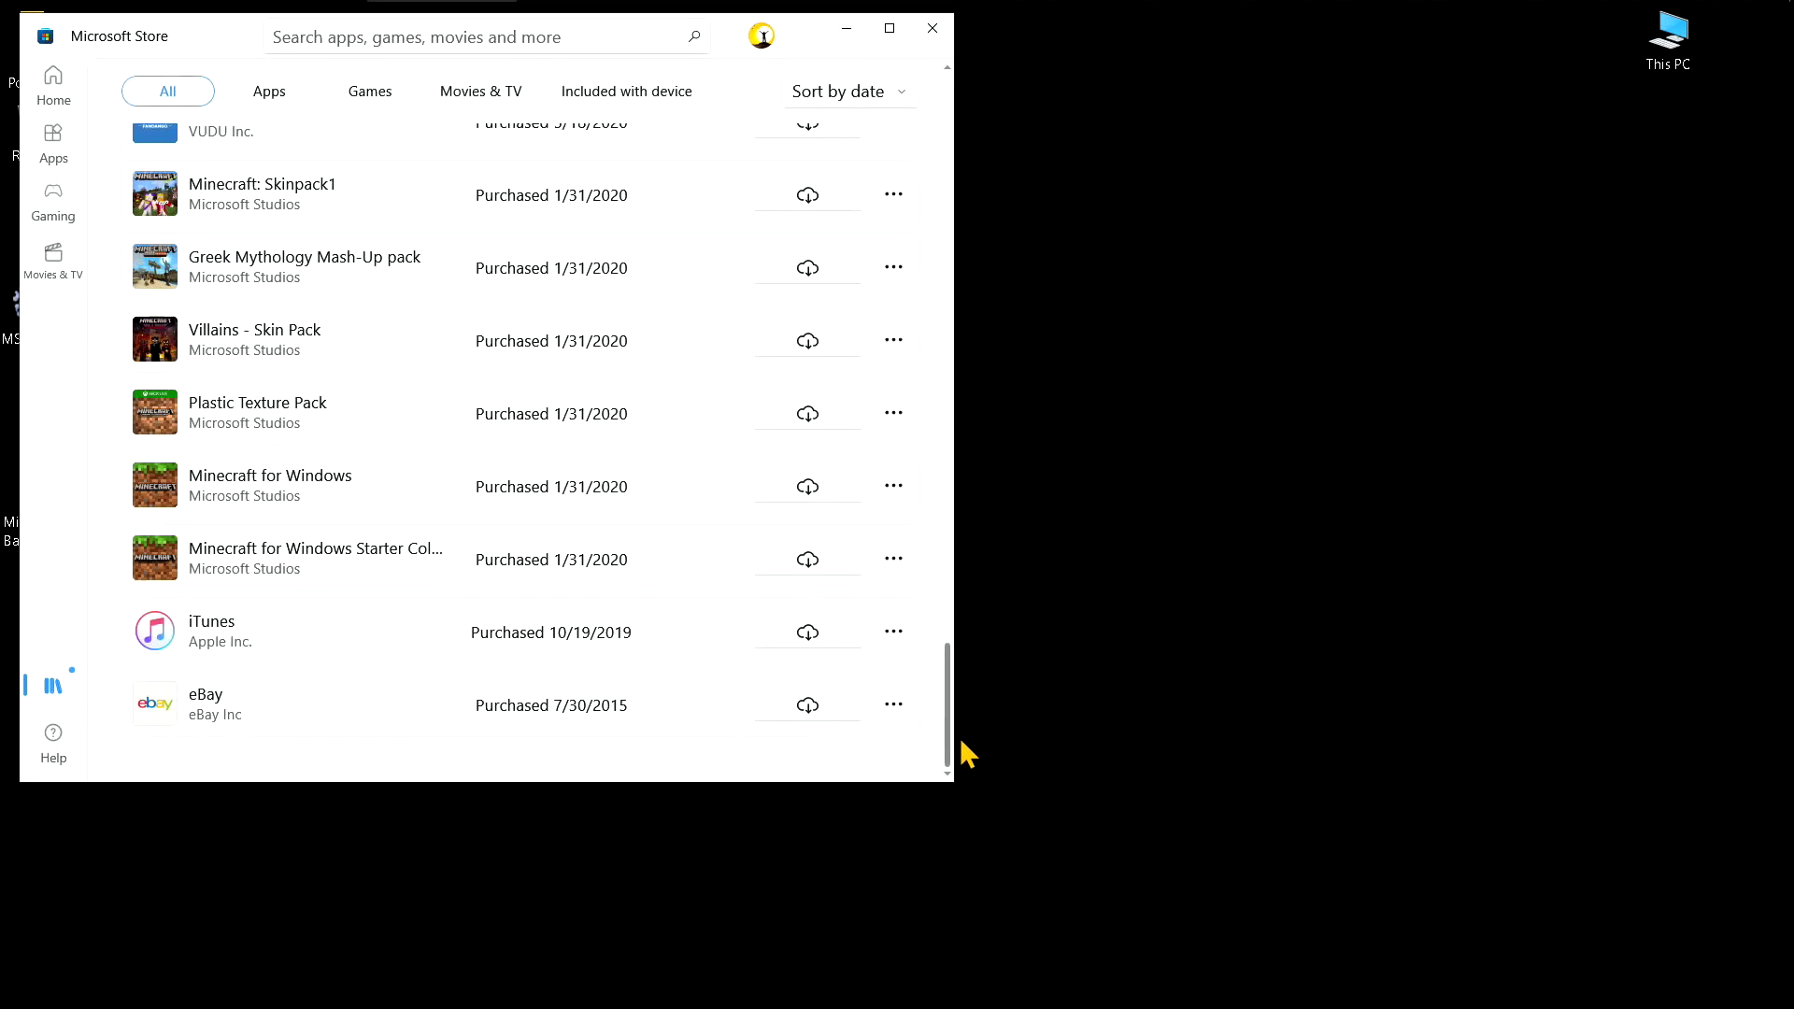
key(super+Up)
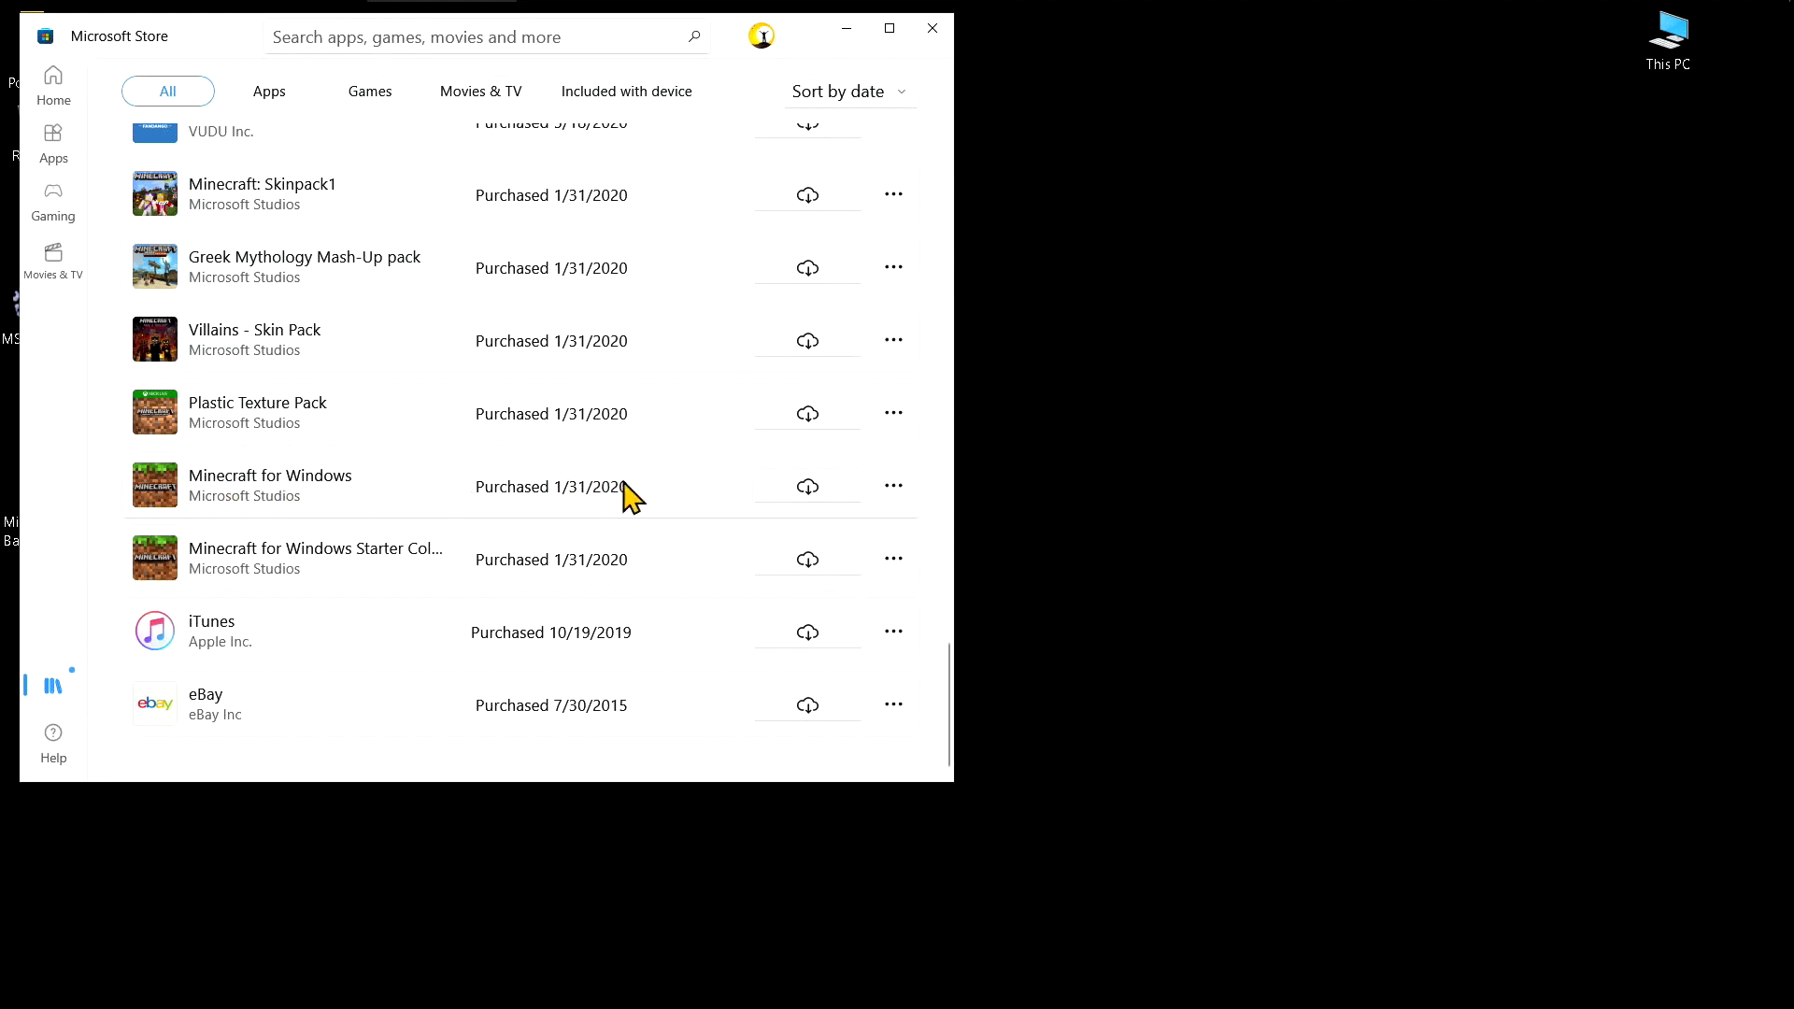
click(807, 492)
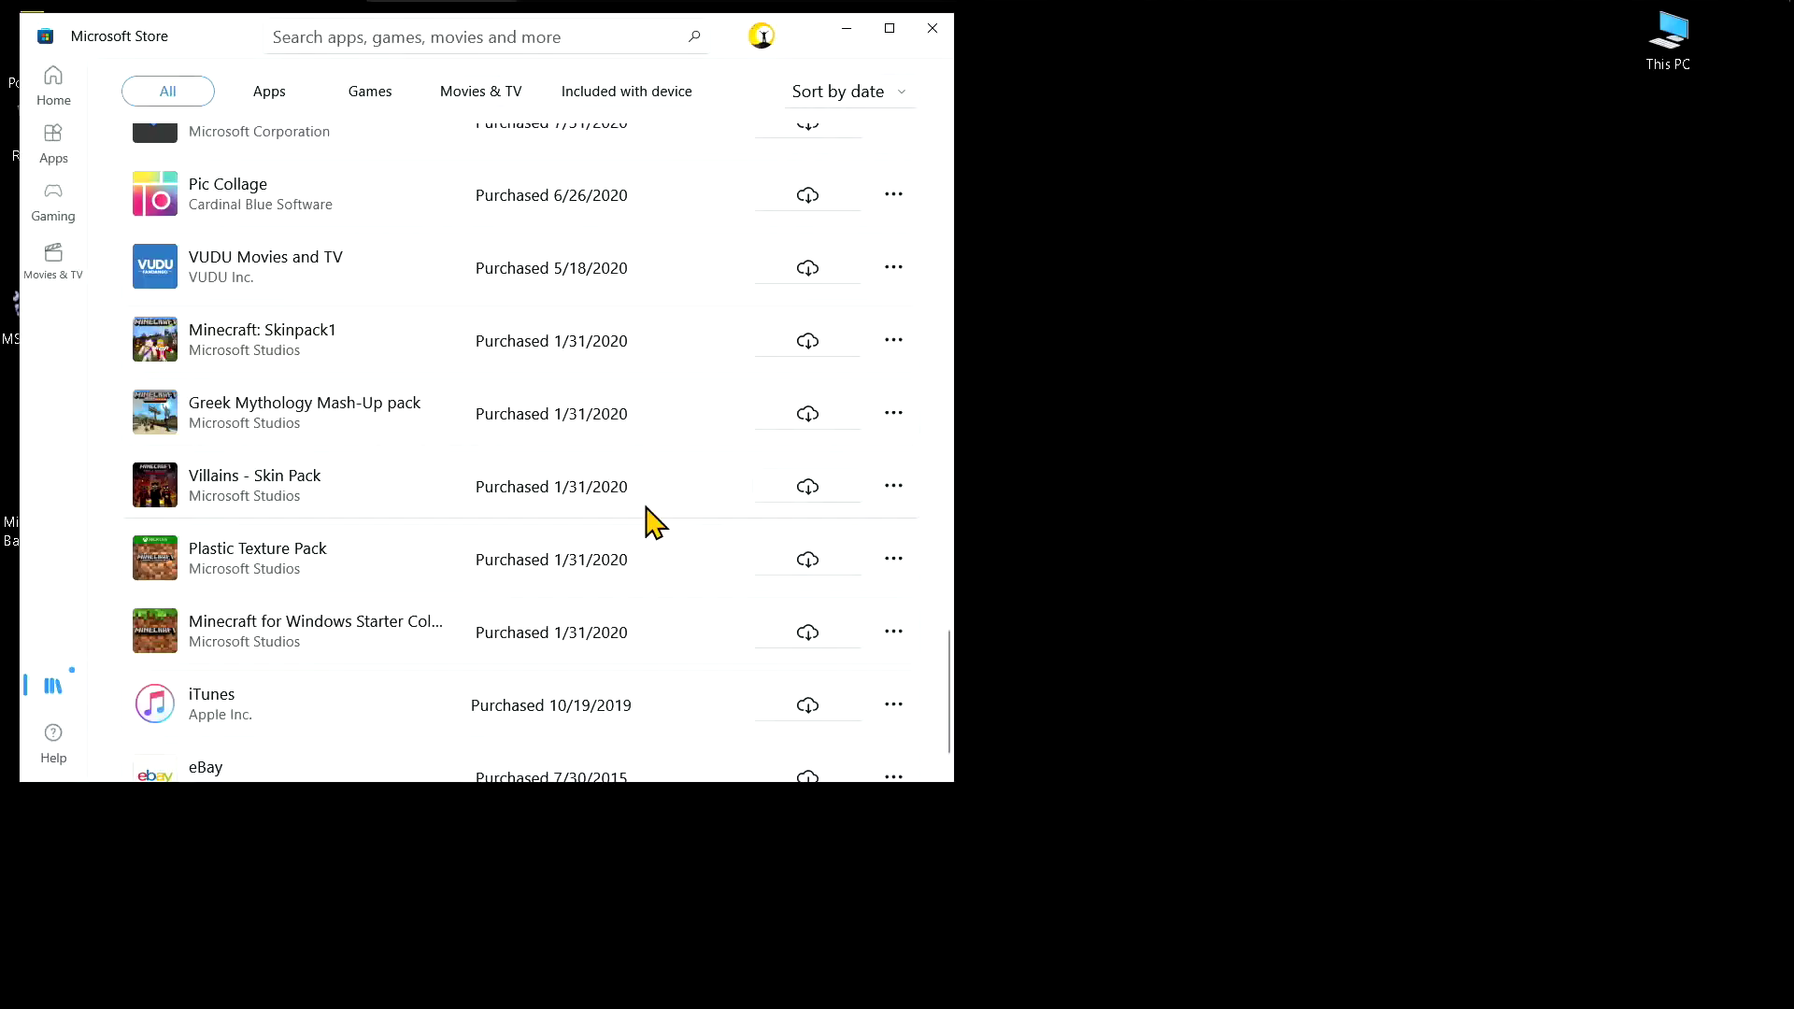
click(932, 29)
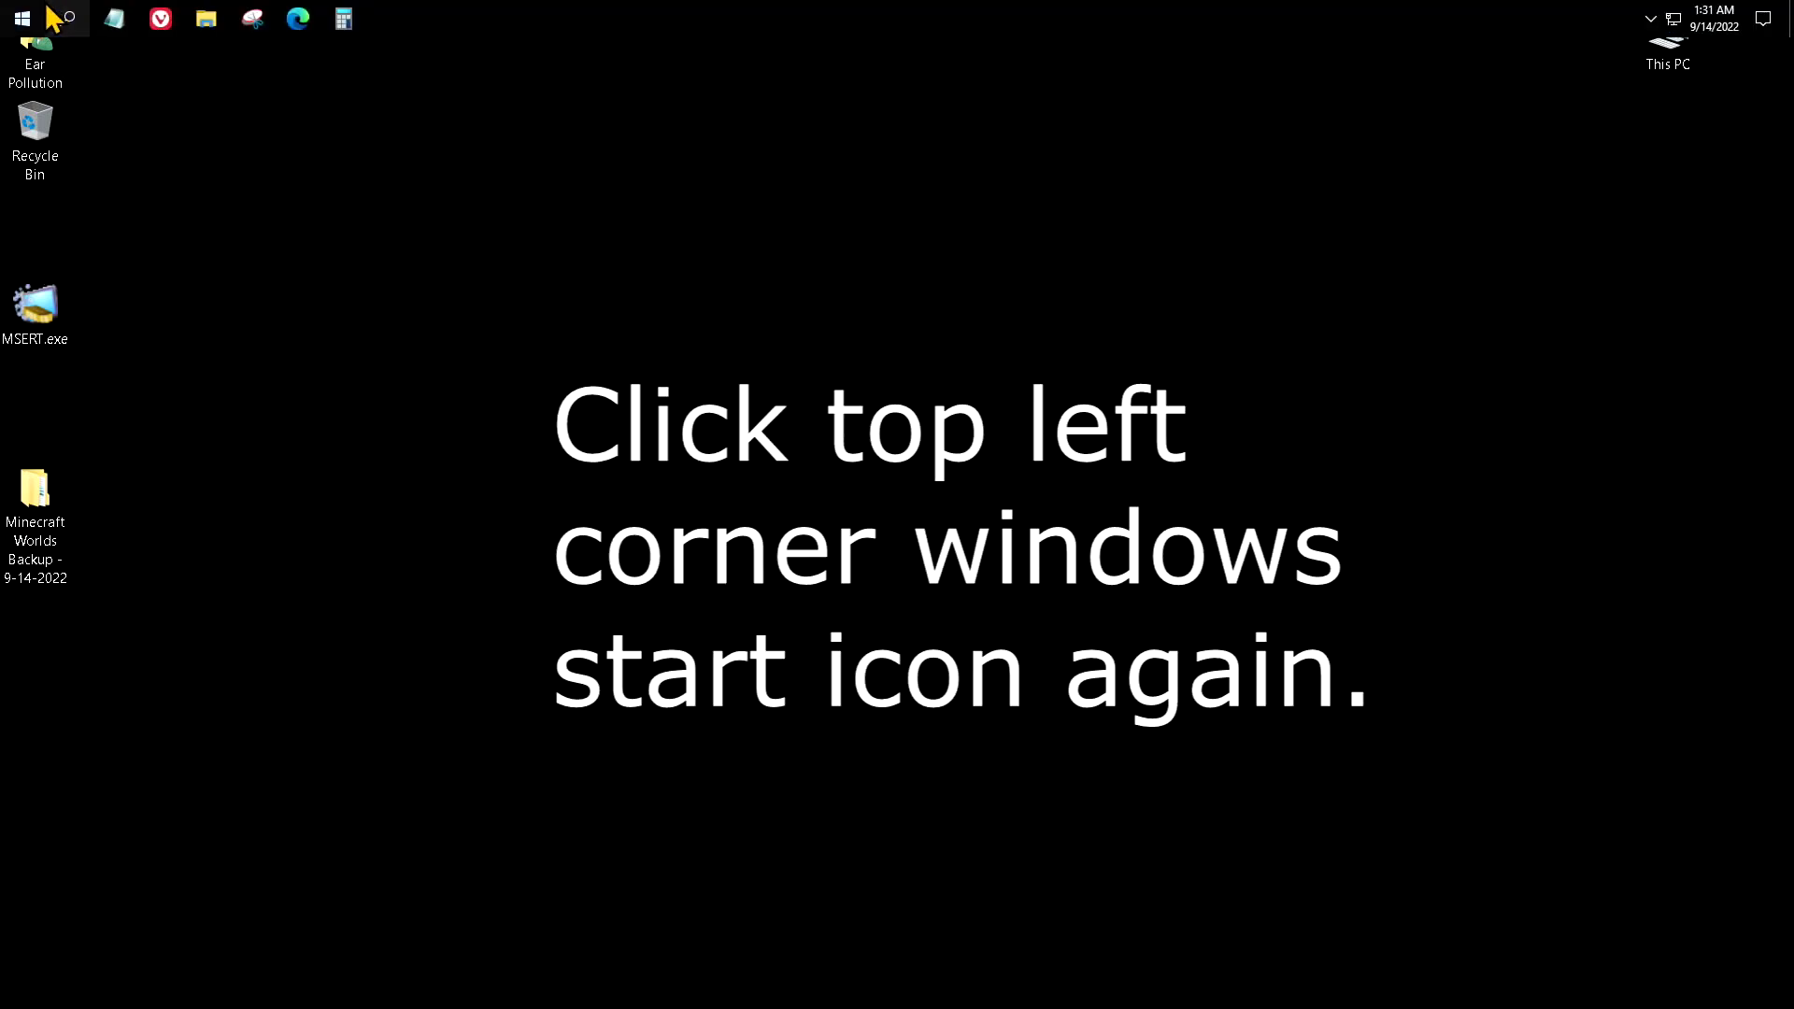
- Pin Minecraft to Start from the Start menu's app list
click(30, 21)
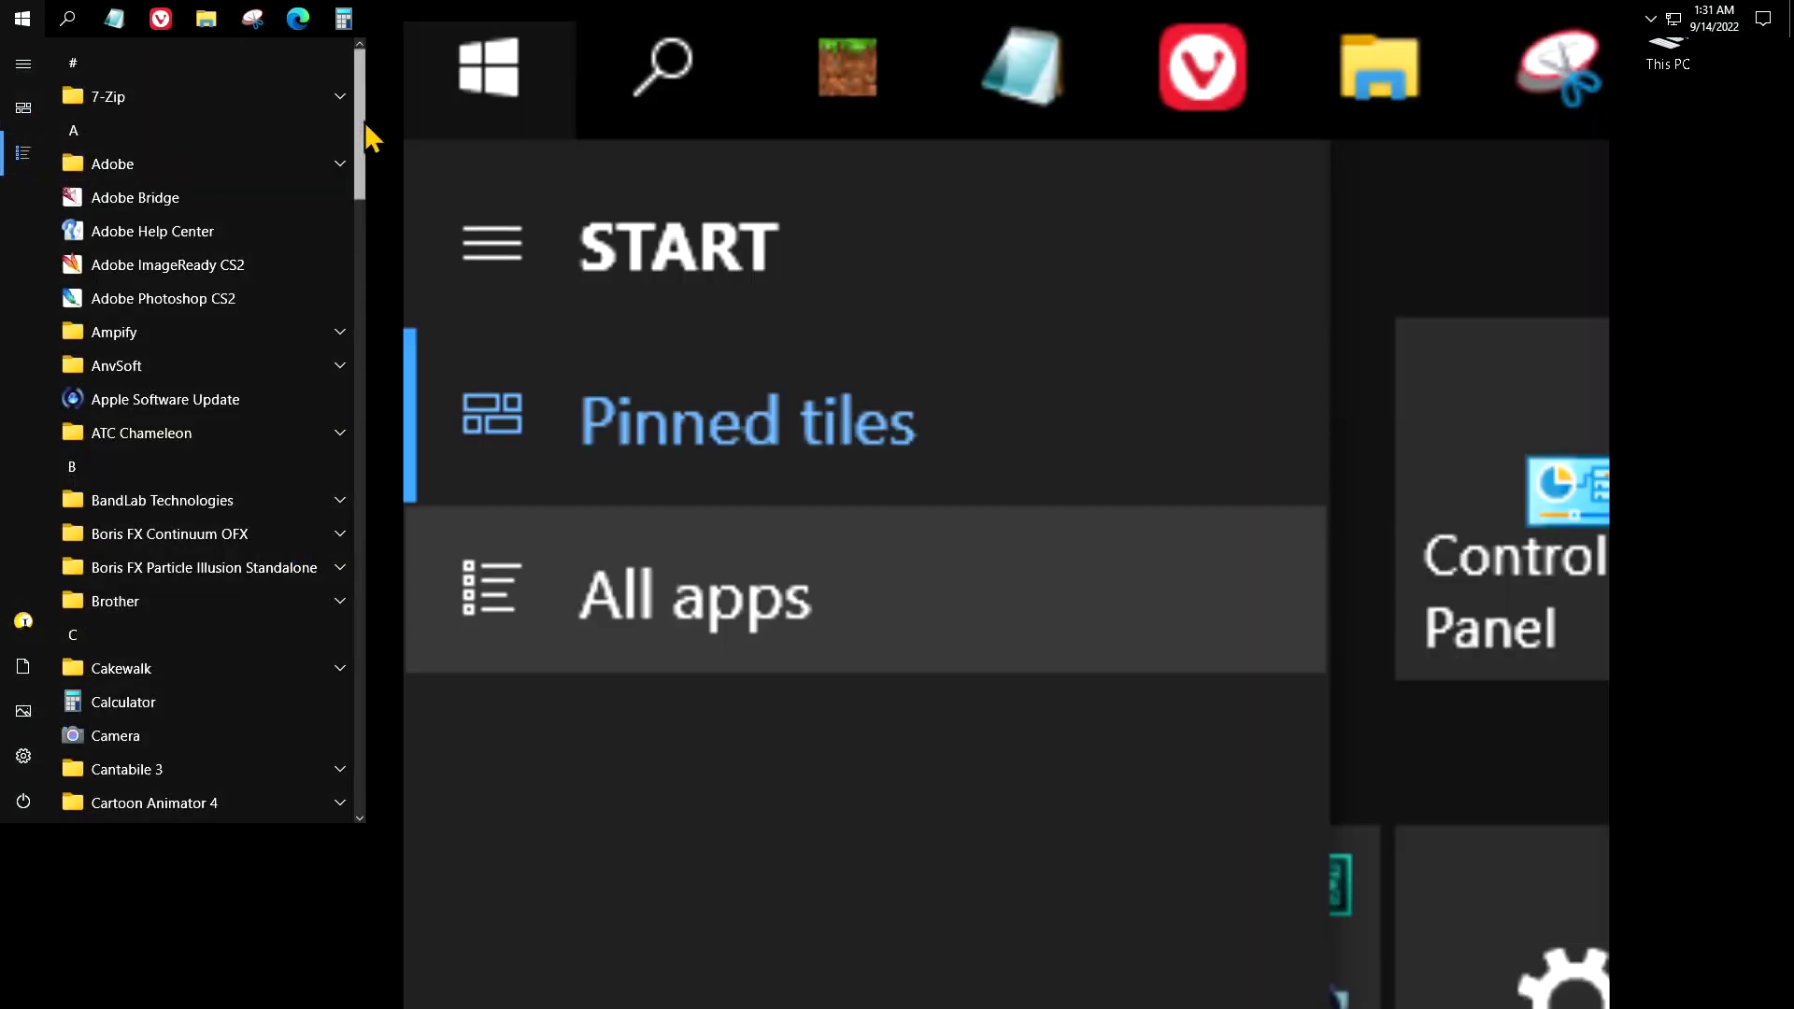
drag(367, 126, 374, 535)
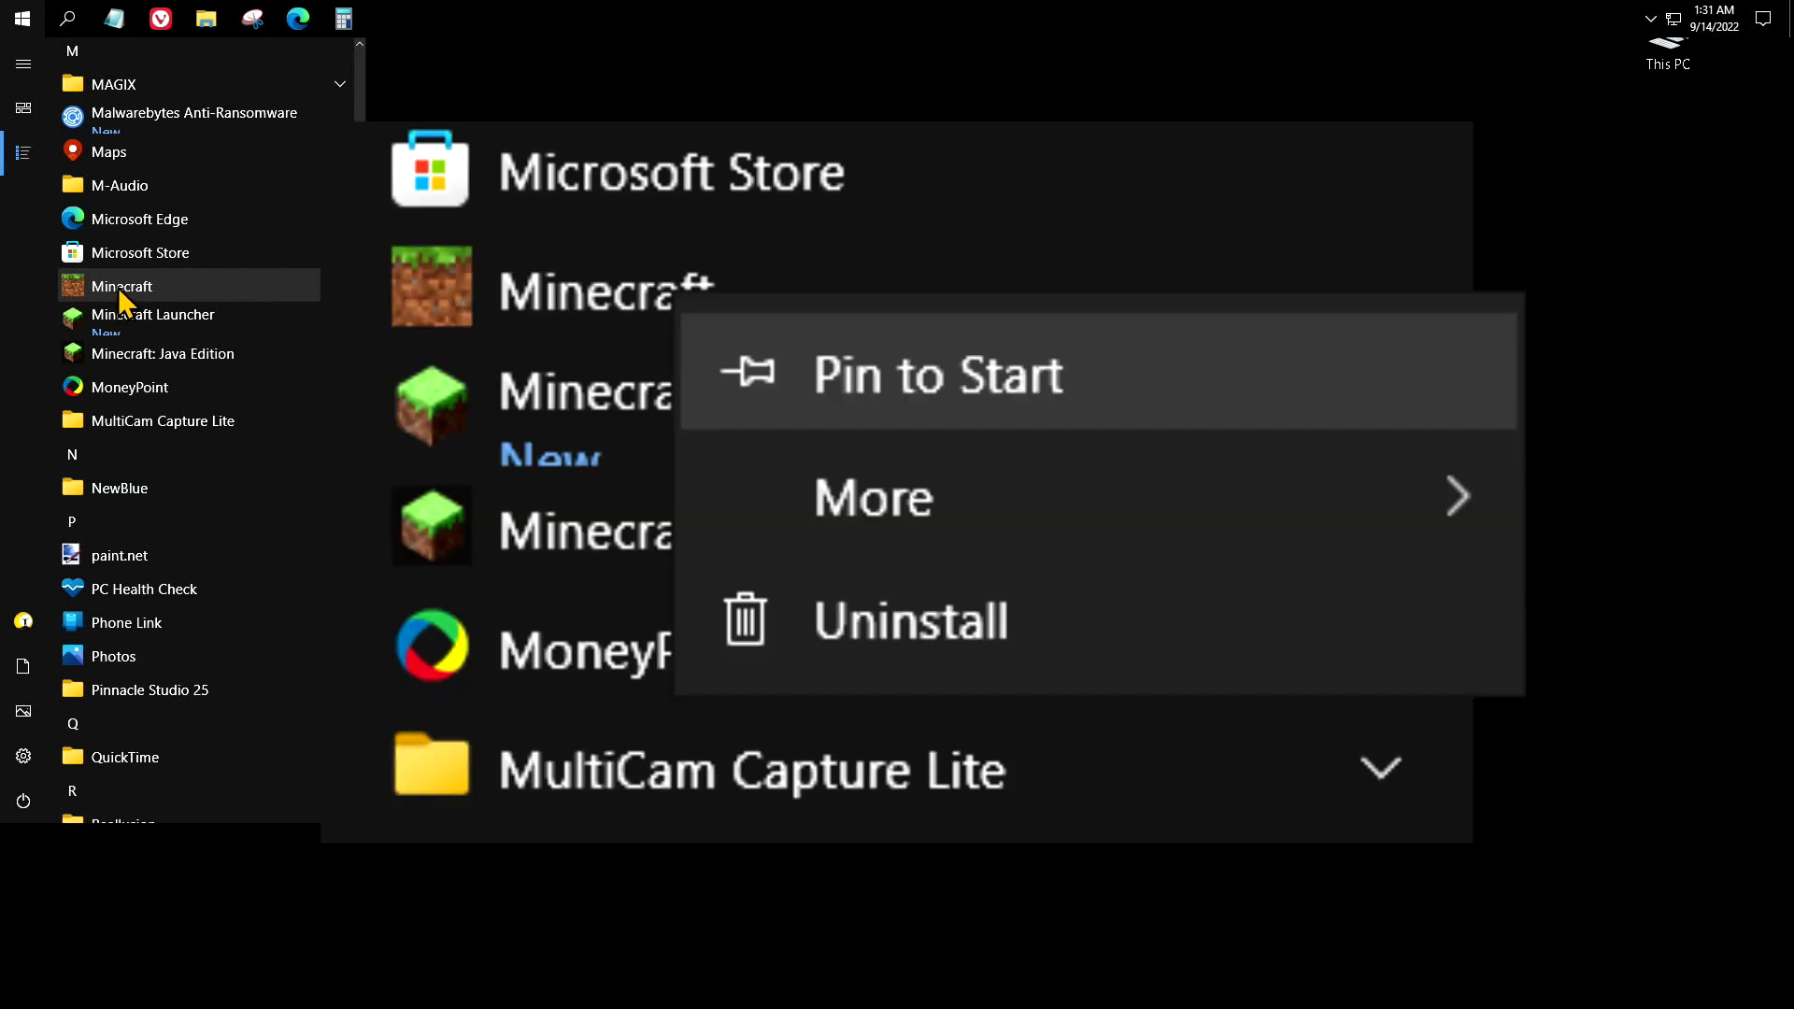
right_click(120, 293)
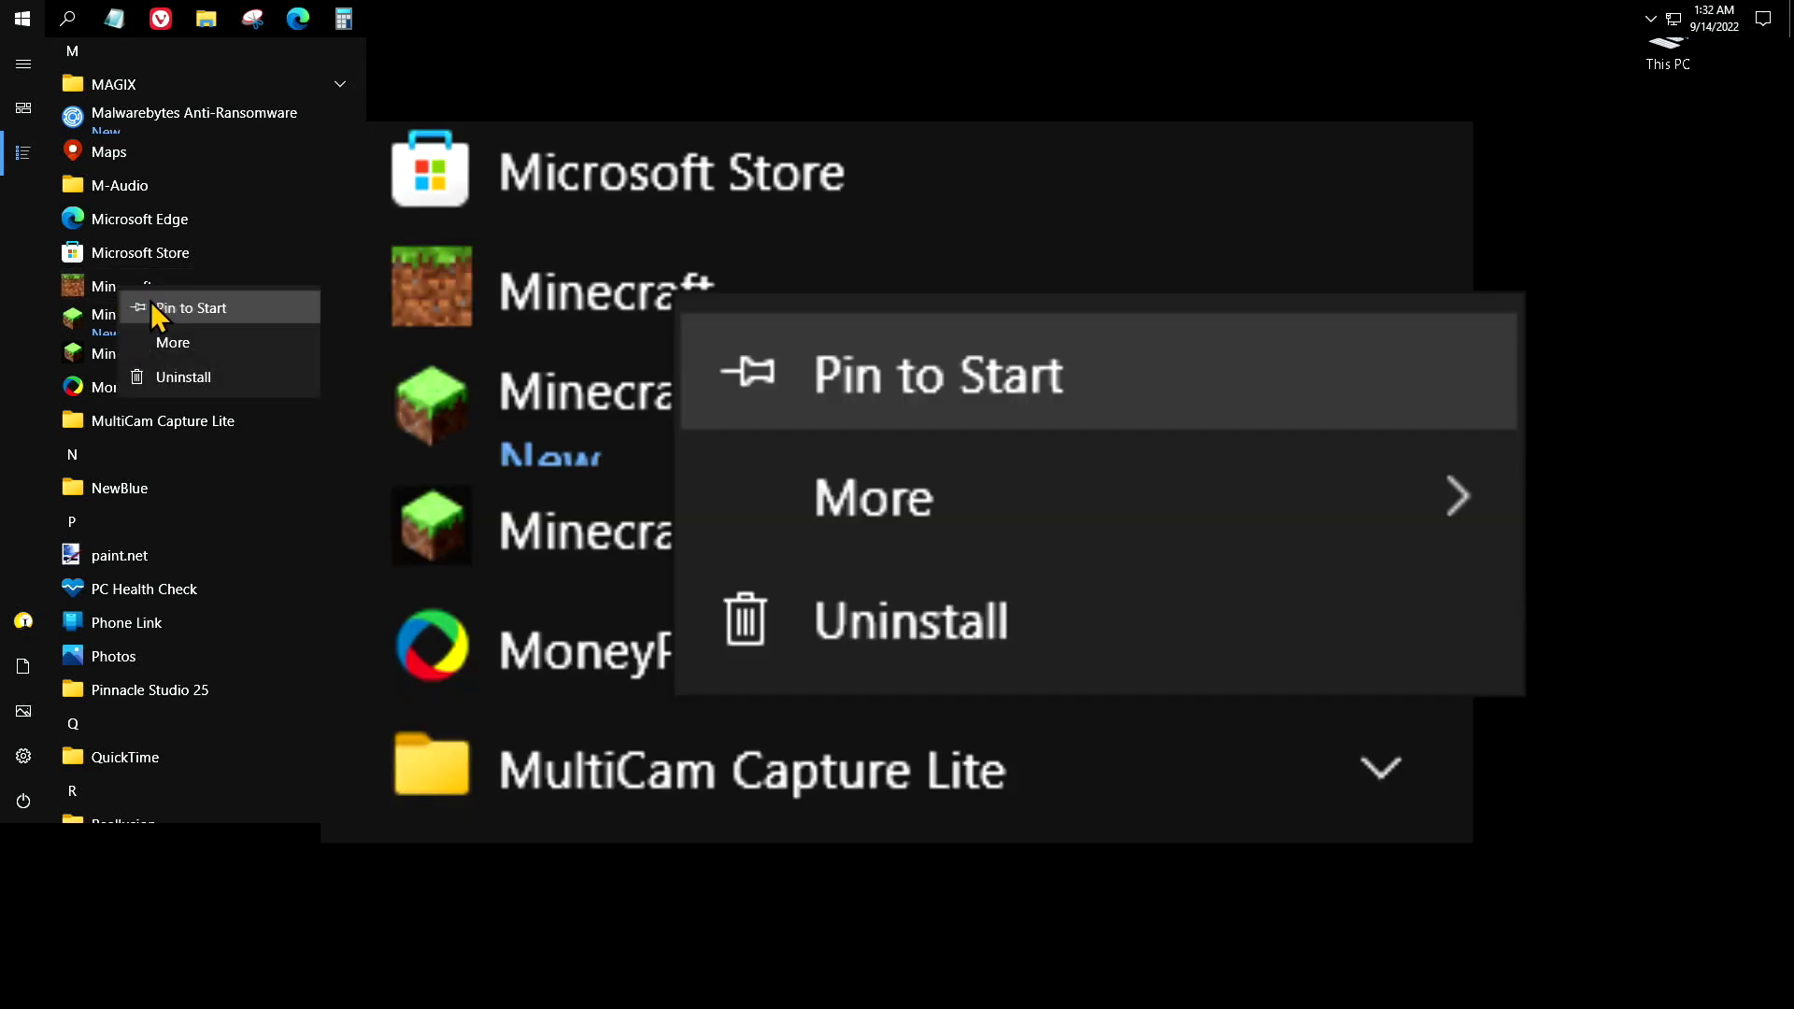
click(151, 309)
- Pin Minecraft to the taskbar and drag its taskbar icon further left
right_click(131, 289)
mouse_move(215, 339)
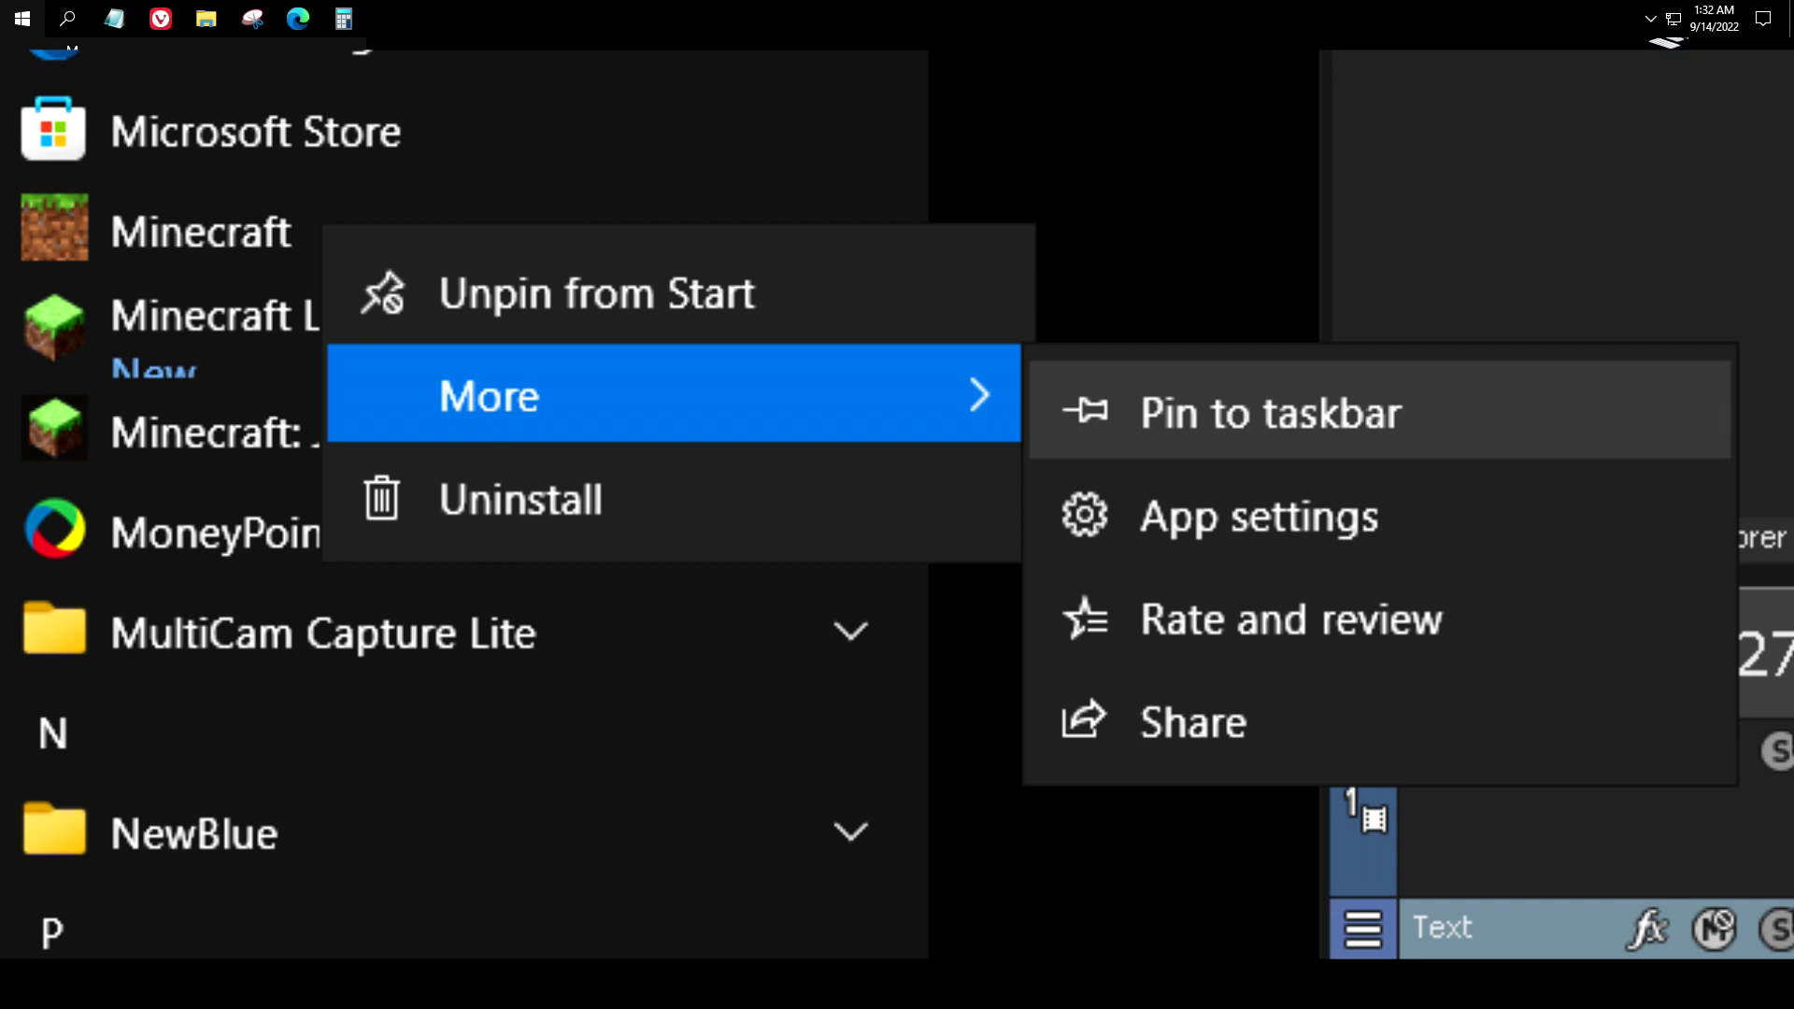
click(439, 343)
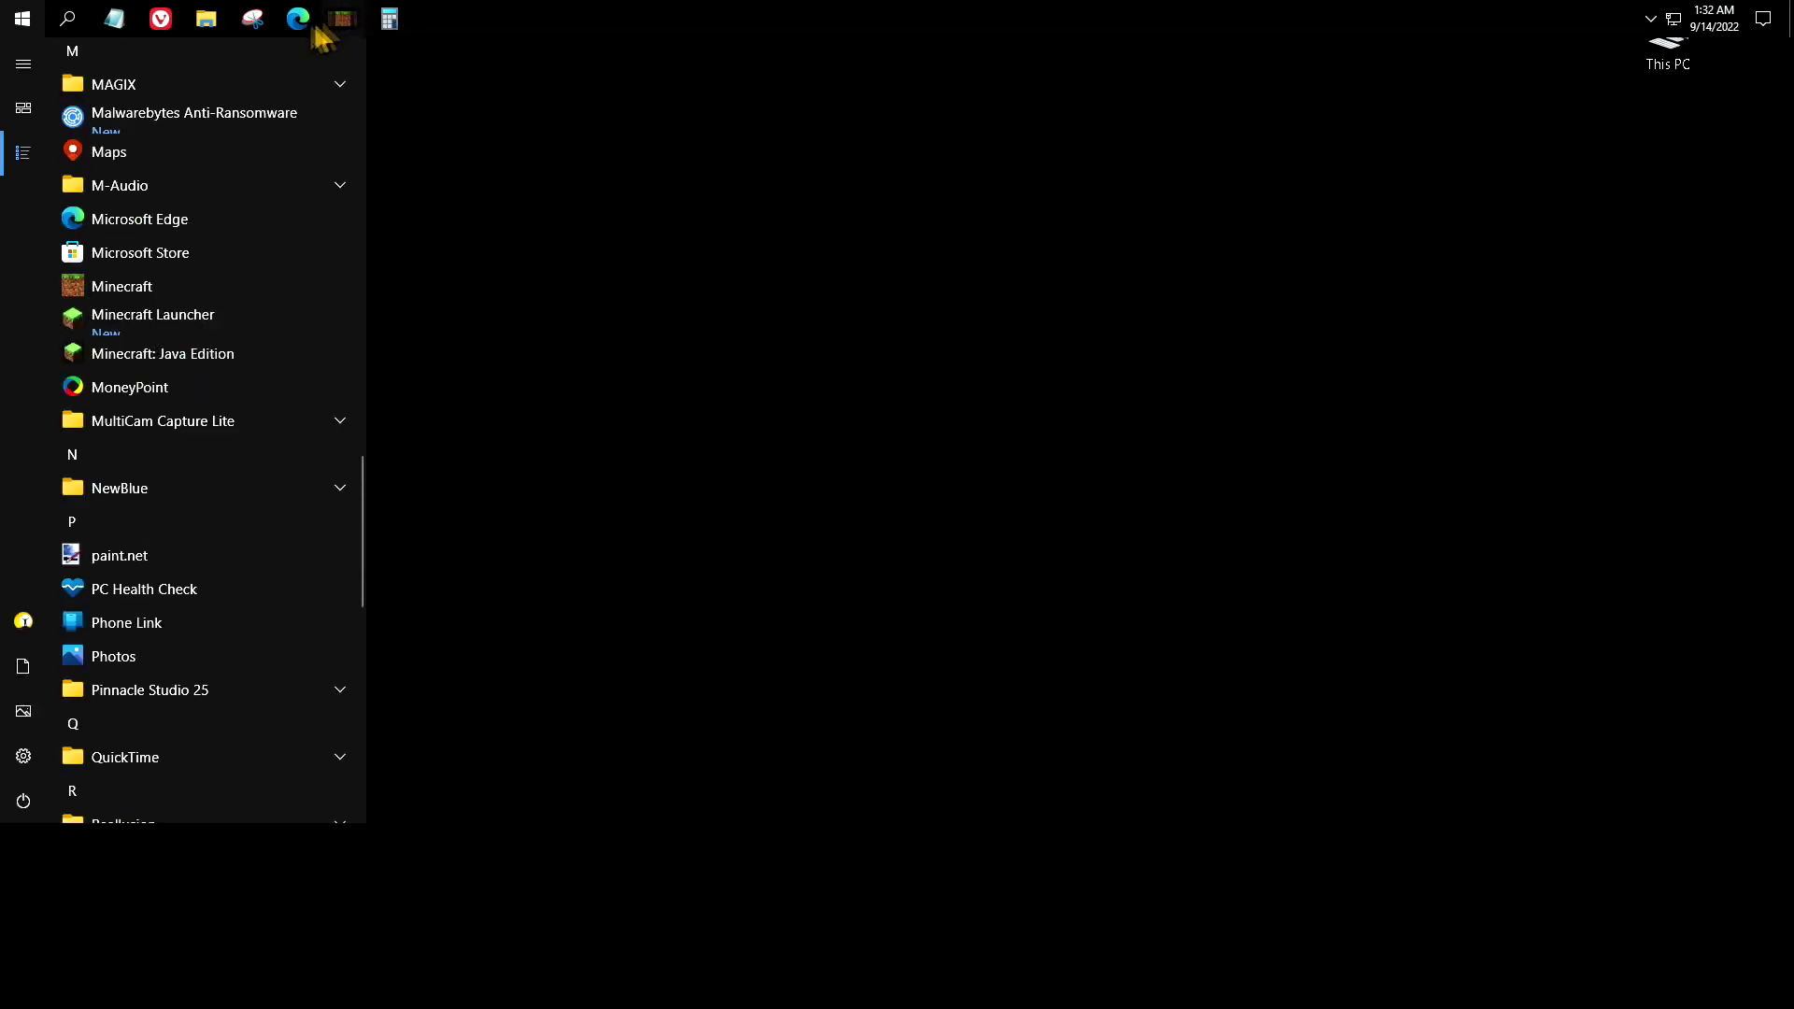
drag(314, 26, 132, 28)
- Close the Start menu and browse in File Explorer to the AppData Local folder
click(538, 207)
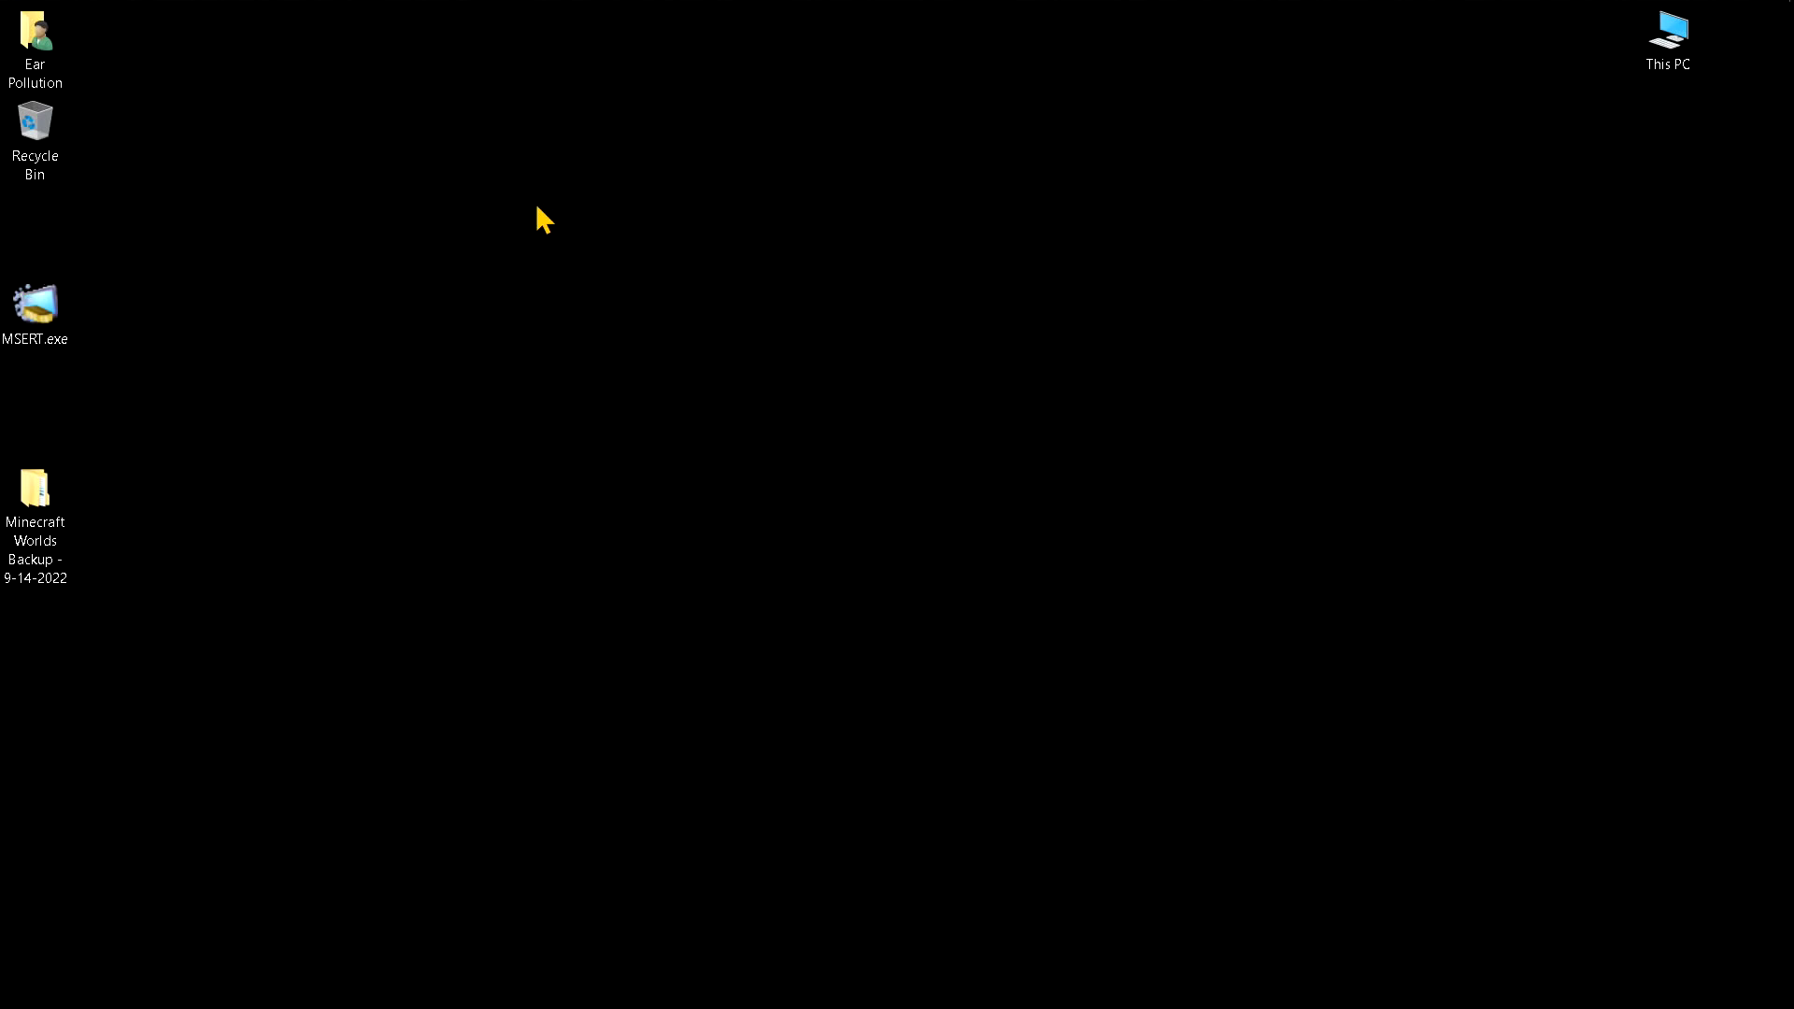
mouse_move(103, 31)
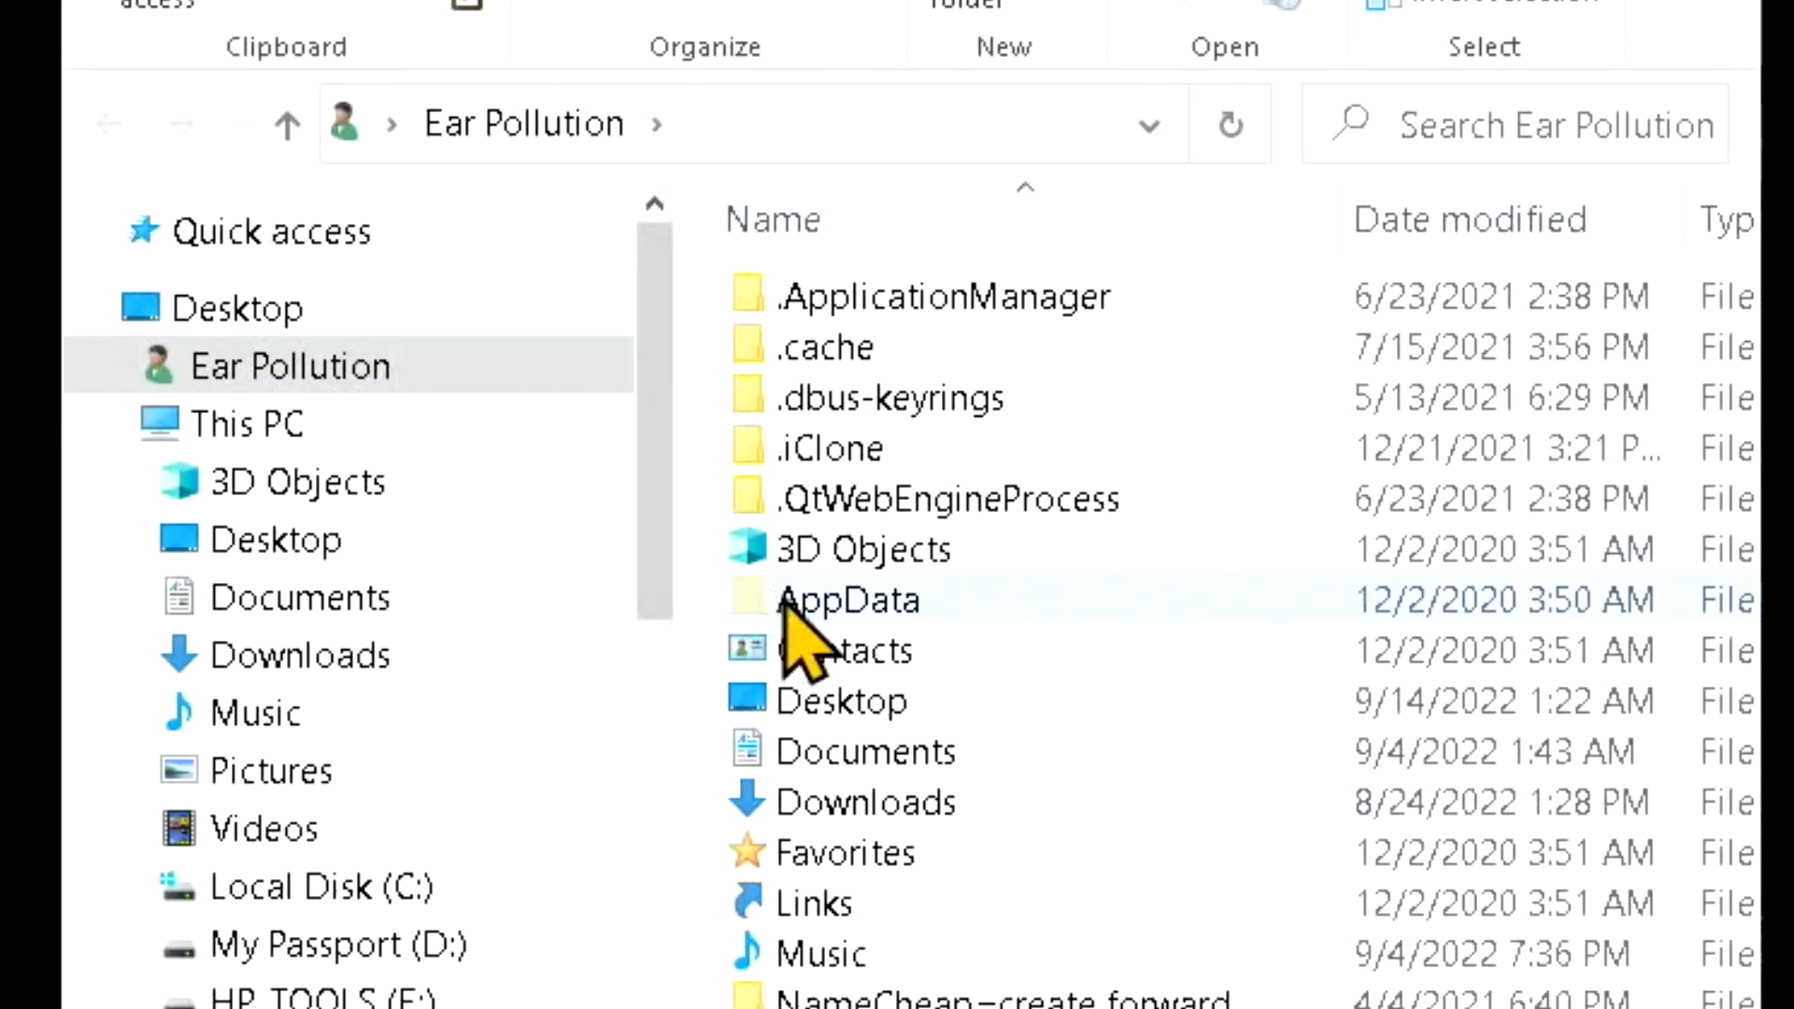
click(56, 578)
double_click(785, 603)
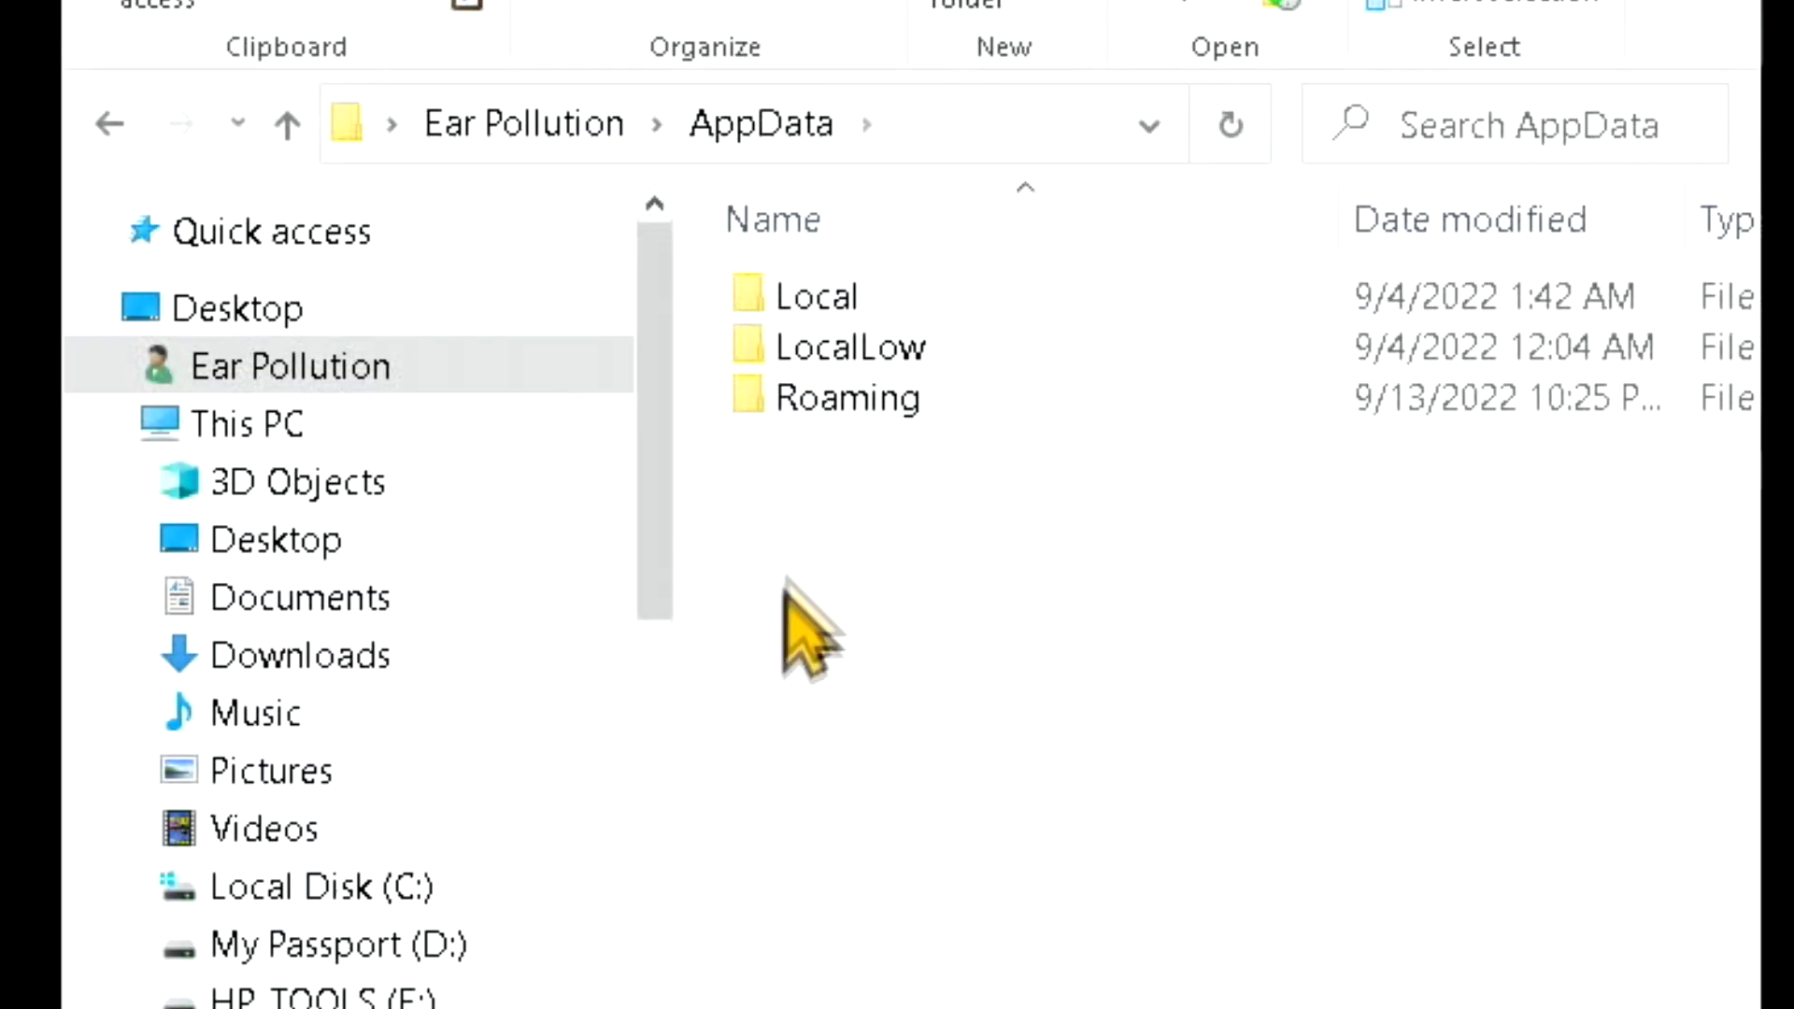
double_click(846, 297)
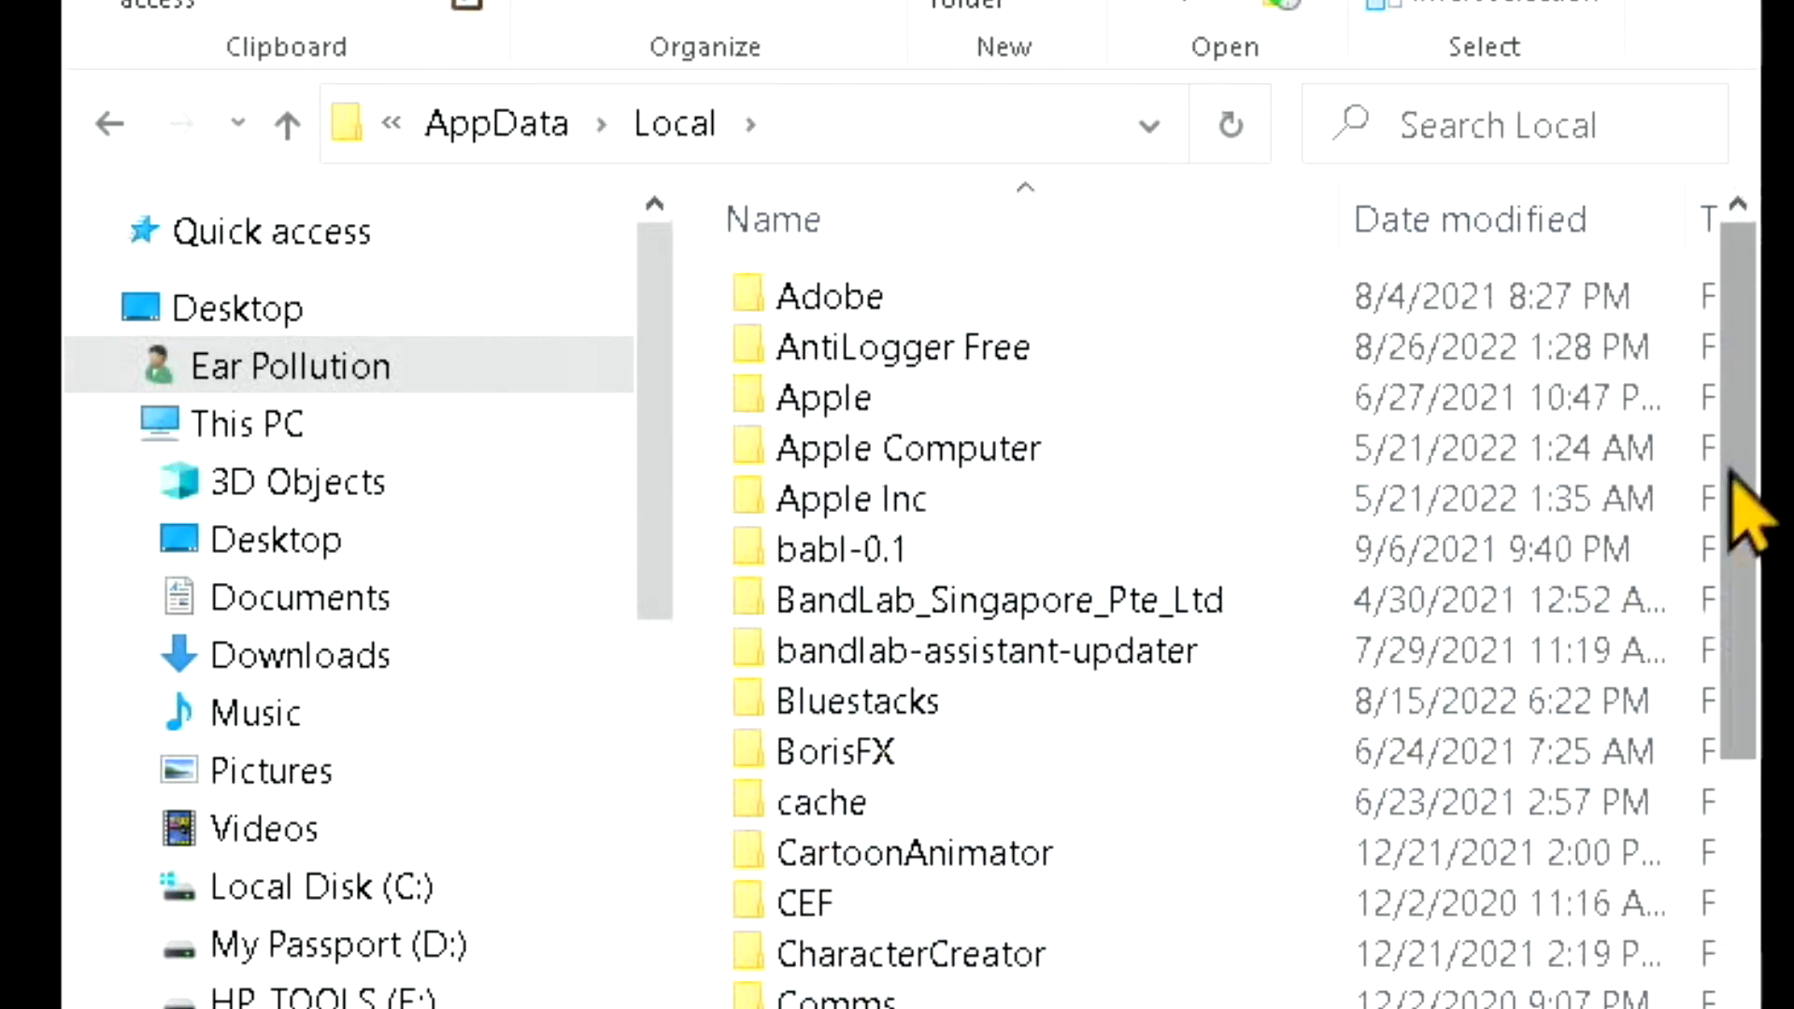
- Open Packages > Microsoft.MinecraftUWP_8wekyb3d8bbwe > LocalState, which is empty
drag(1753, 501, 1738, 1005)
scroll(1243, 467, down, 4)
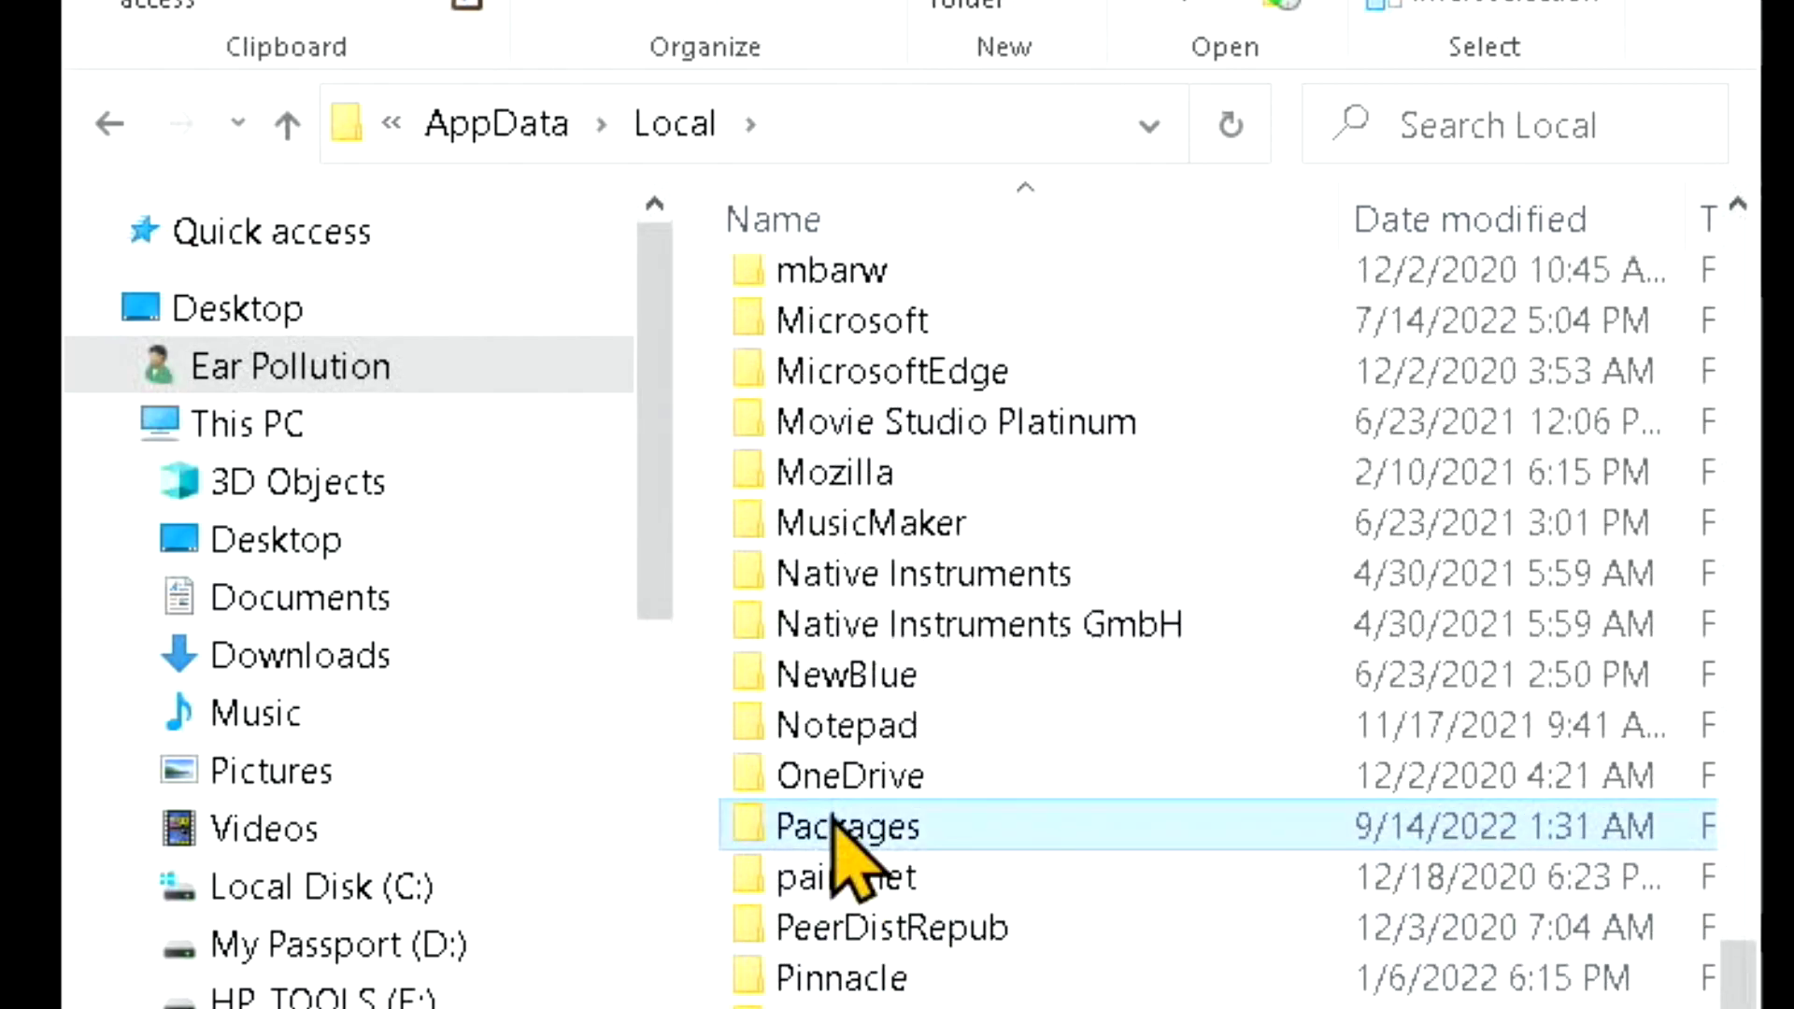
double_click(849, 826)
drag(1724, 401, 1717, 824)
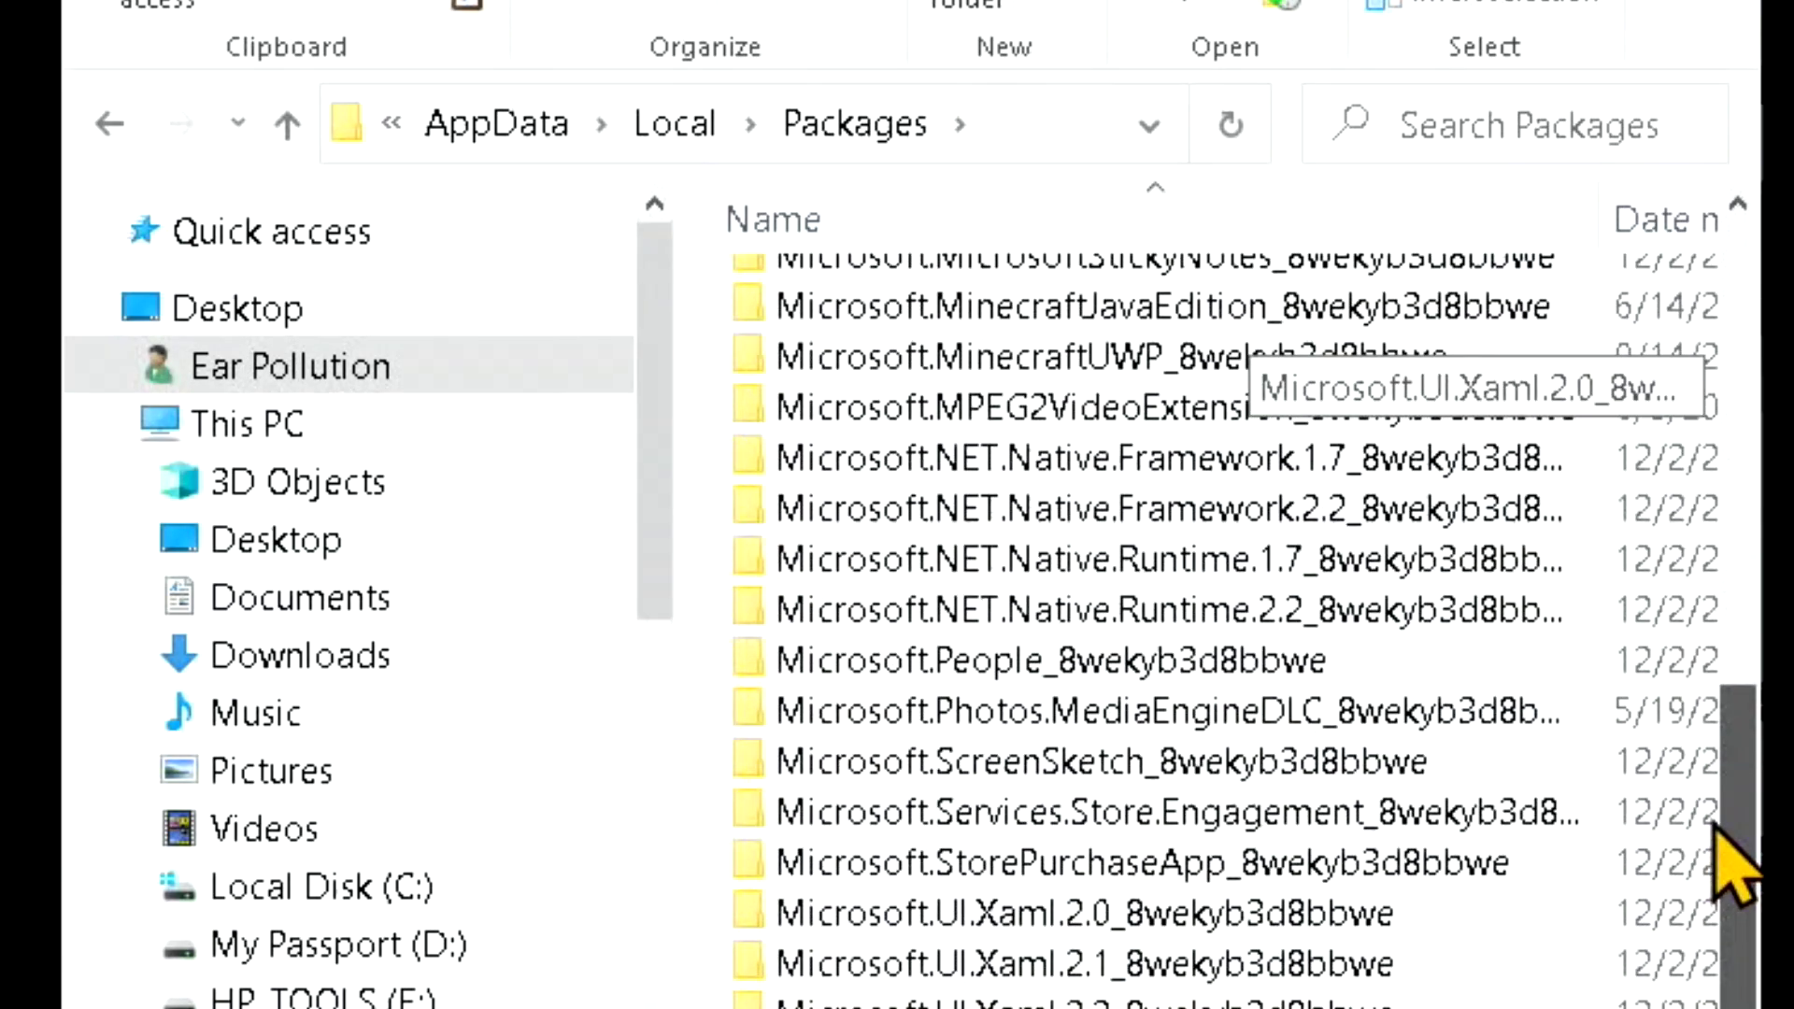
double_click(1075, 378)
double_click(813, 454)
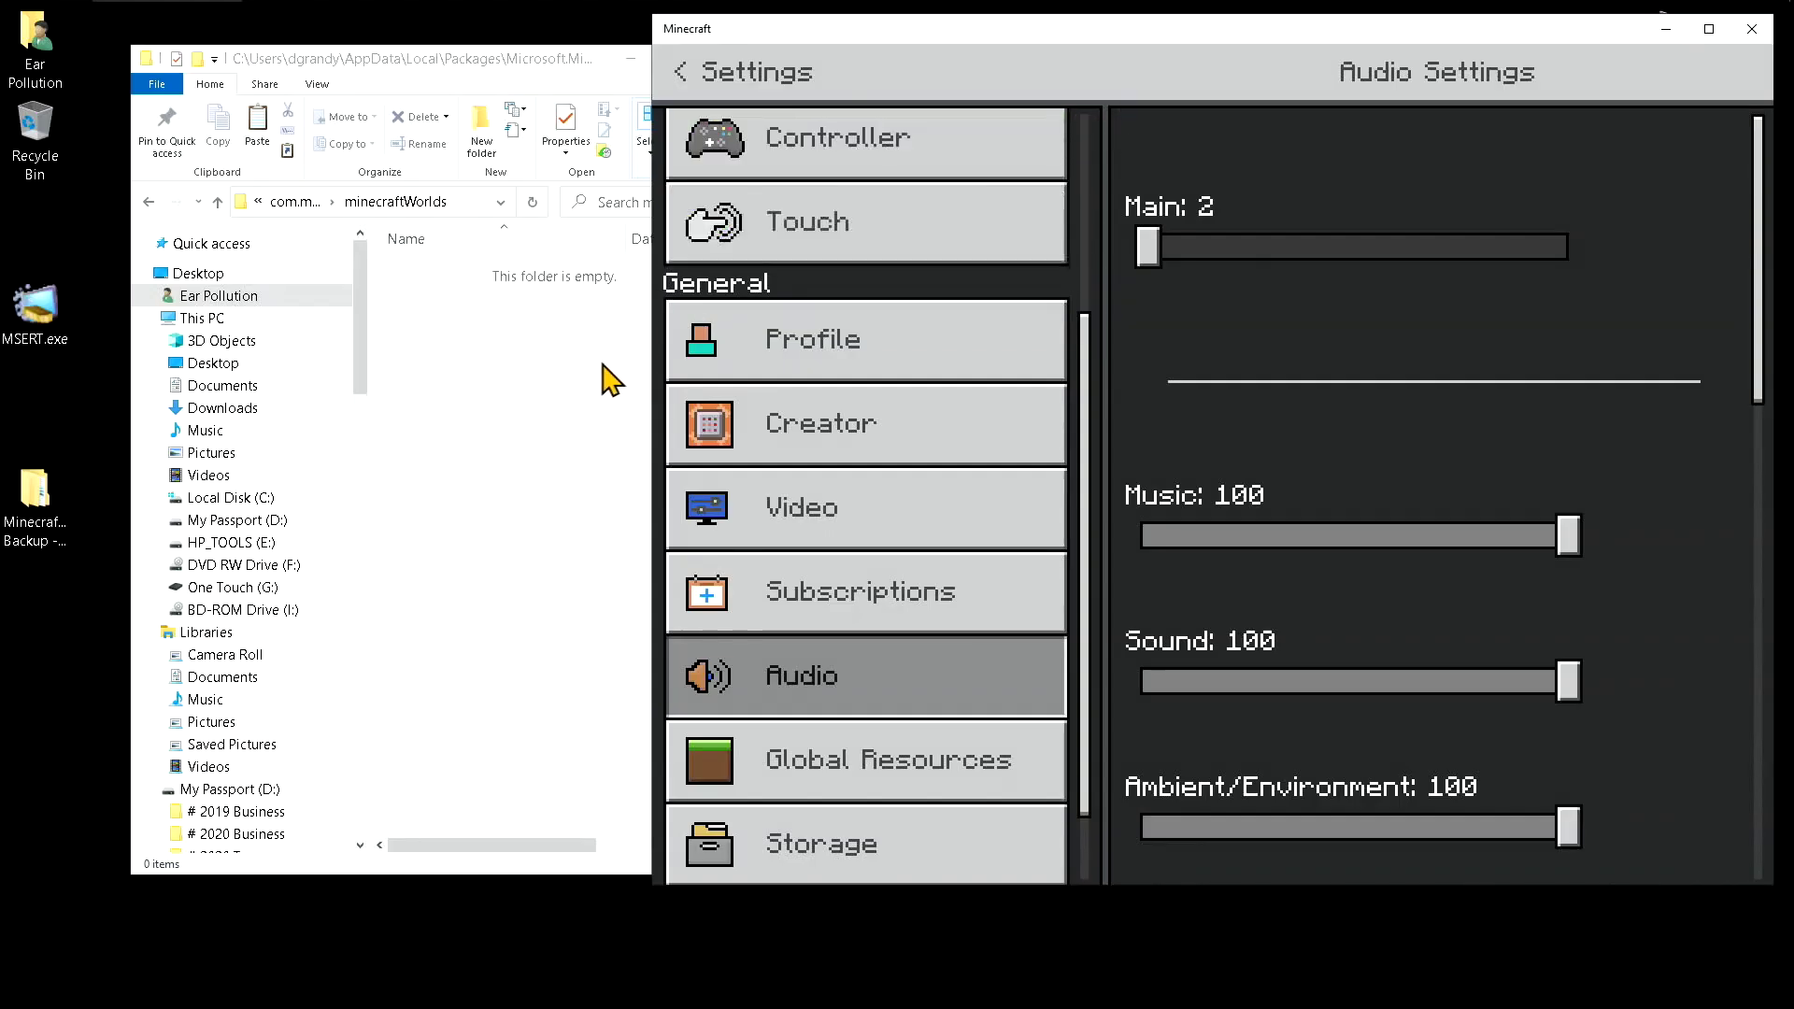
- Move Minecraft beside the empty minecraftWorlds folder and confirm its Worlds list shows 0 worlds
click(584, 381)
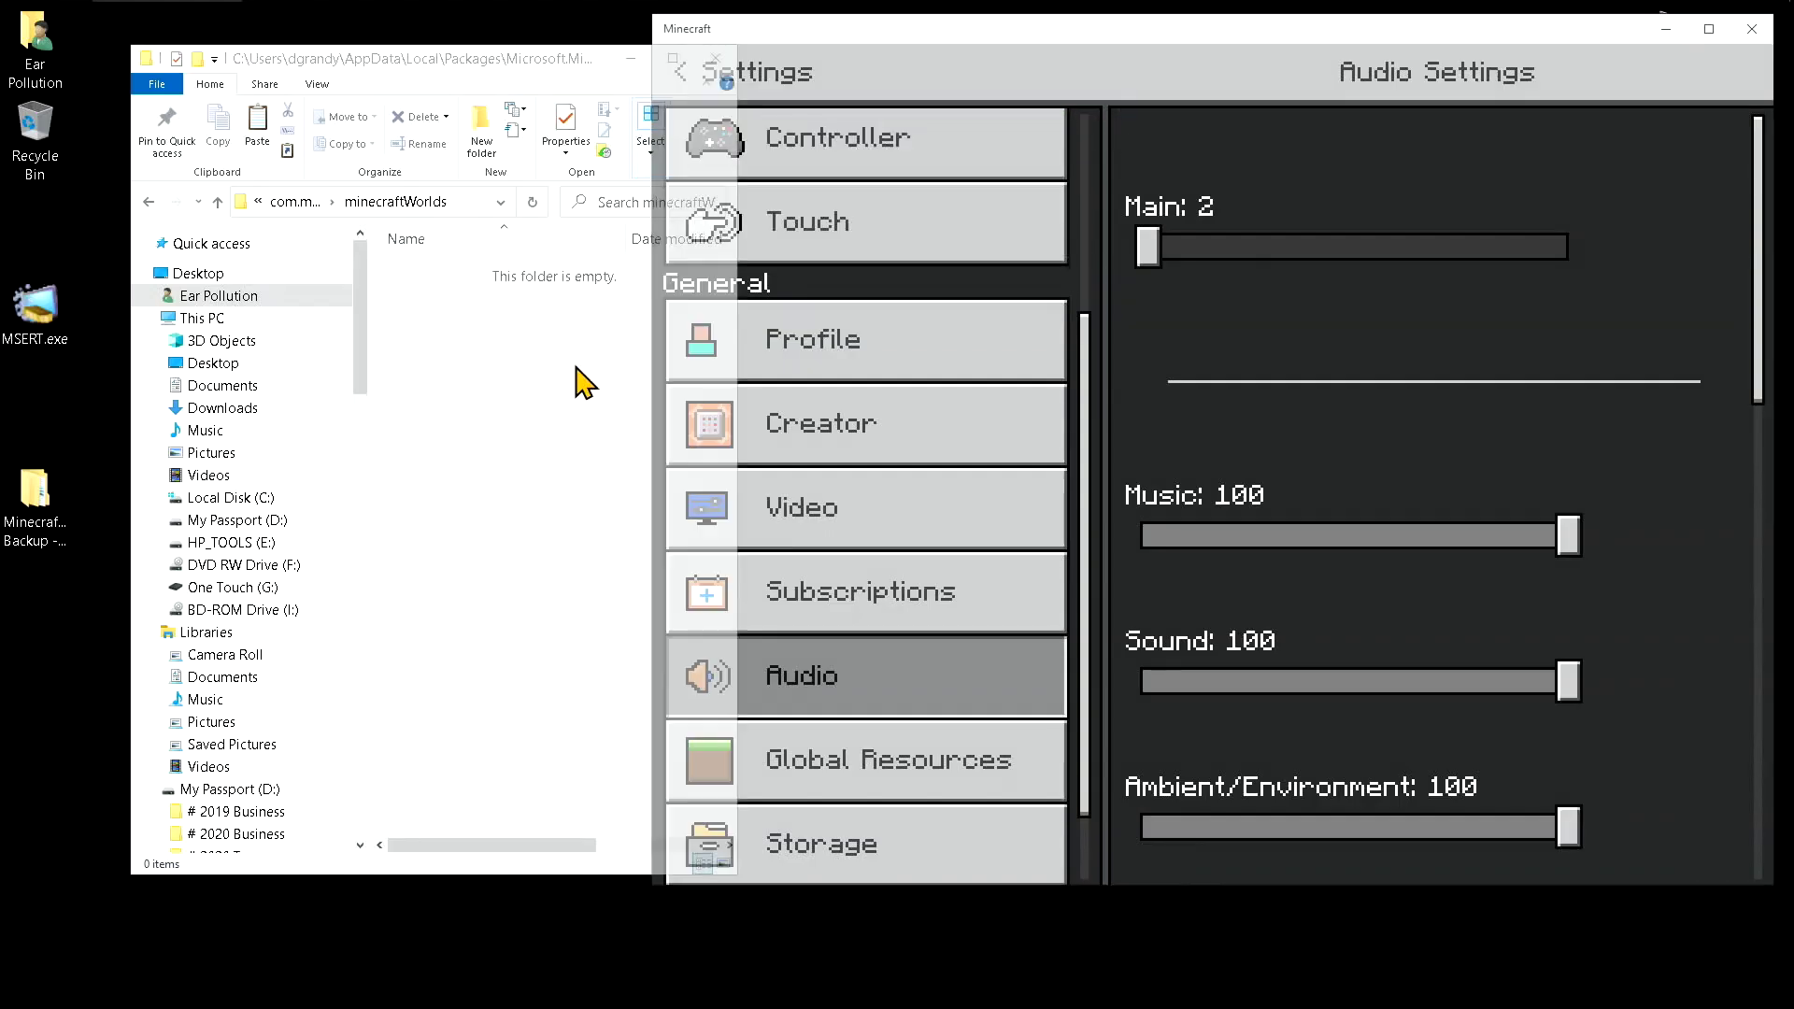
drag(888, 39, 1013, 34)
click(818, 82)
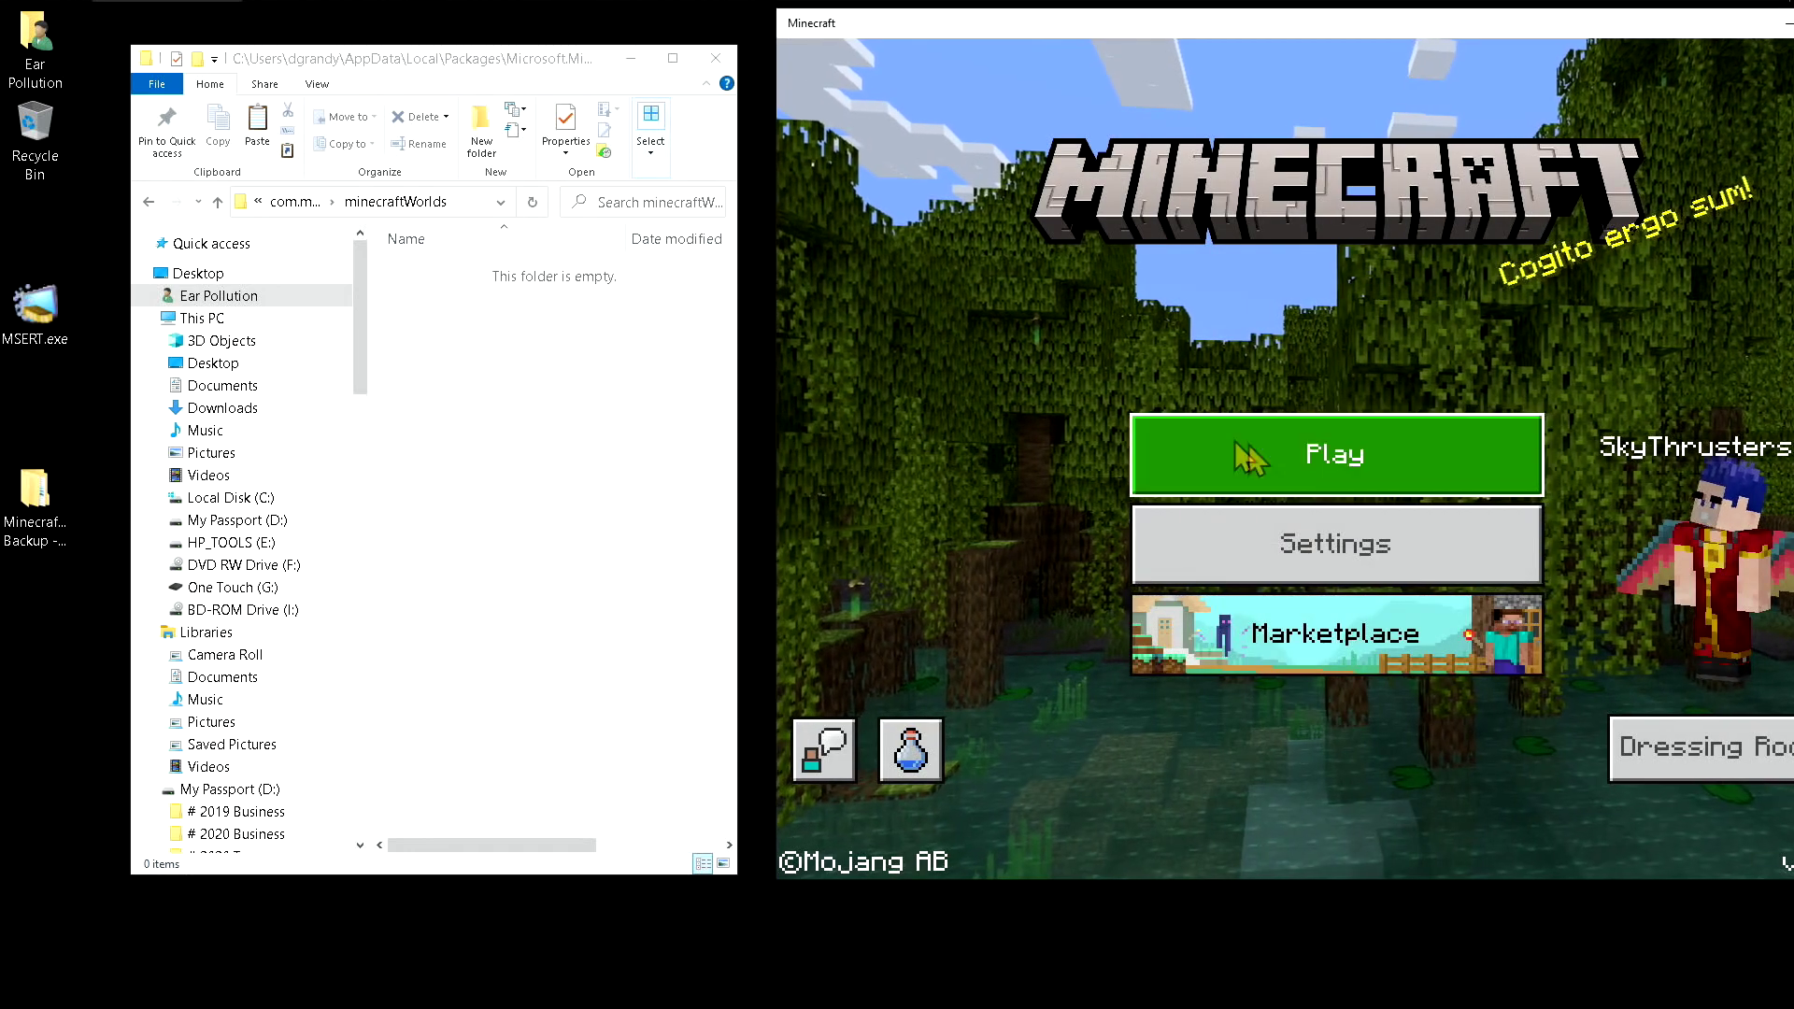
click(1283, 464)
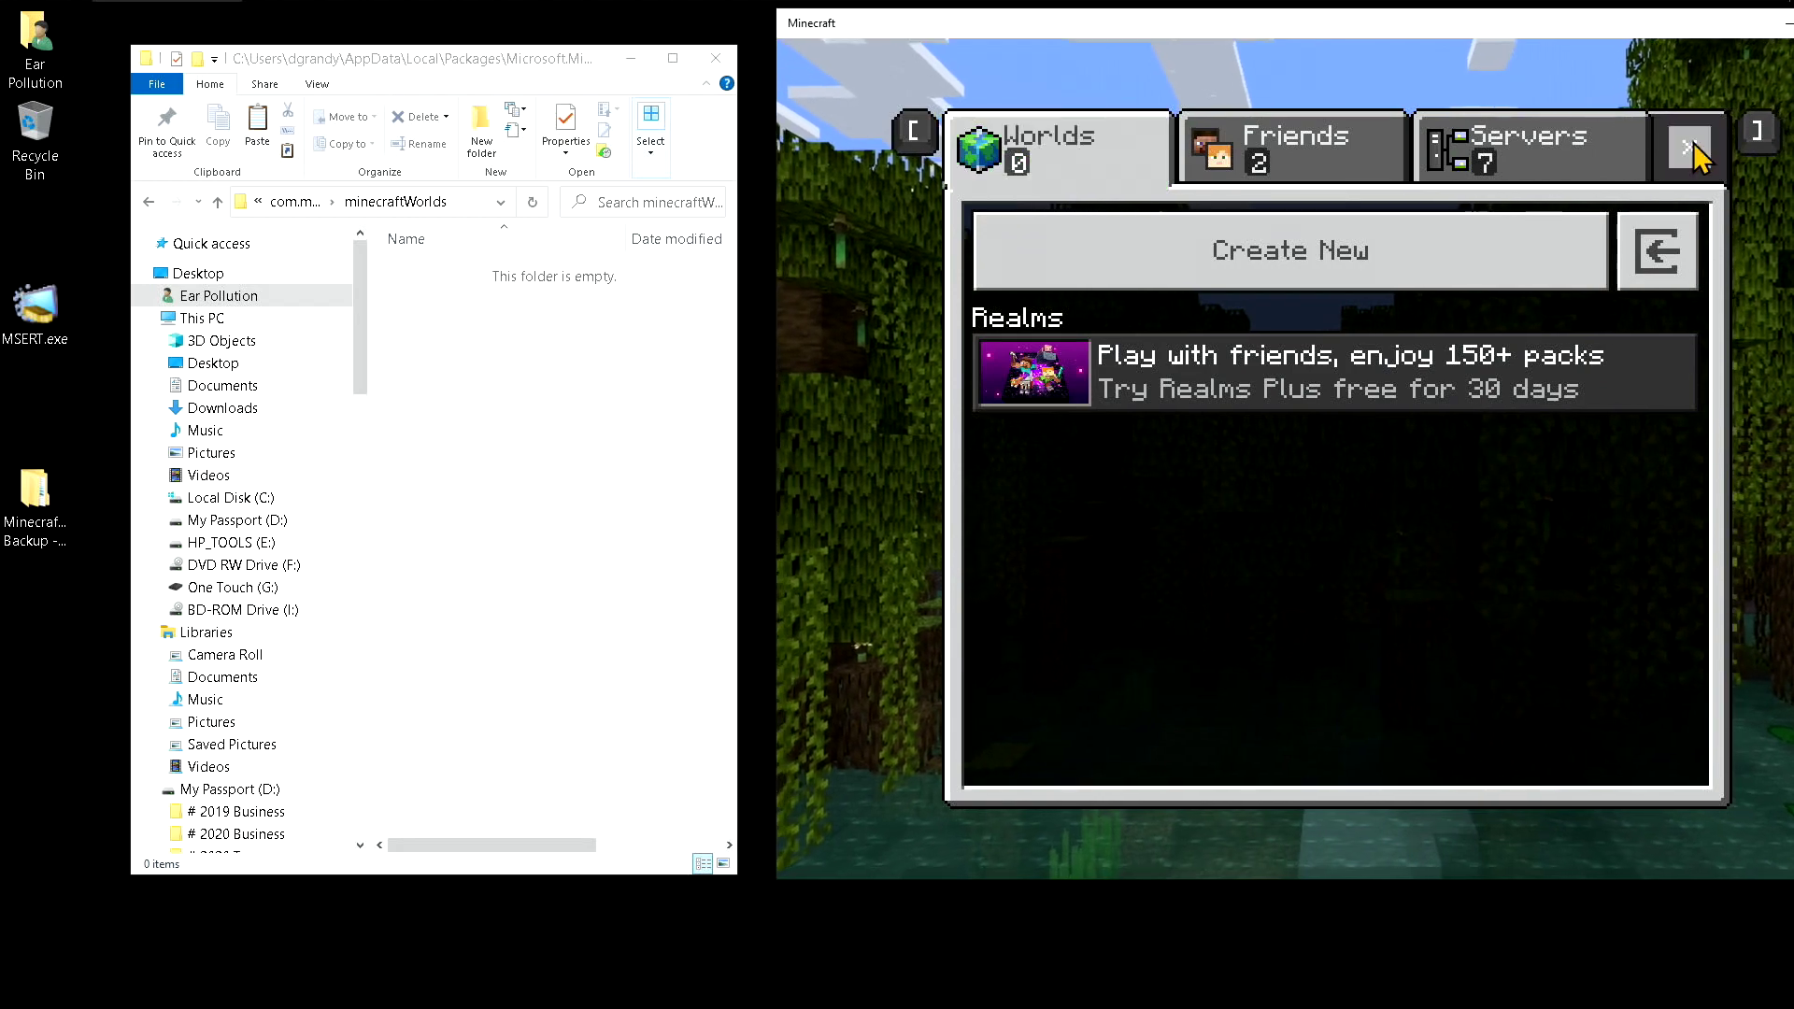
key(Escape)
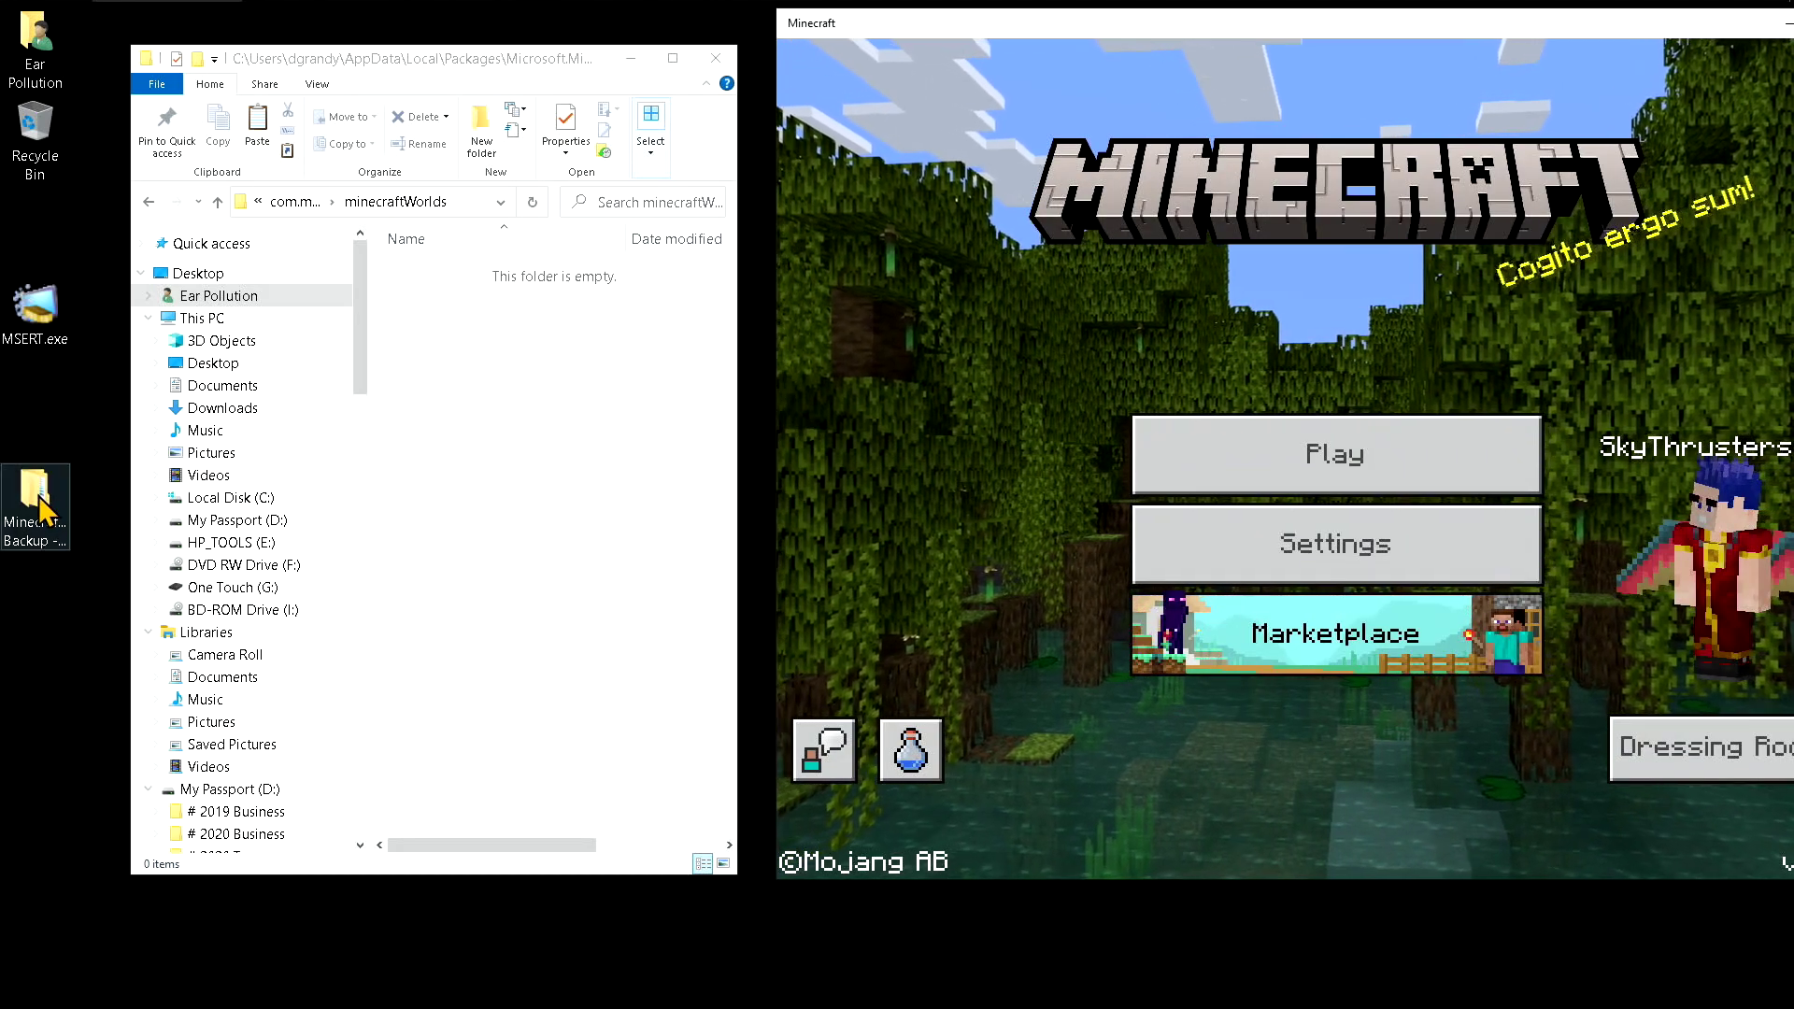
- Open the desktop Minecraft backup folder and copy all nine world folders
double_click(42, 512)
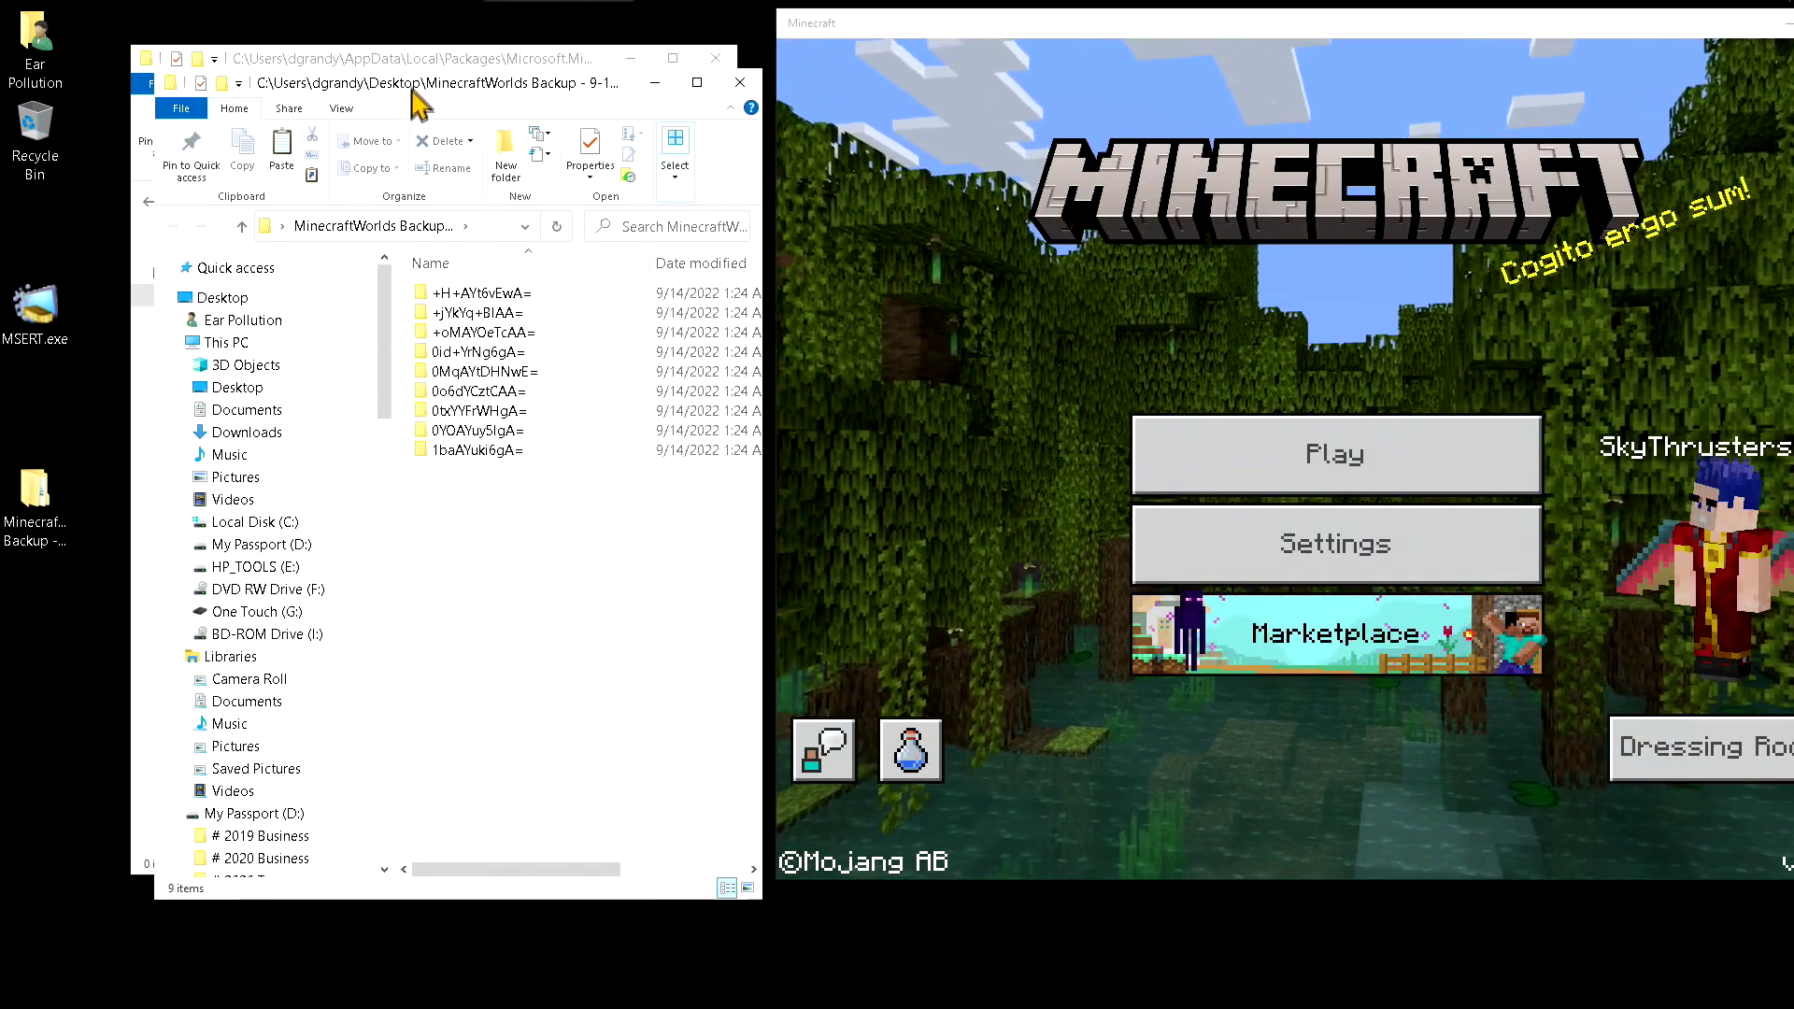
drag(409, 85, 1044, 89)
drag(1180, 517, 1065, 292)
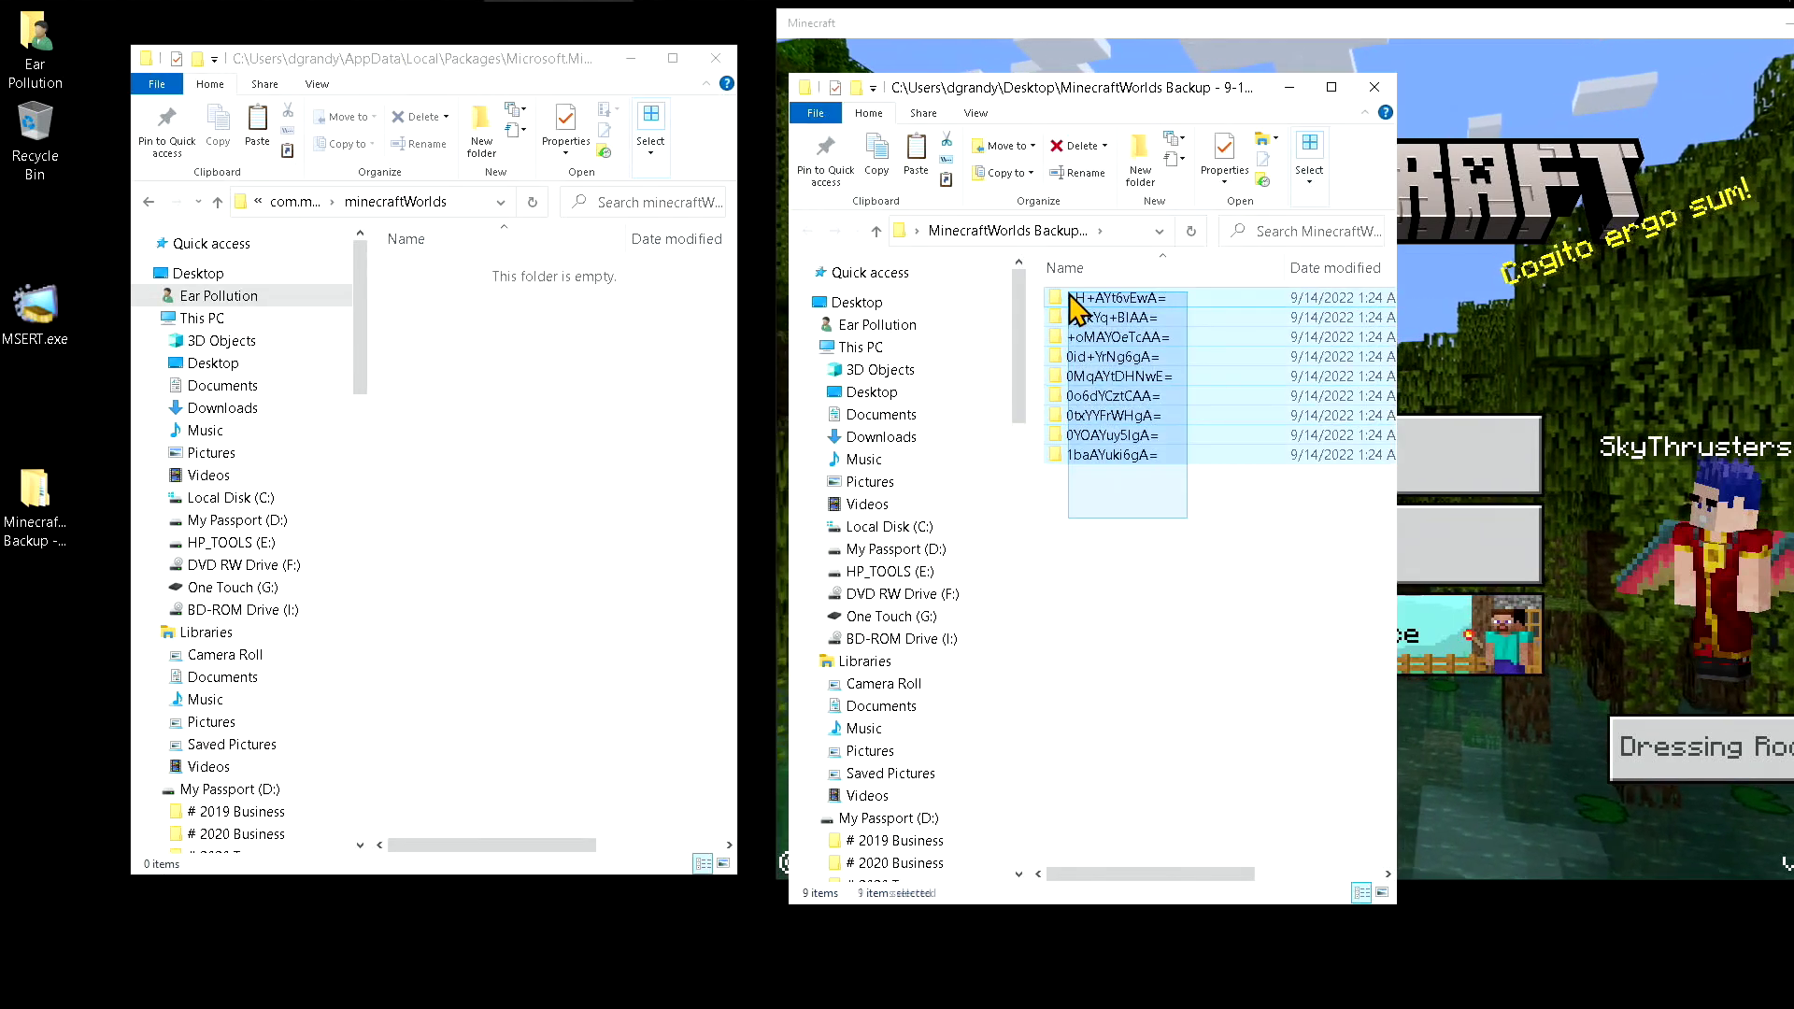
right_click(1104, 352)
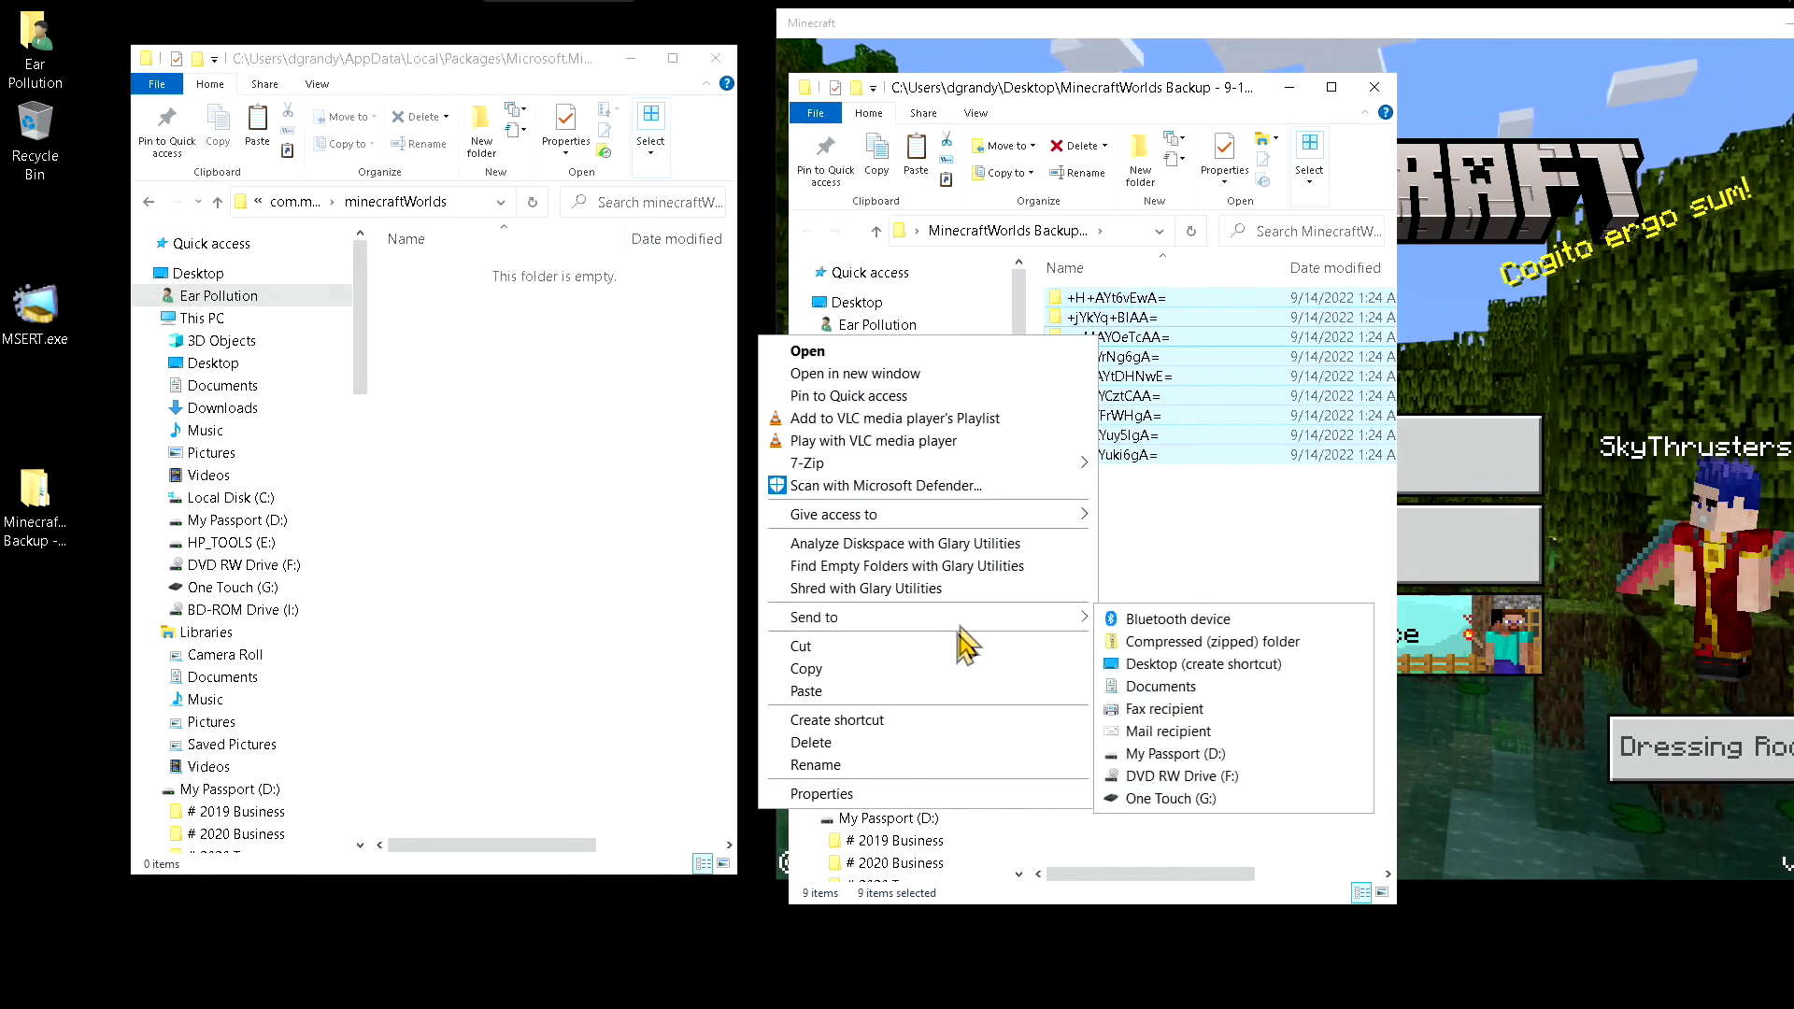
click(952, 667)
- Navigate back through games > com.mojang into the empty minecraftWorlds folder
click(507, 421)
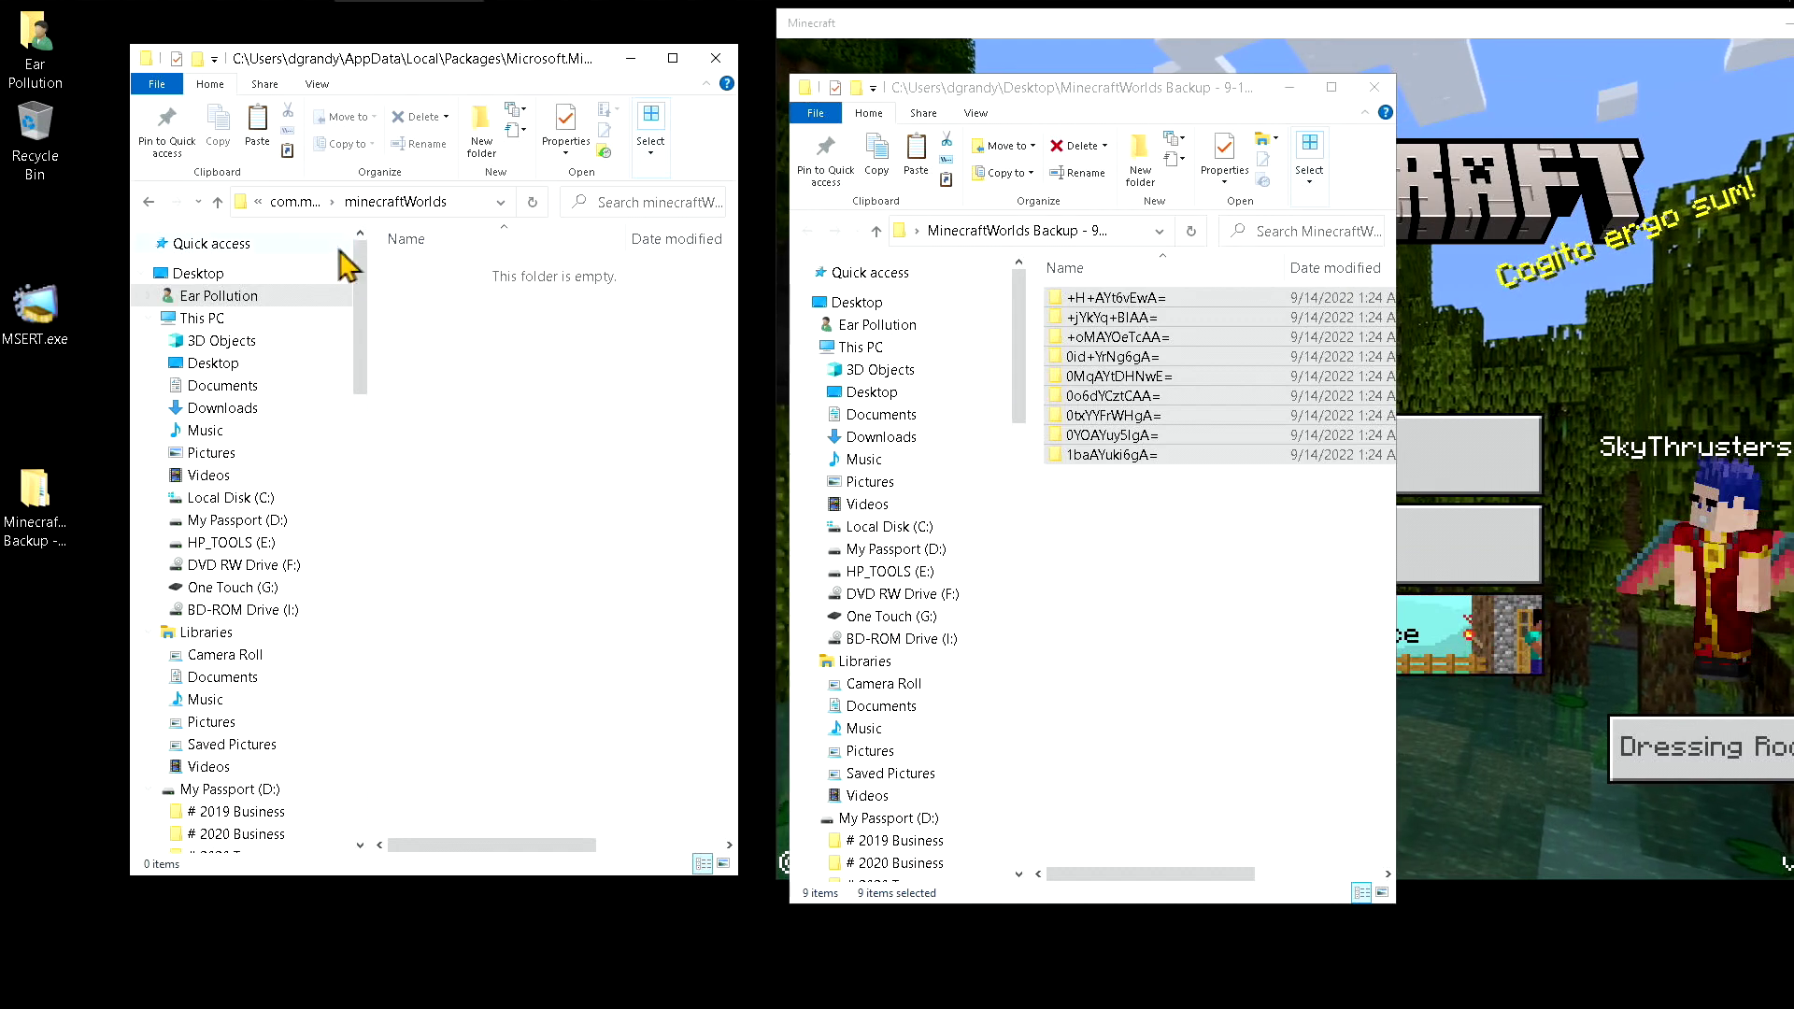
click(297, 204)
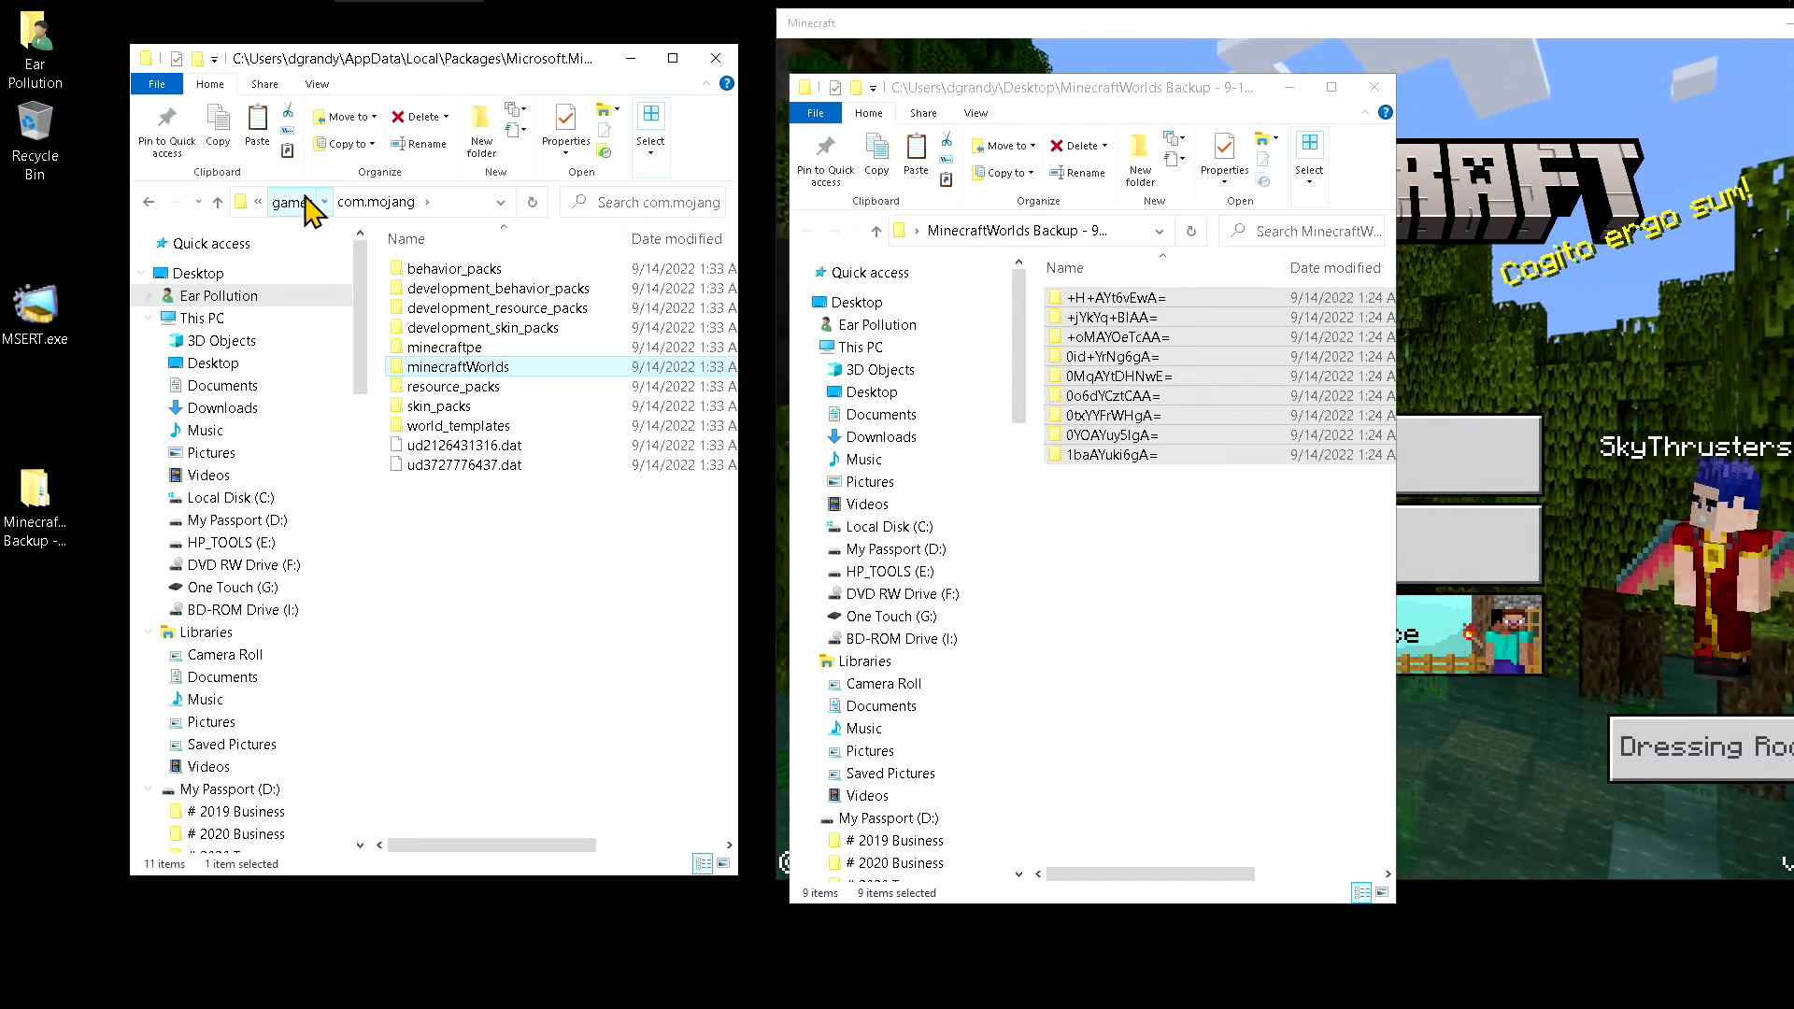
click(294, 203)
double_click(442, 273)
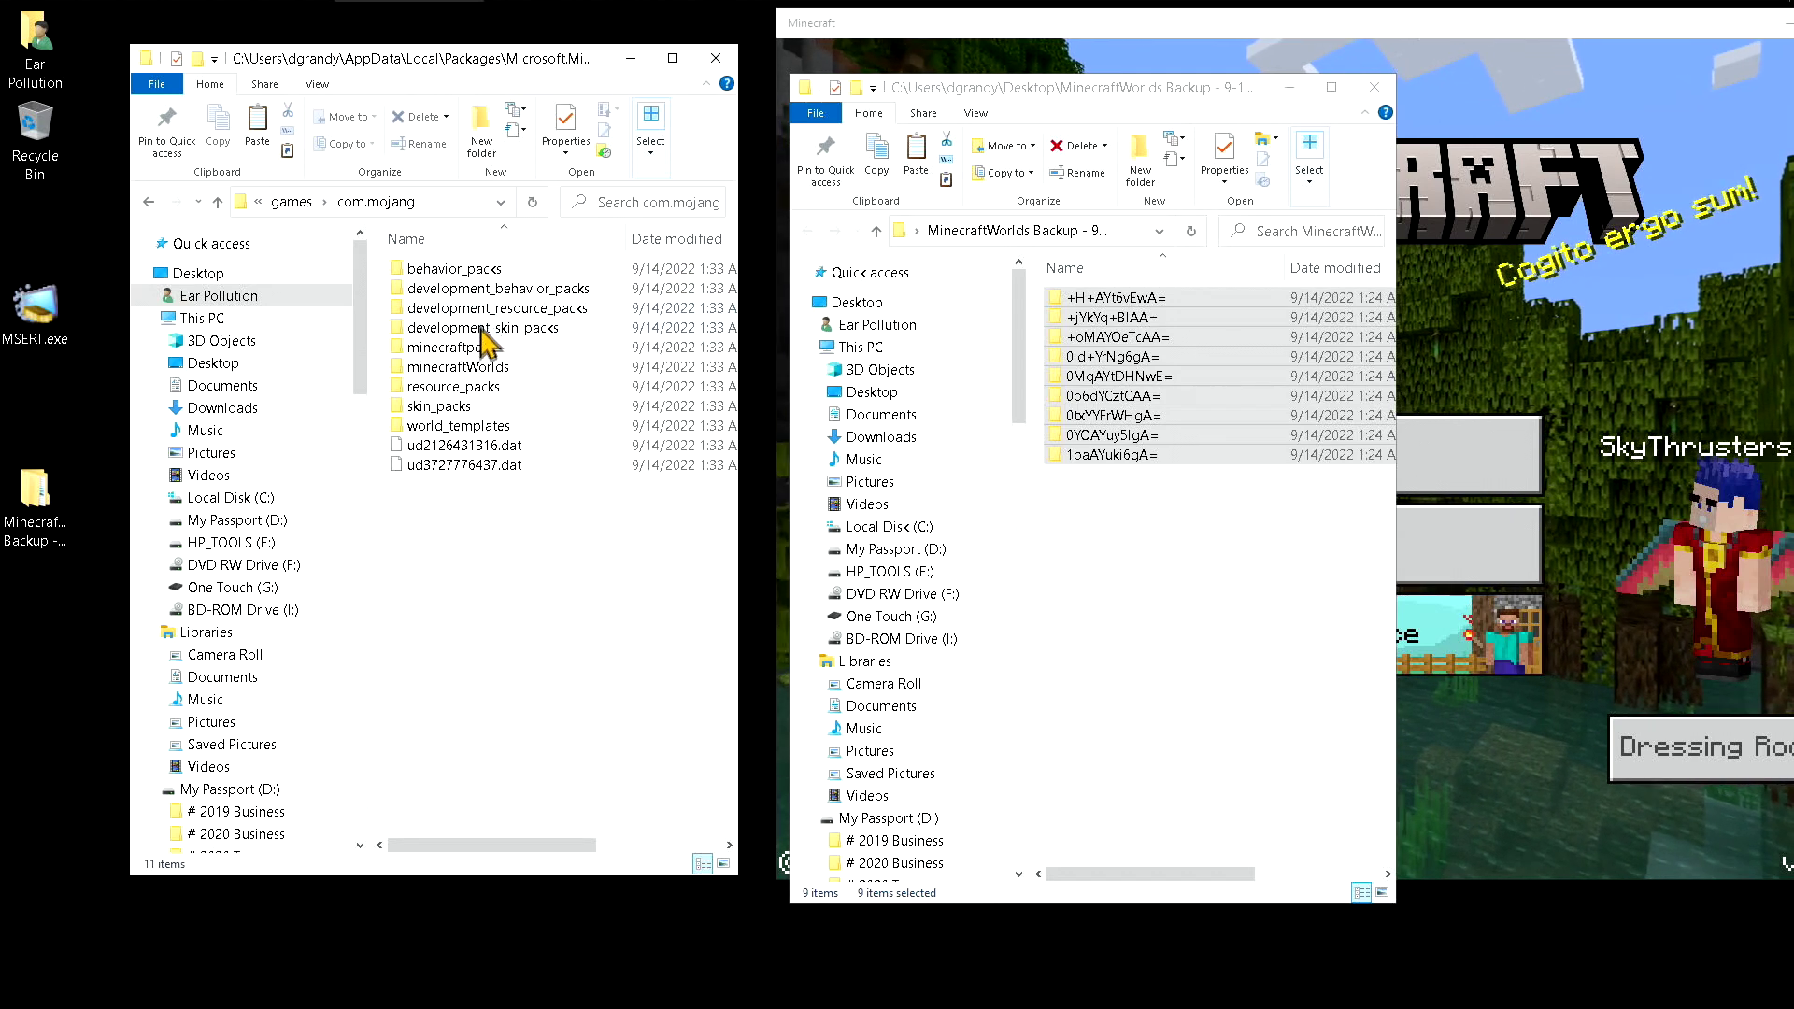
click(479, 367)
double_click(478, 366)
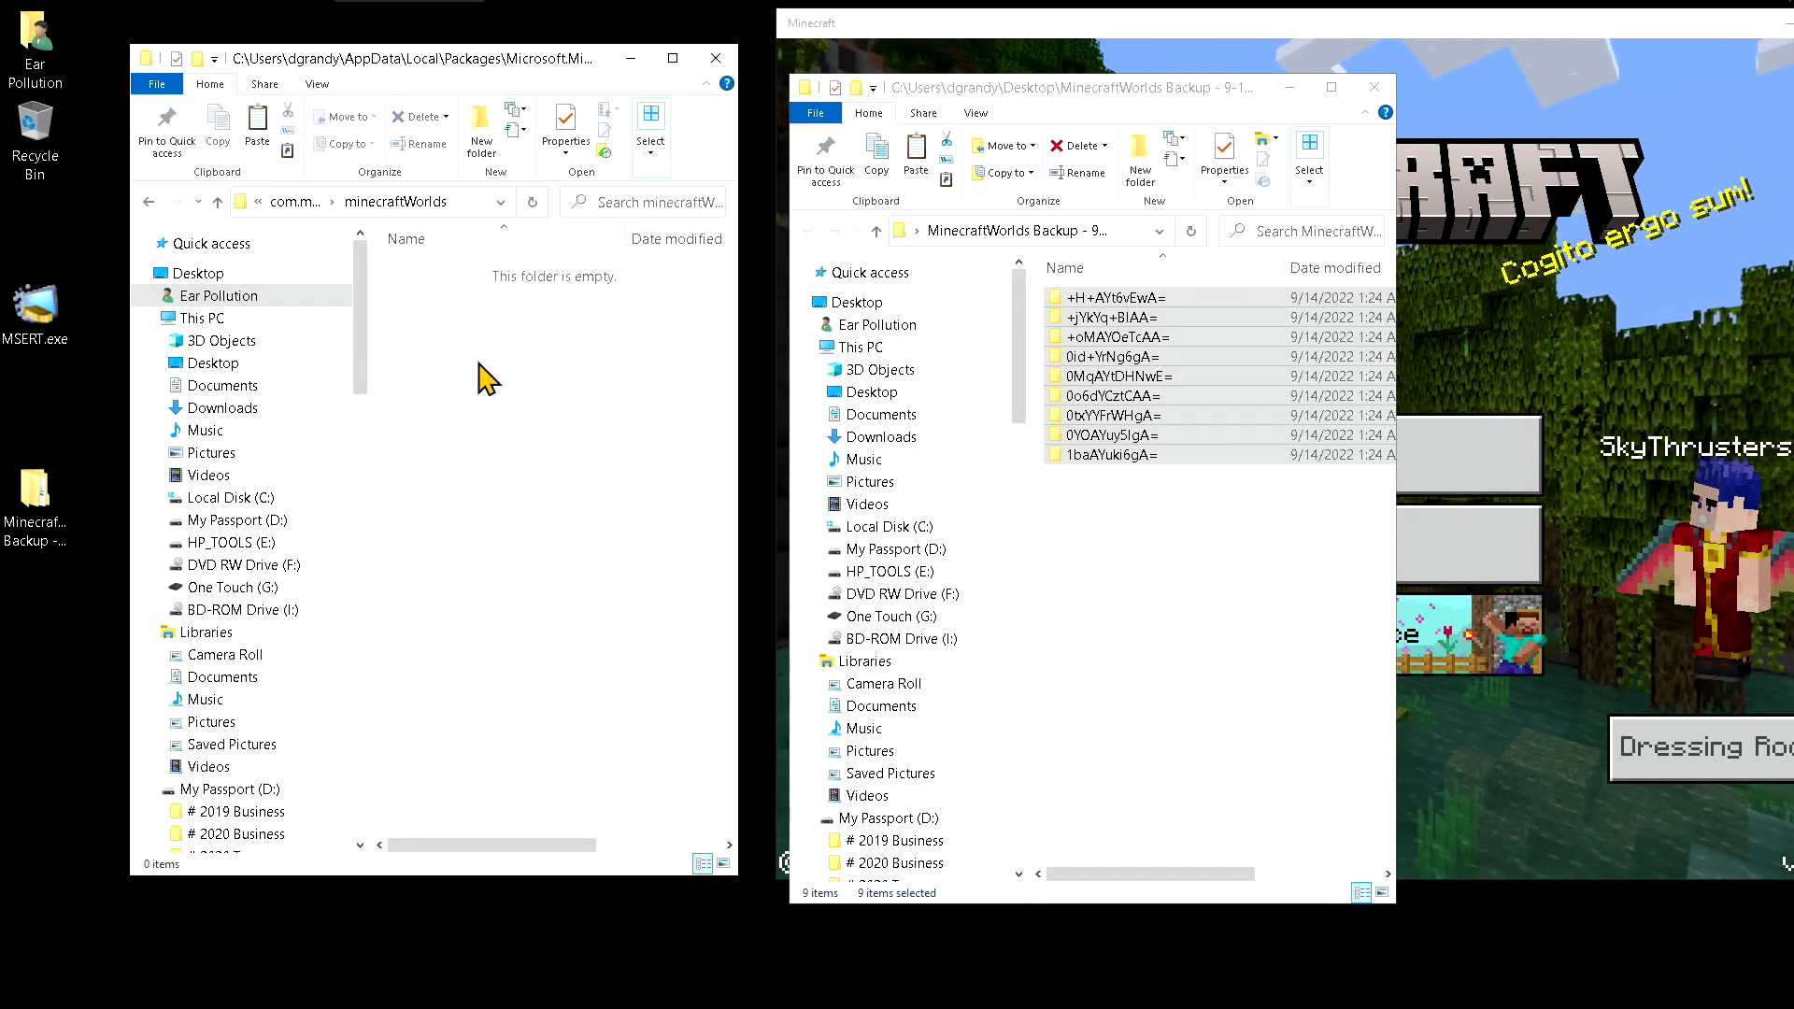
- Paste the nine world folders into minecraftWorlds and deselect them
right_click(478, 364)
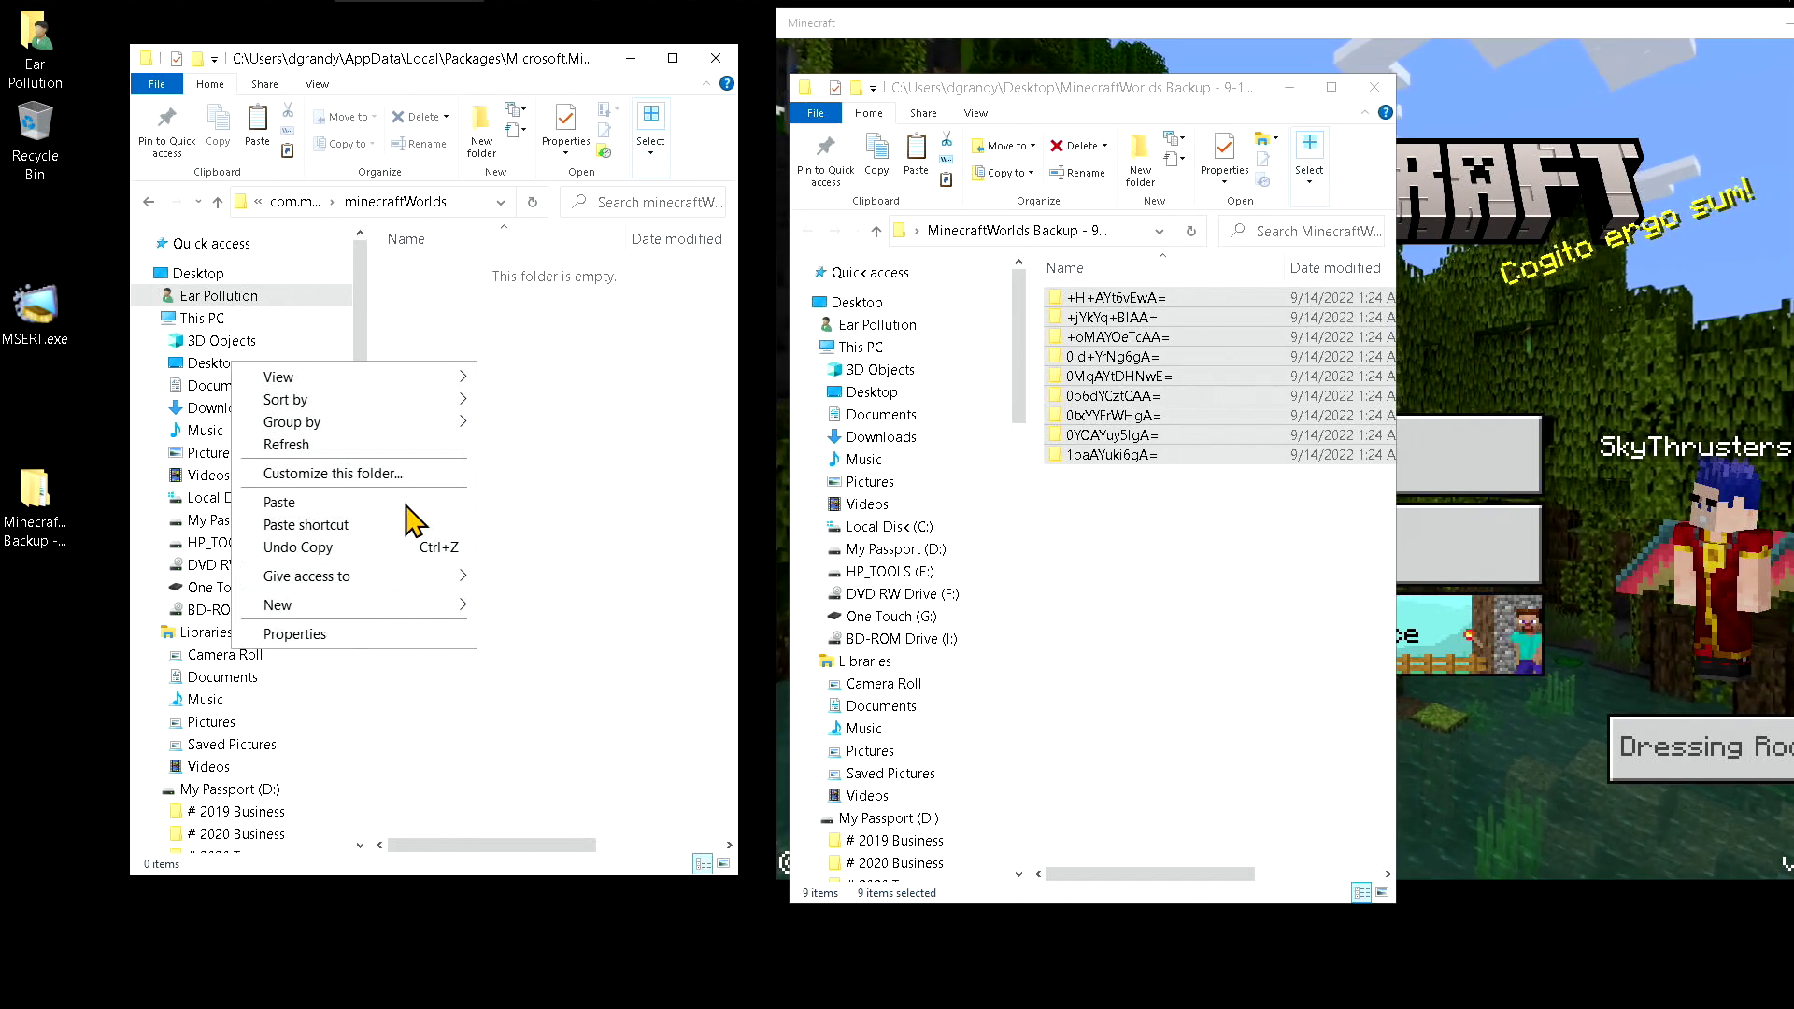
mouse_move(409, 577)
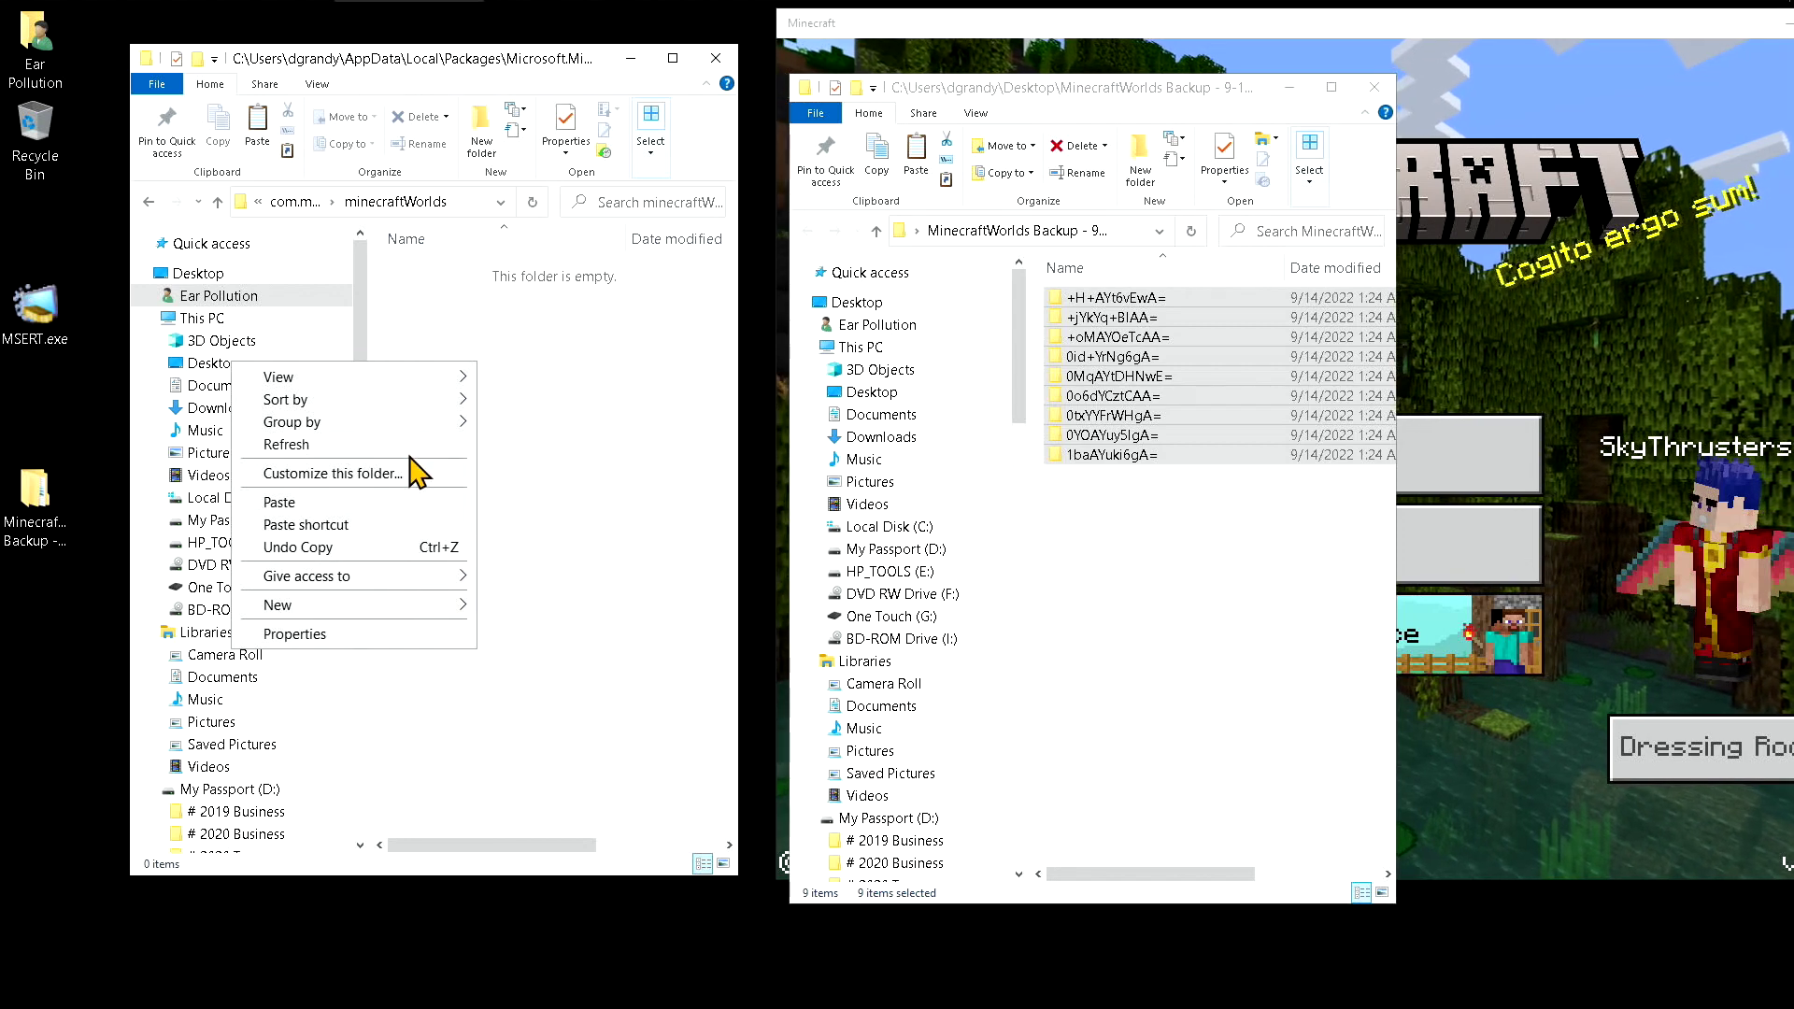
click(387, 502)
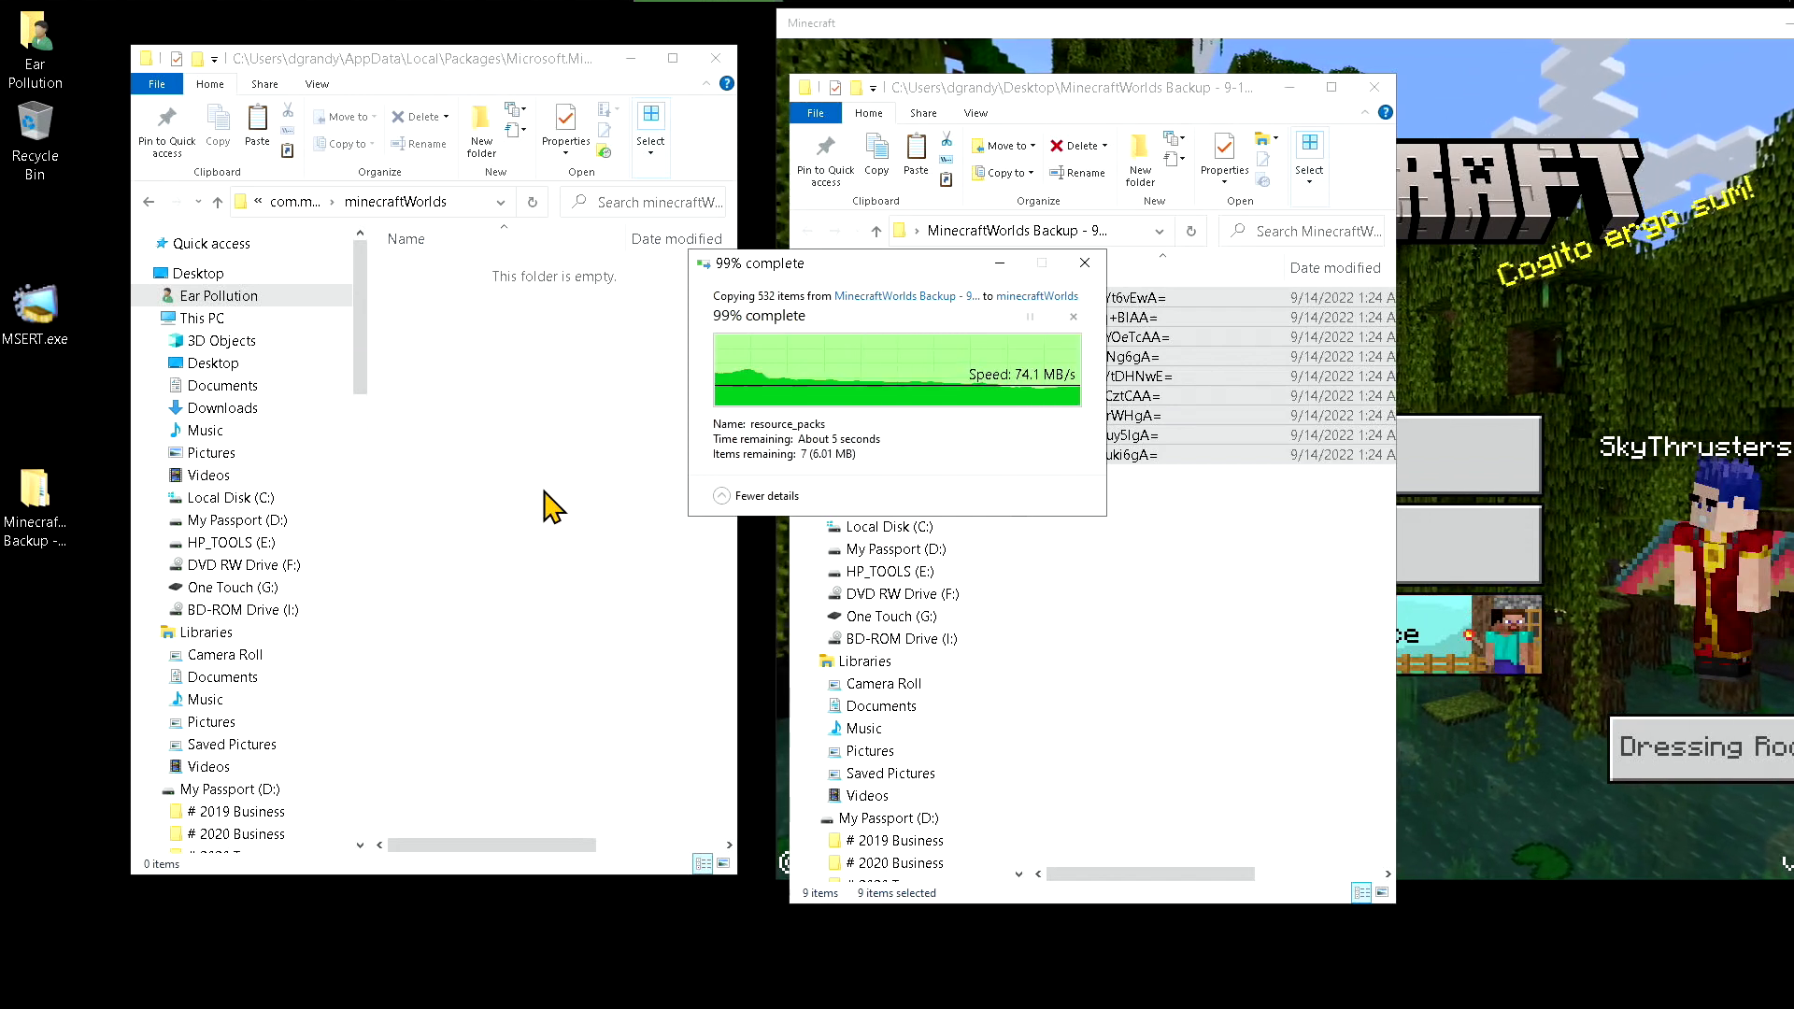
click(551, 506)
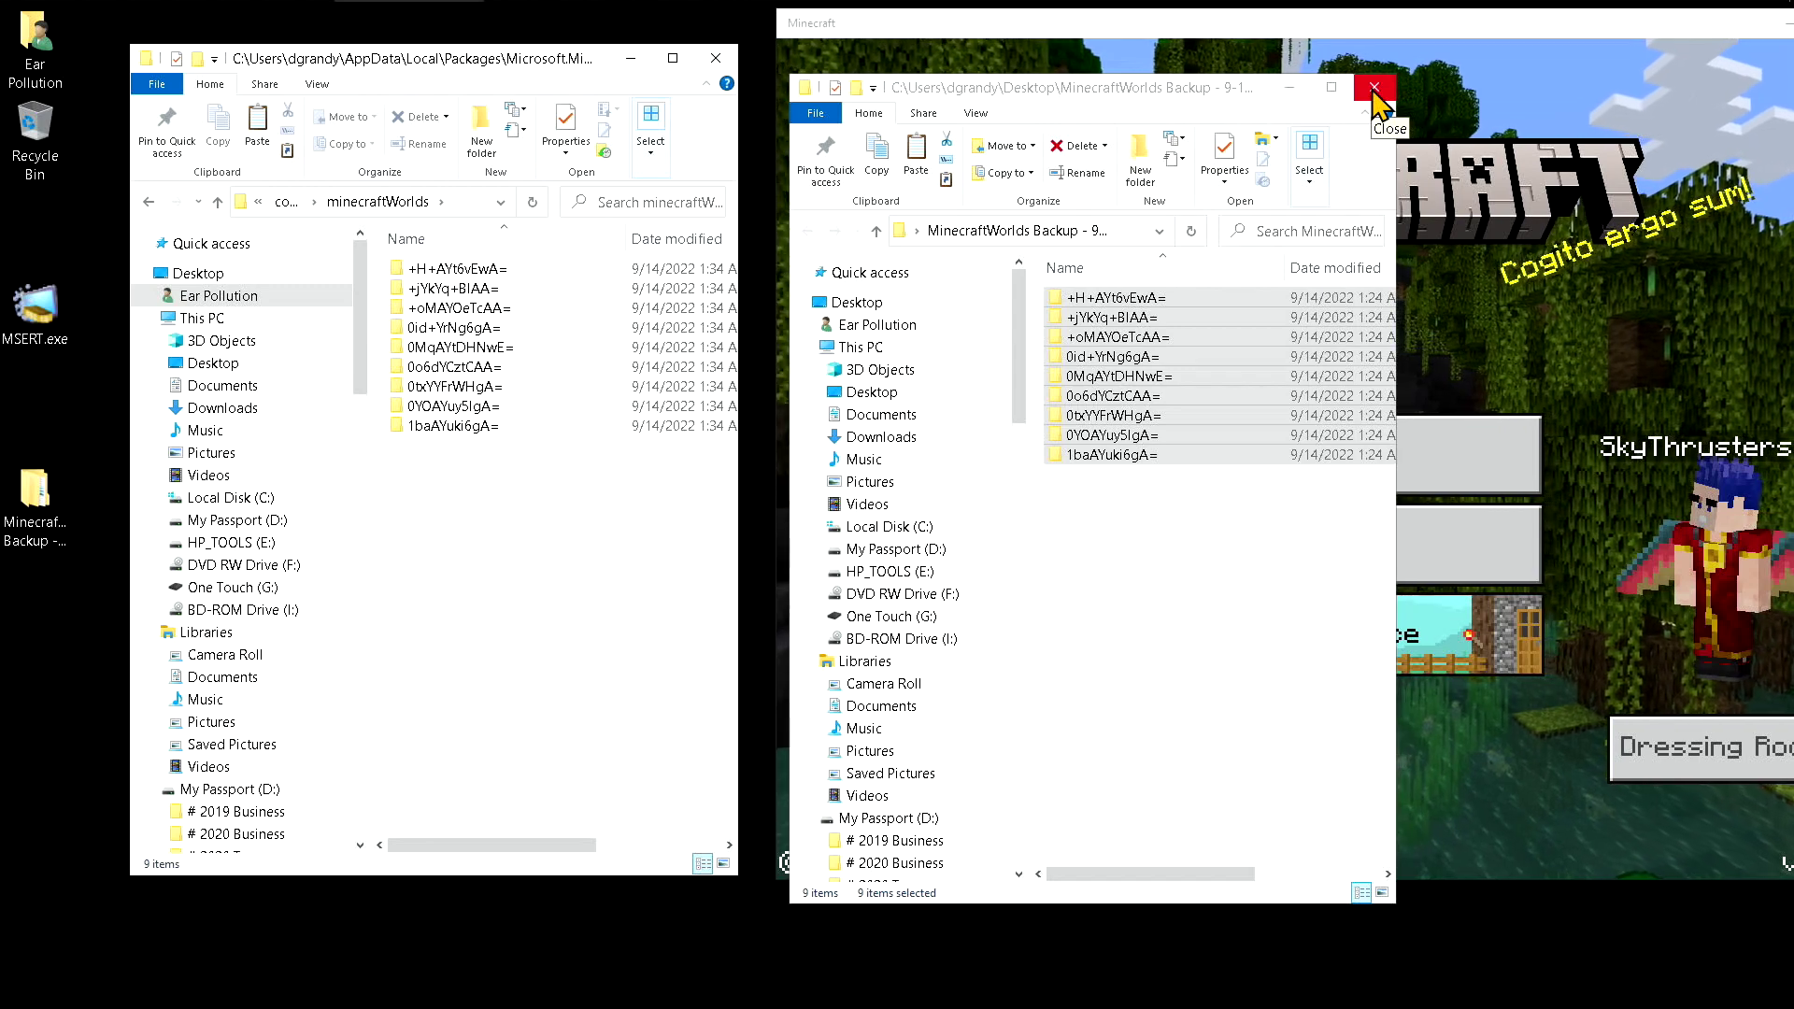
- Close the backup folder window and restart Minecraft
click(1374, 88)
drag(1659, 28, 1446, 33)
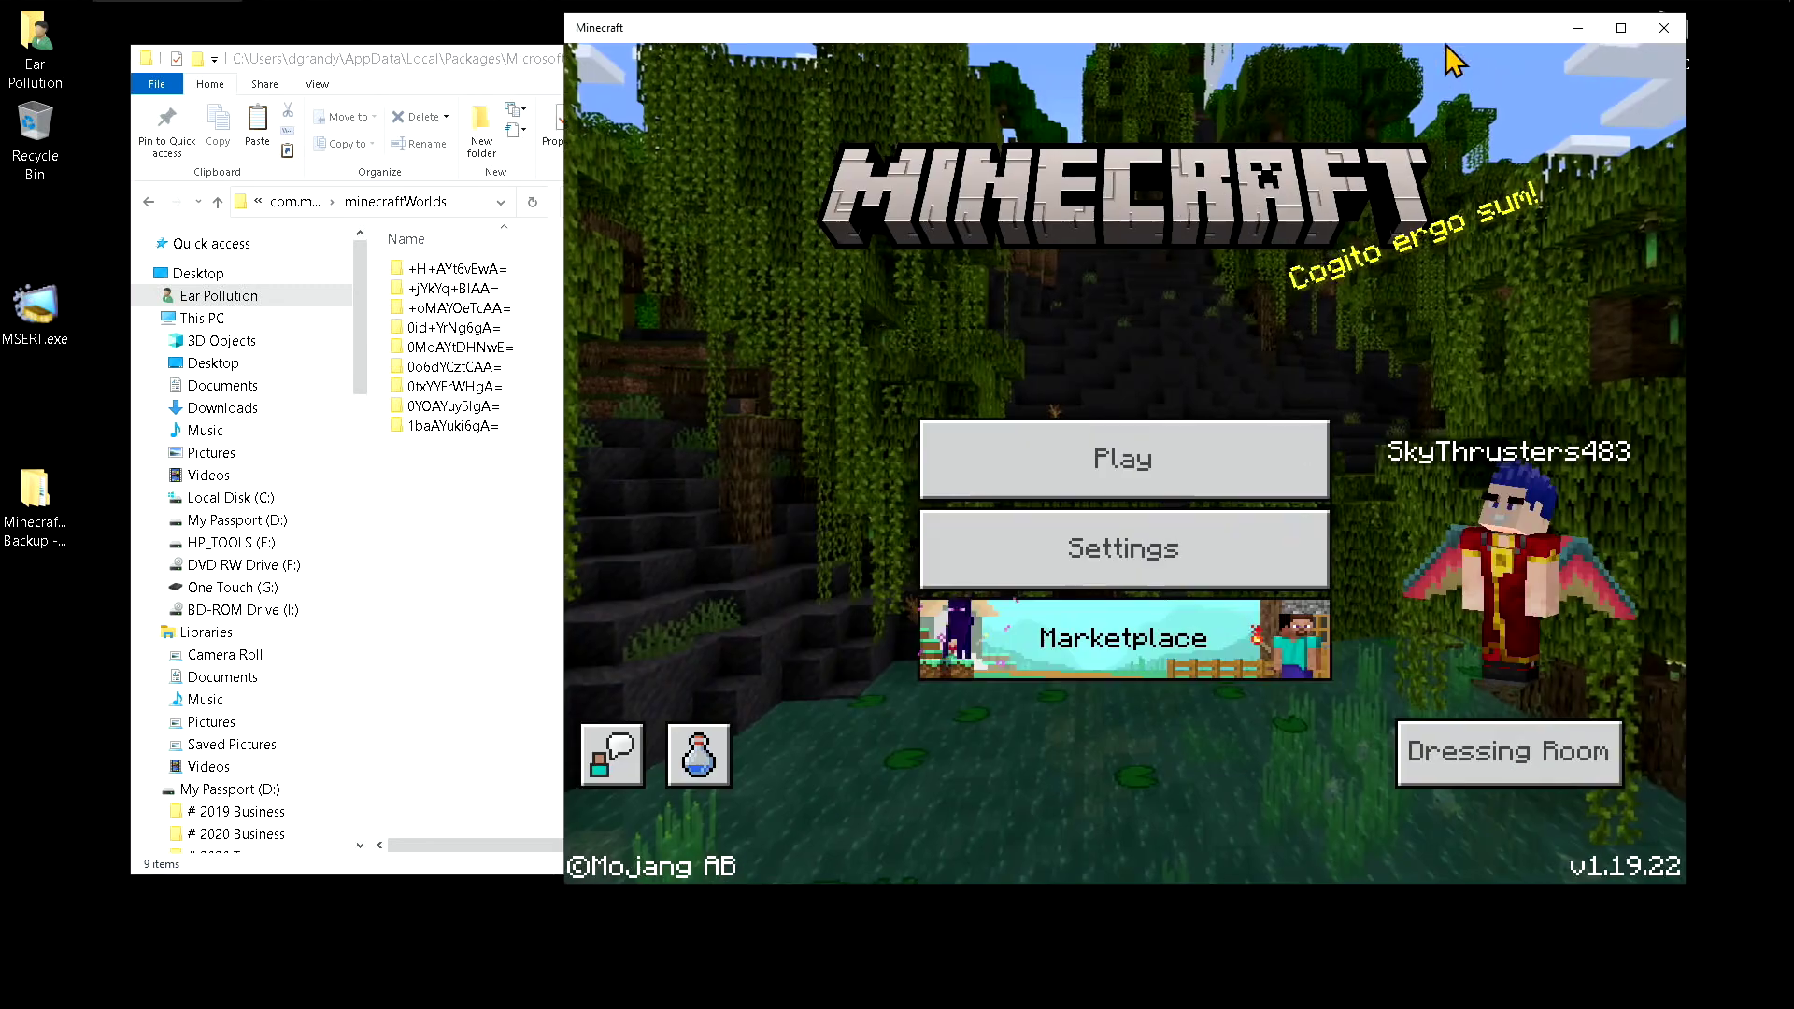
click(1664, 29)
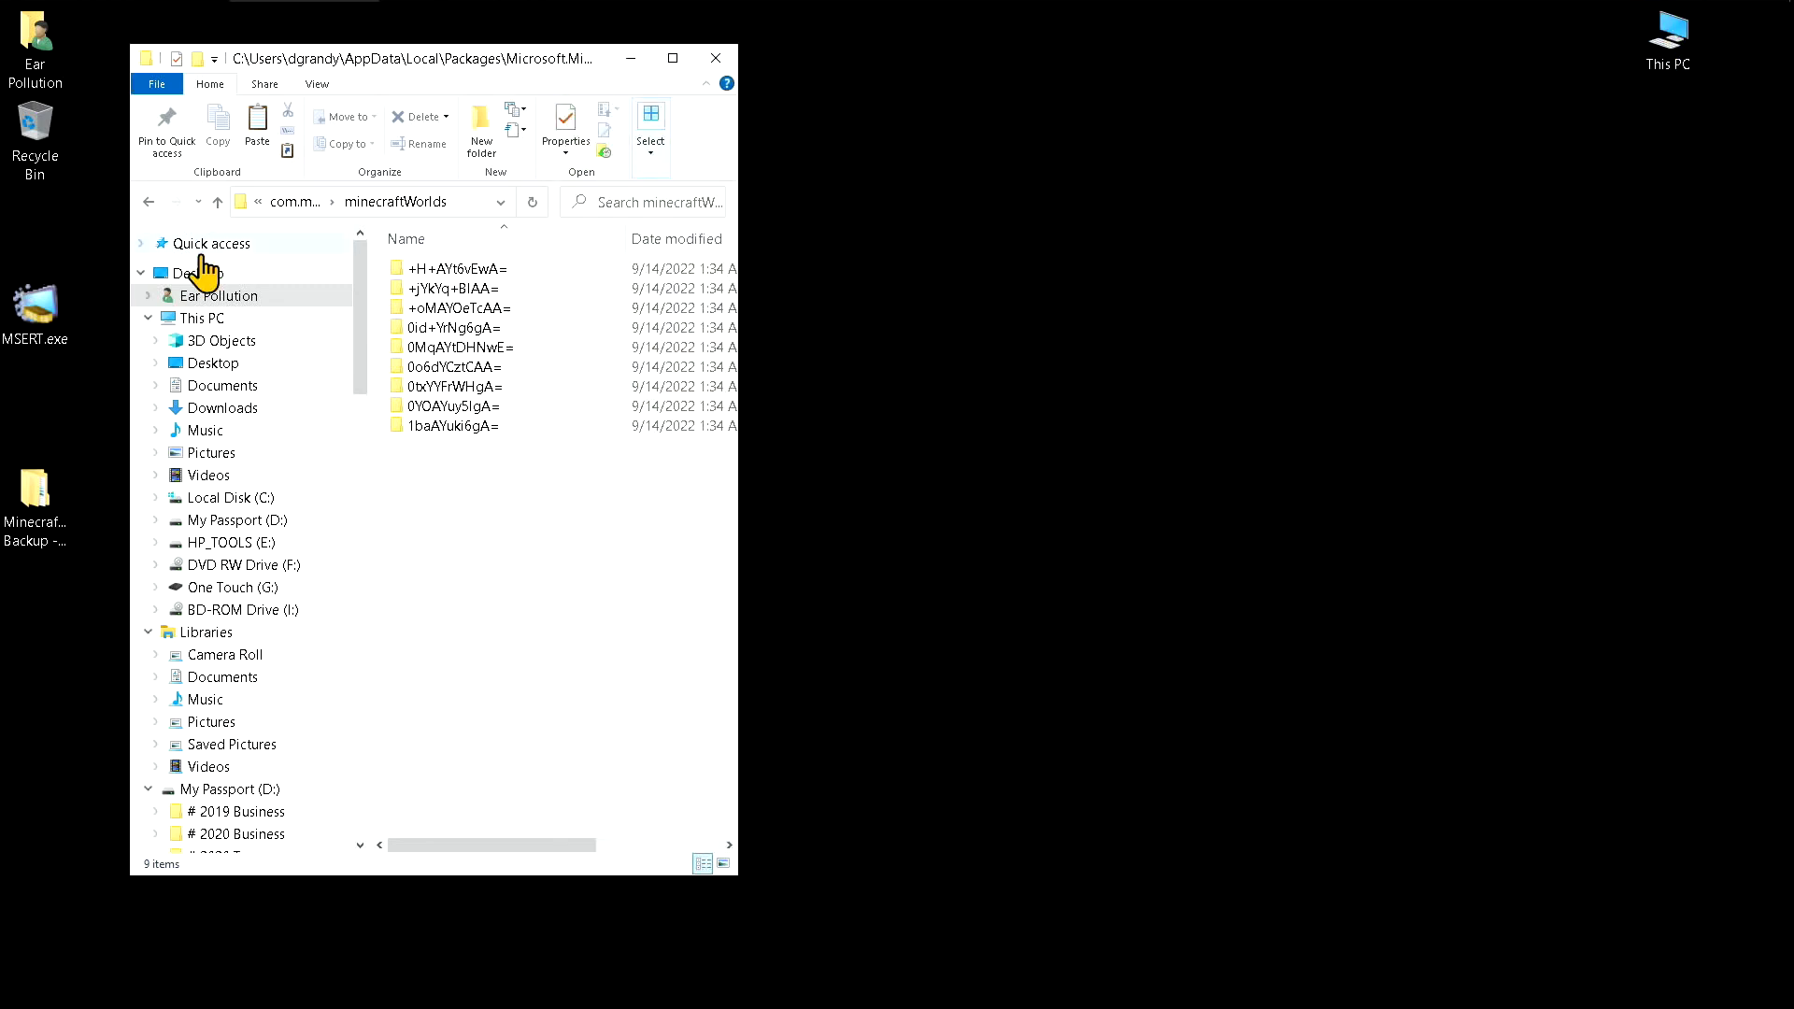
mouse_move(24, 21)
click(115, 20)
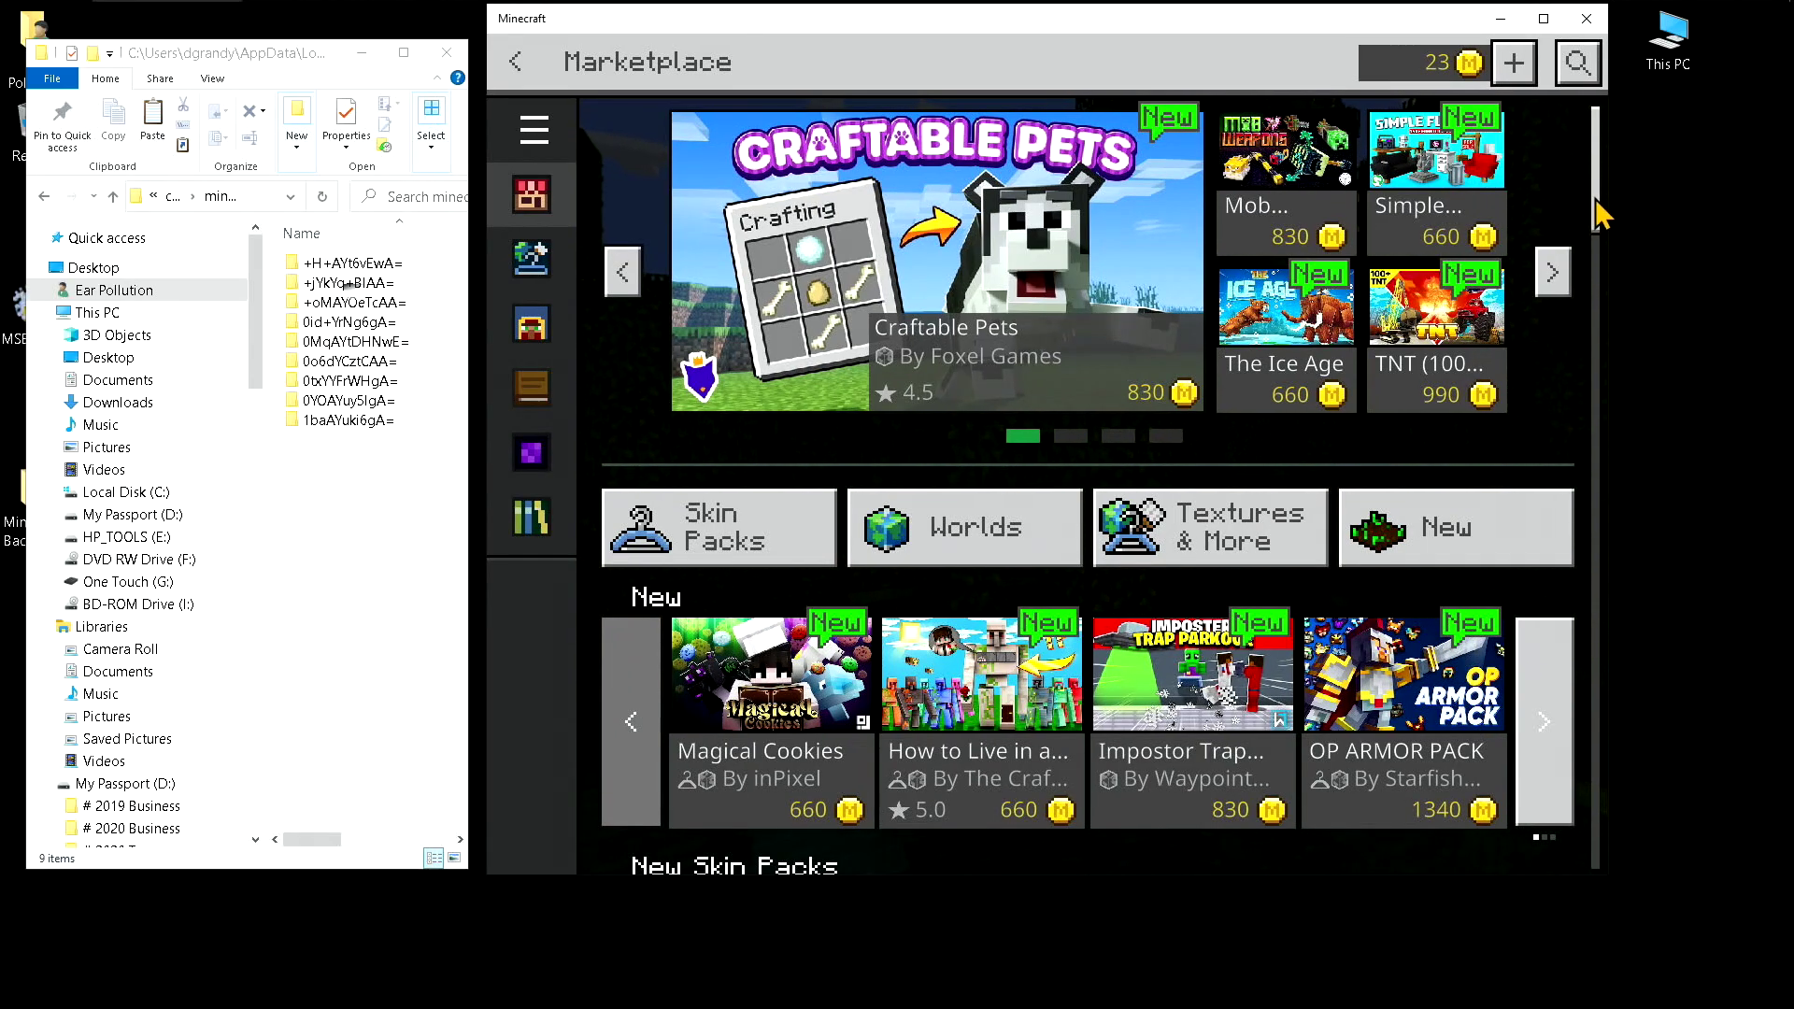
- Download the 43 MB Periodic Odyssey world again from the Marketplace
mouse_move(1600, 215)
mouse_down()
mouse_move(1633, 715)
mouse_move(1645, 680)
mouse_up()
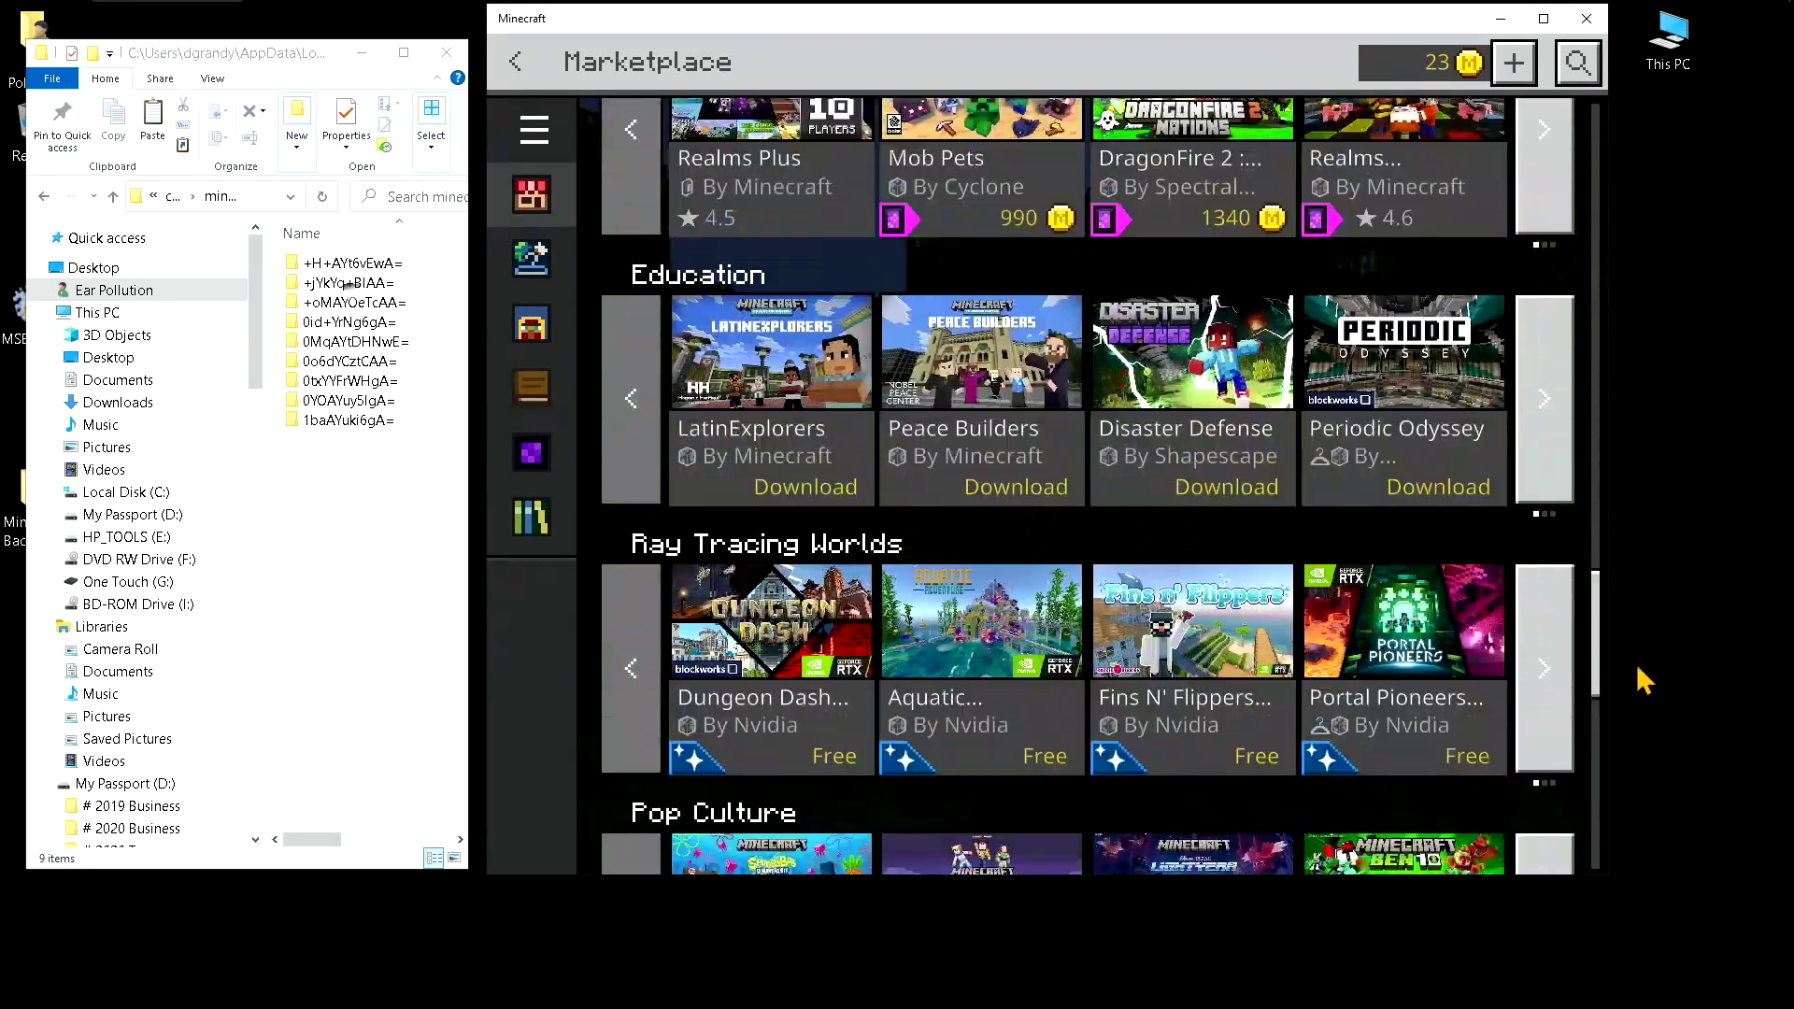
click(1423, 469)
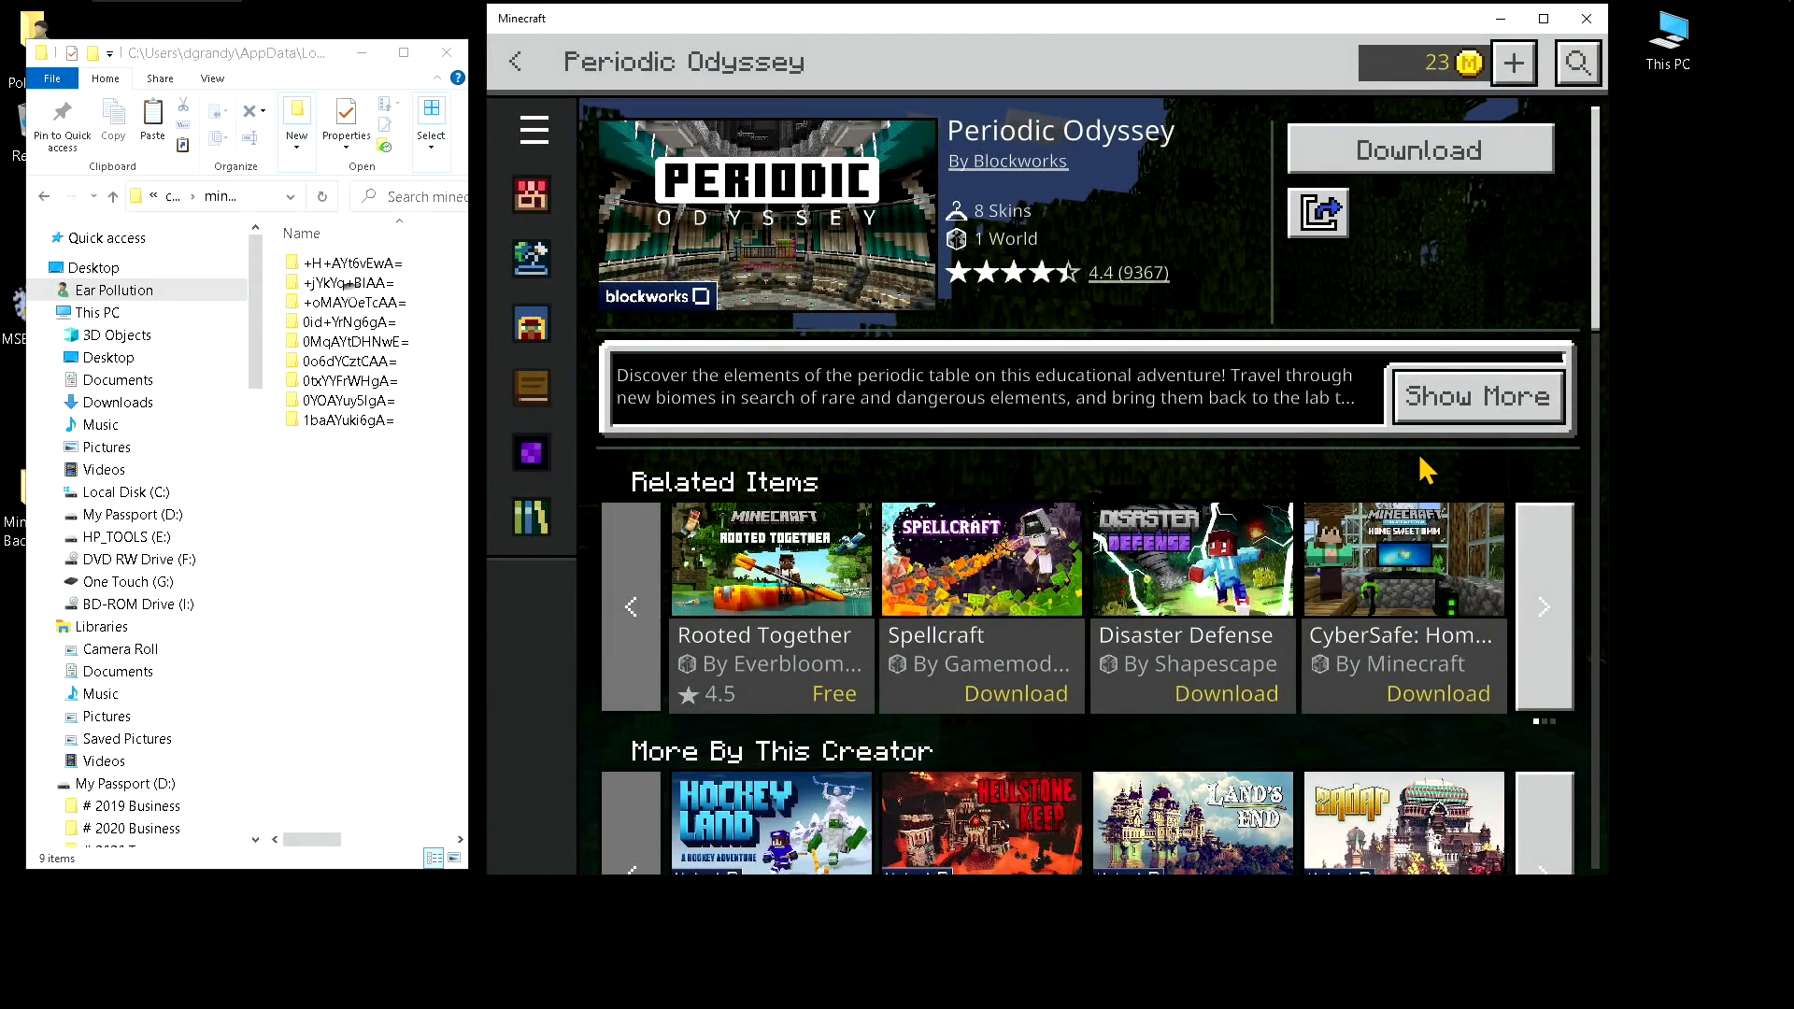
click(1422, 159)
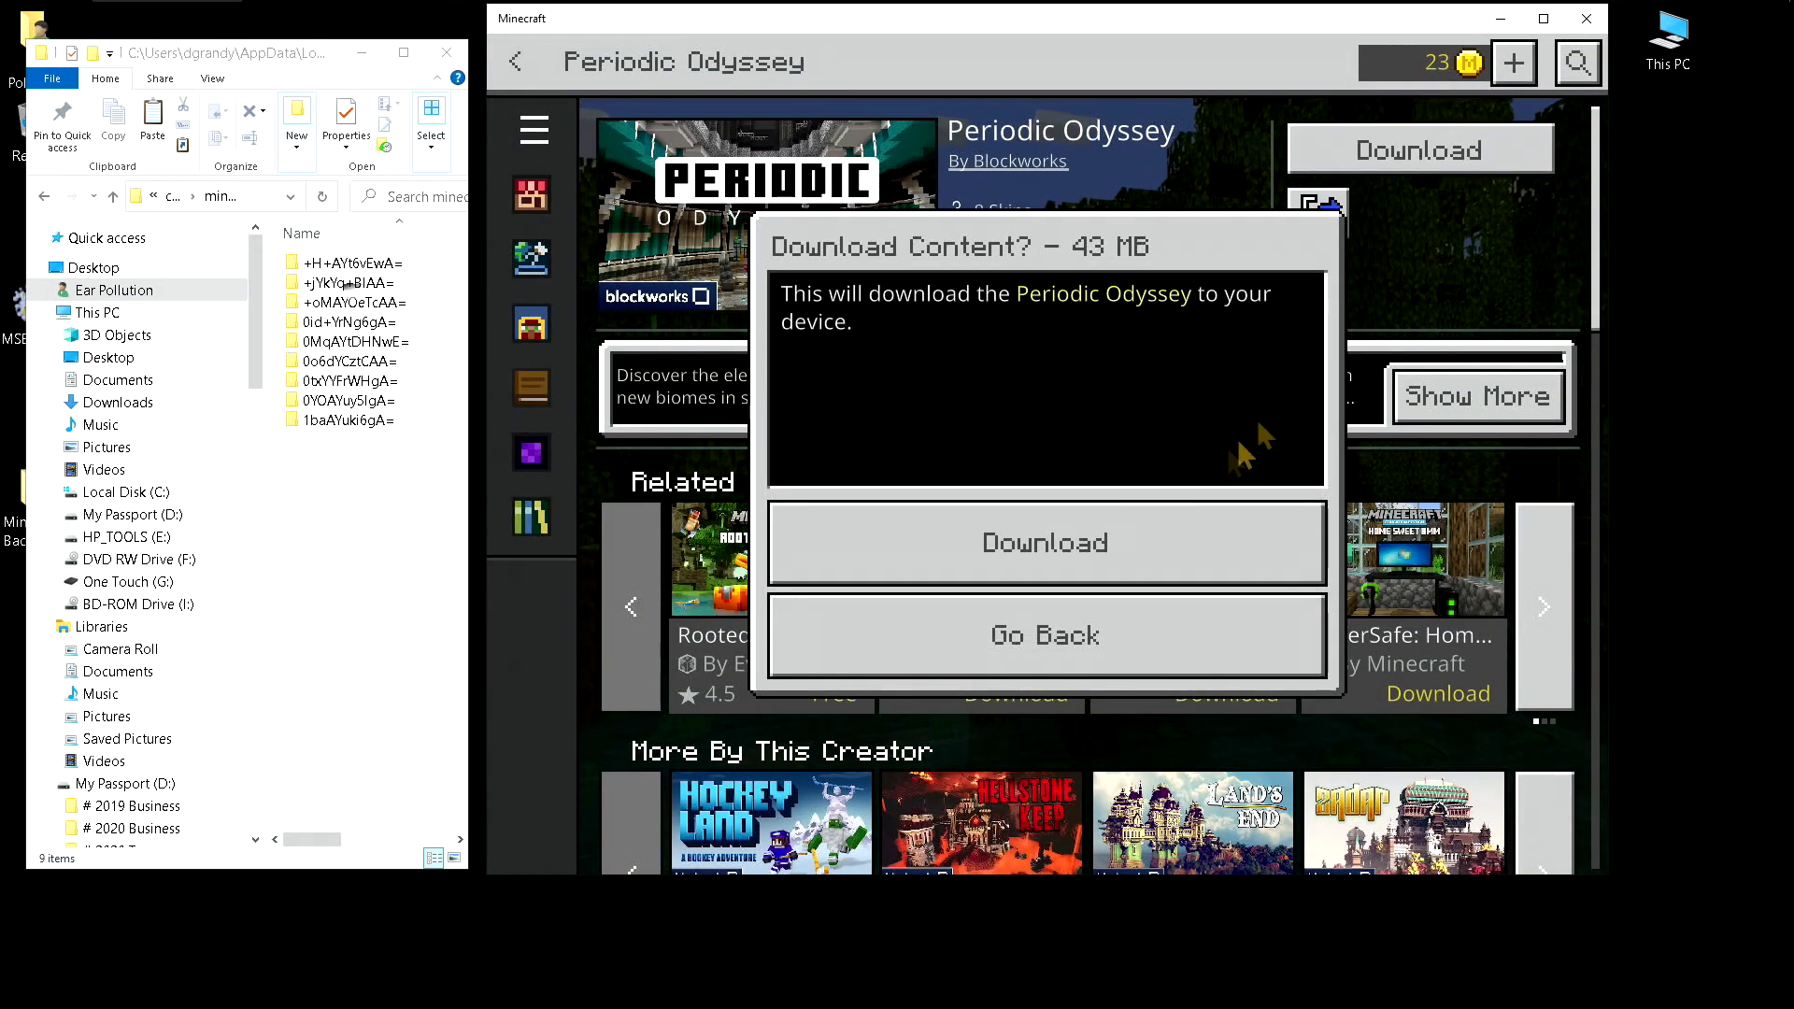
click(1085, 527)
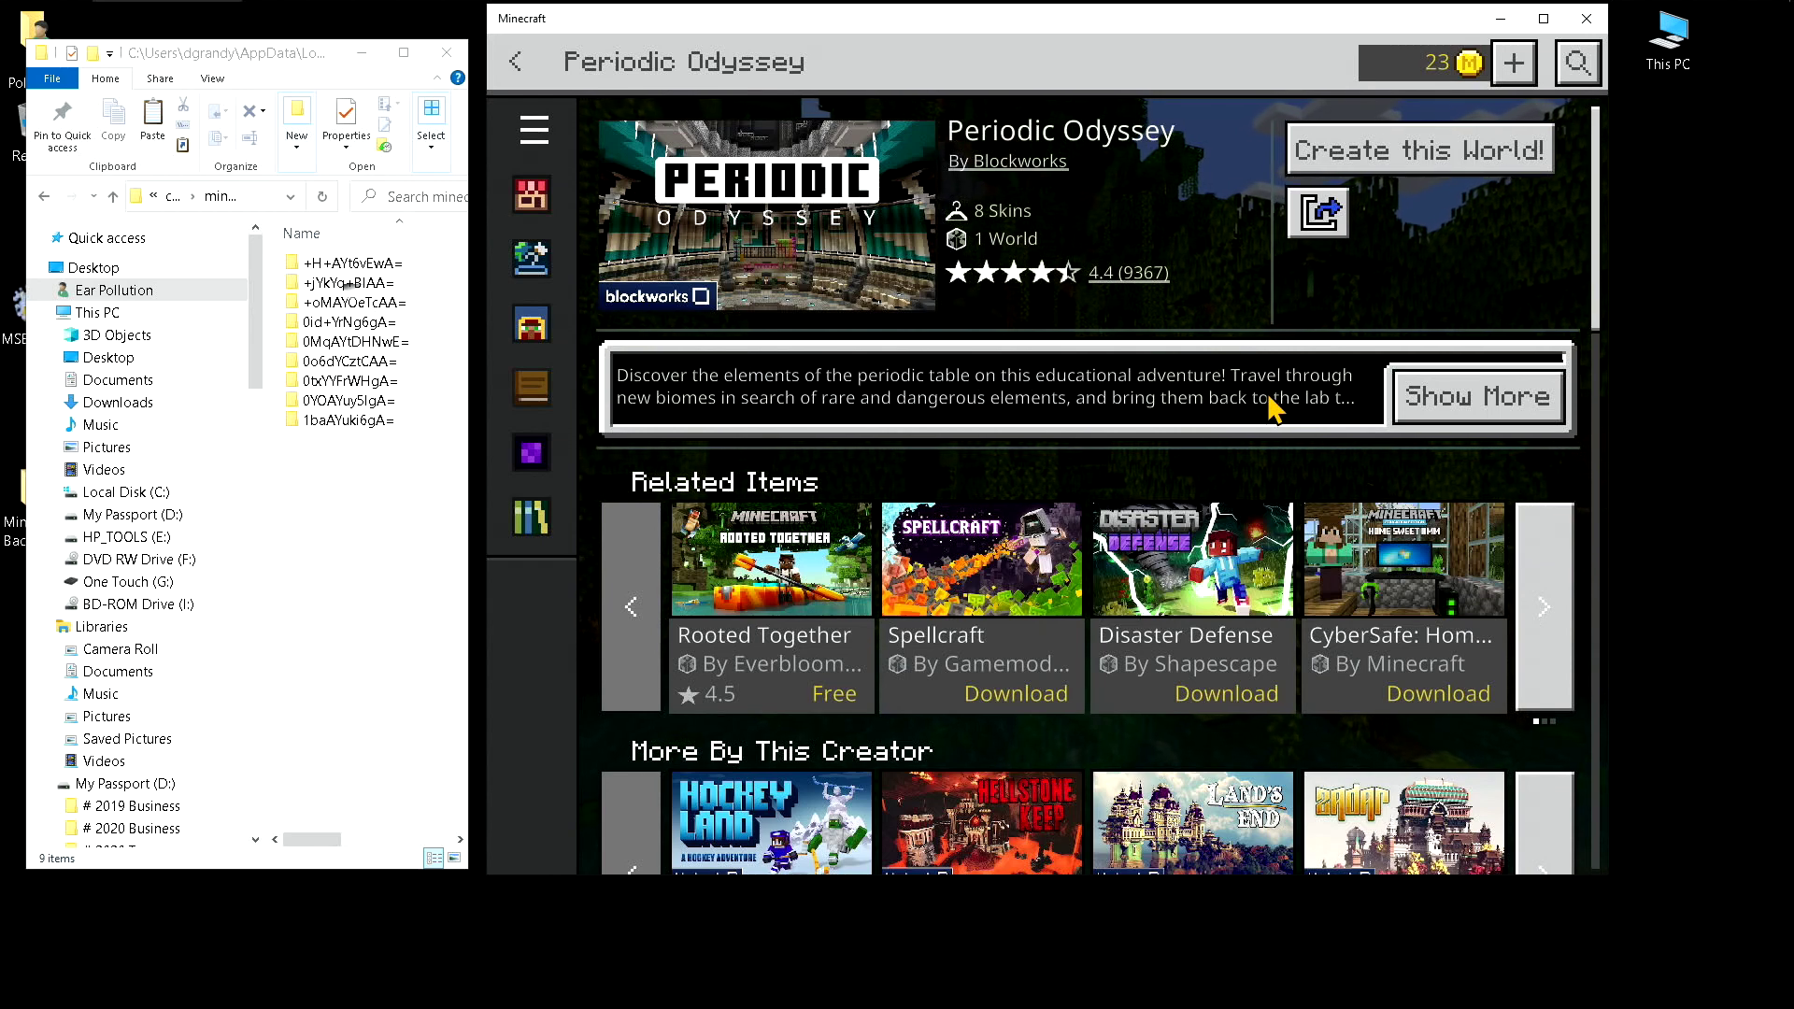
- Close minecraftWorlds, open the desktop world backup, view +H+AYt6vEwA=, then return to the backup list
click(447, 53)
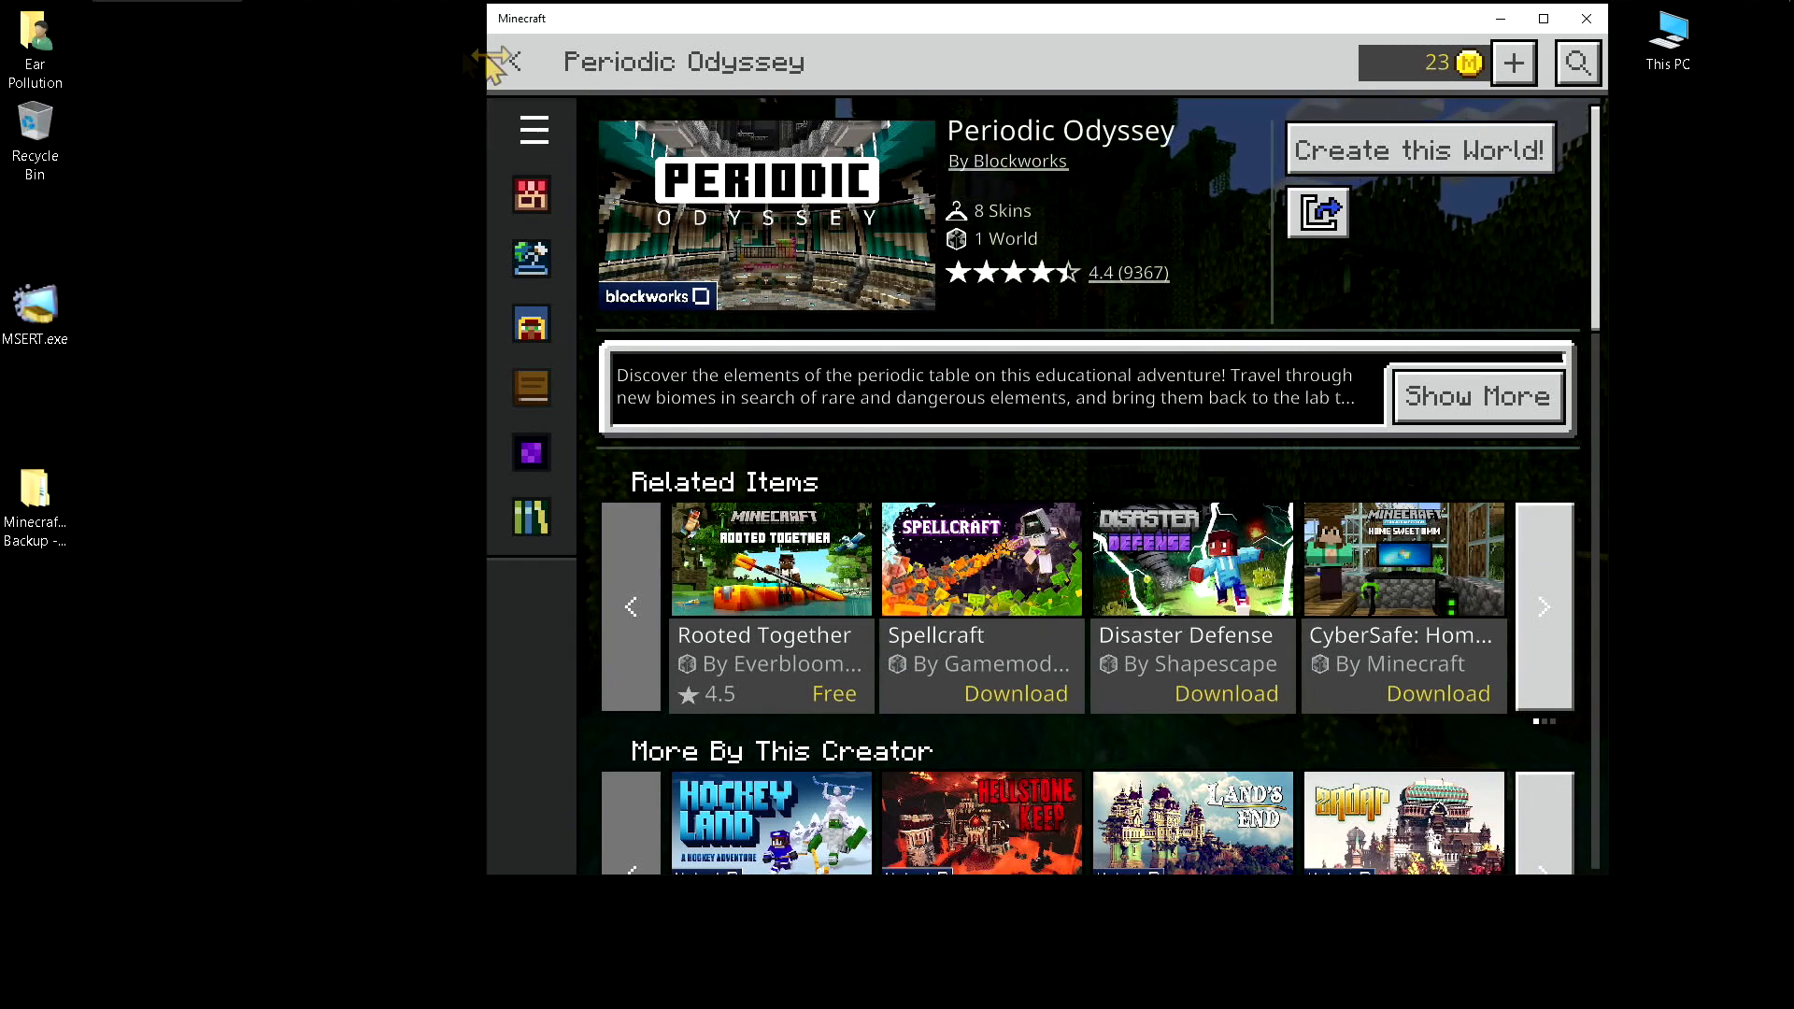
double_click(35, 493)
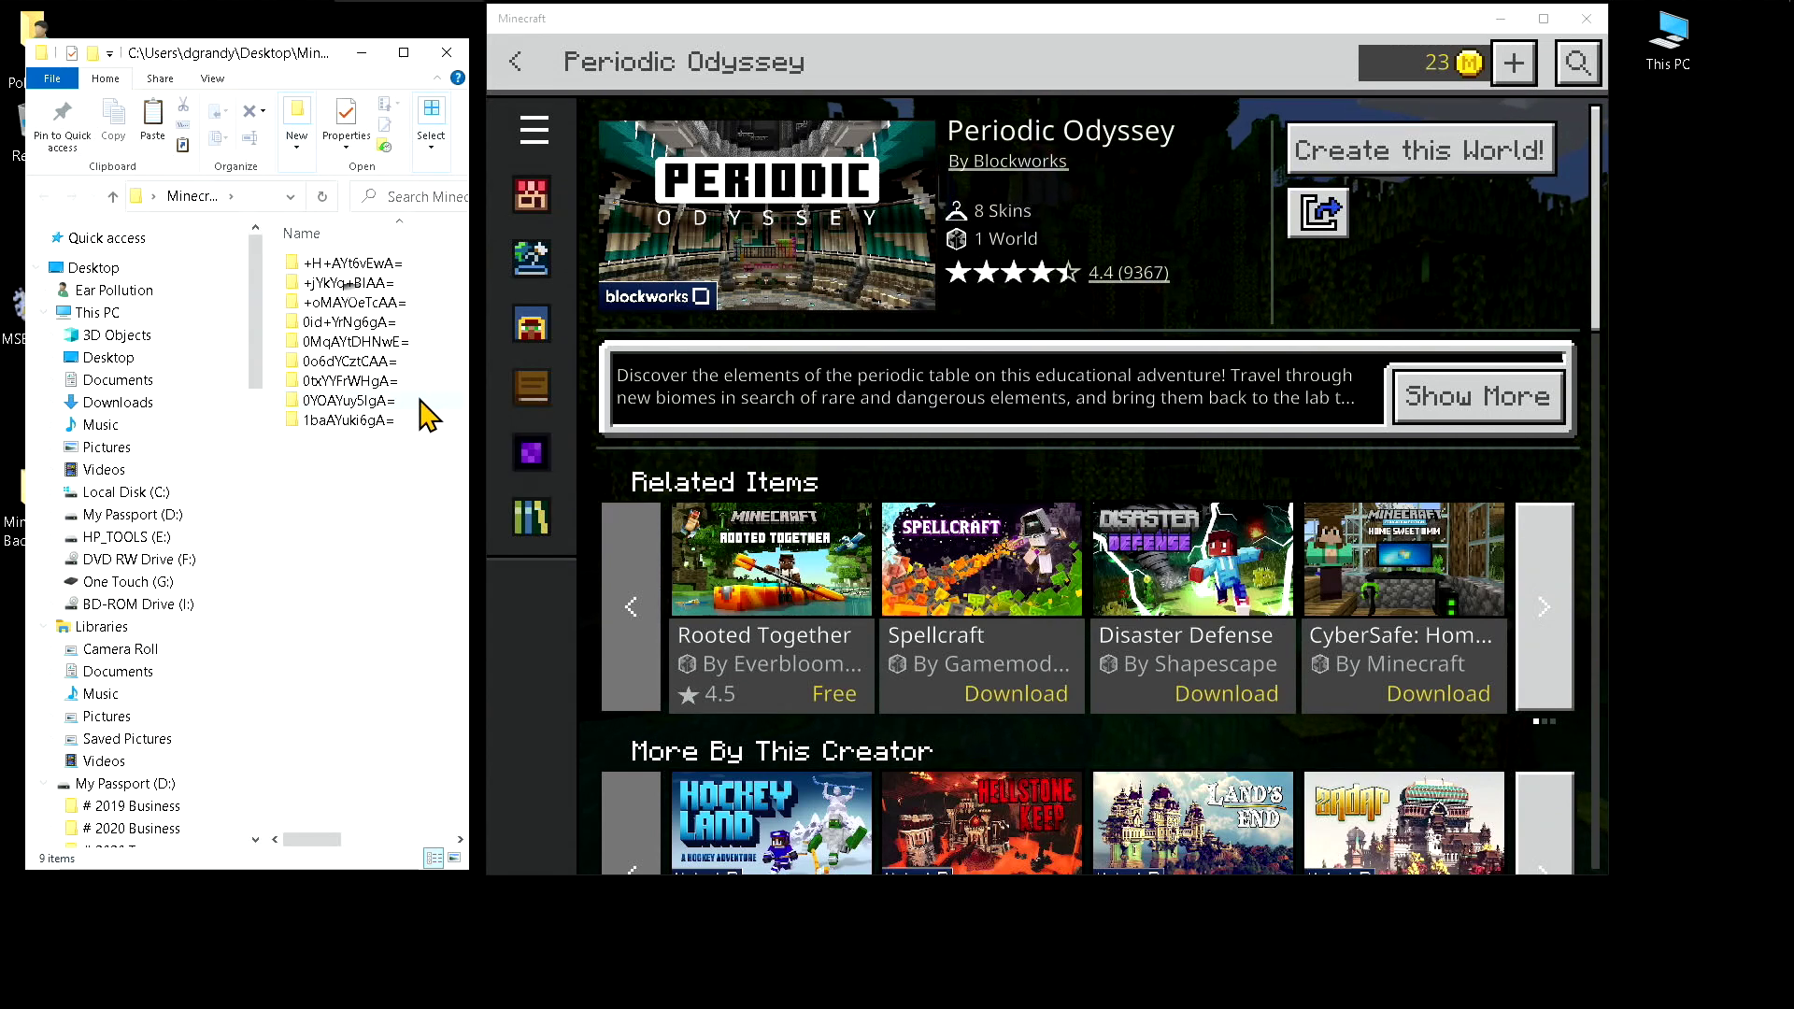
double_click(377, 266)
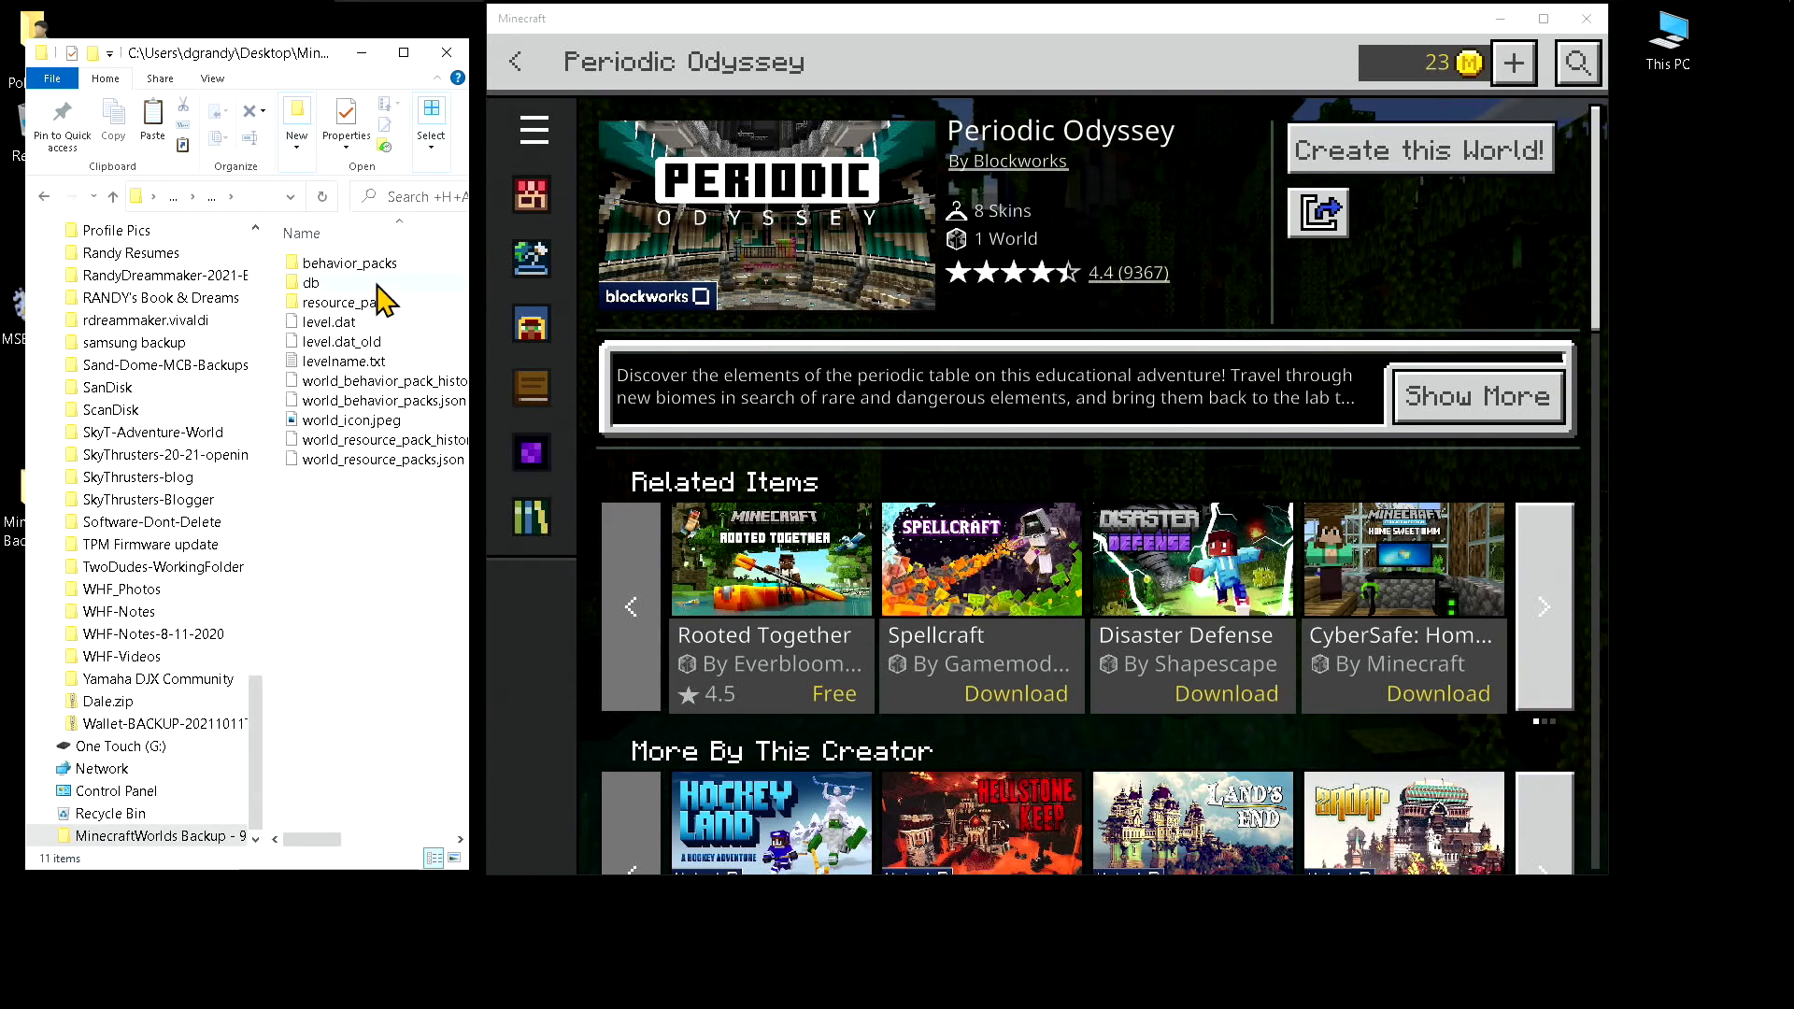
click(113, 196)
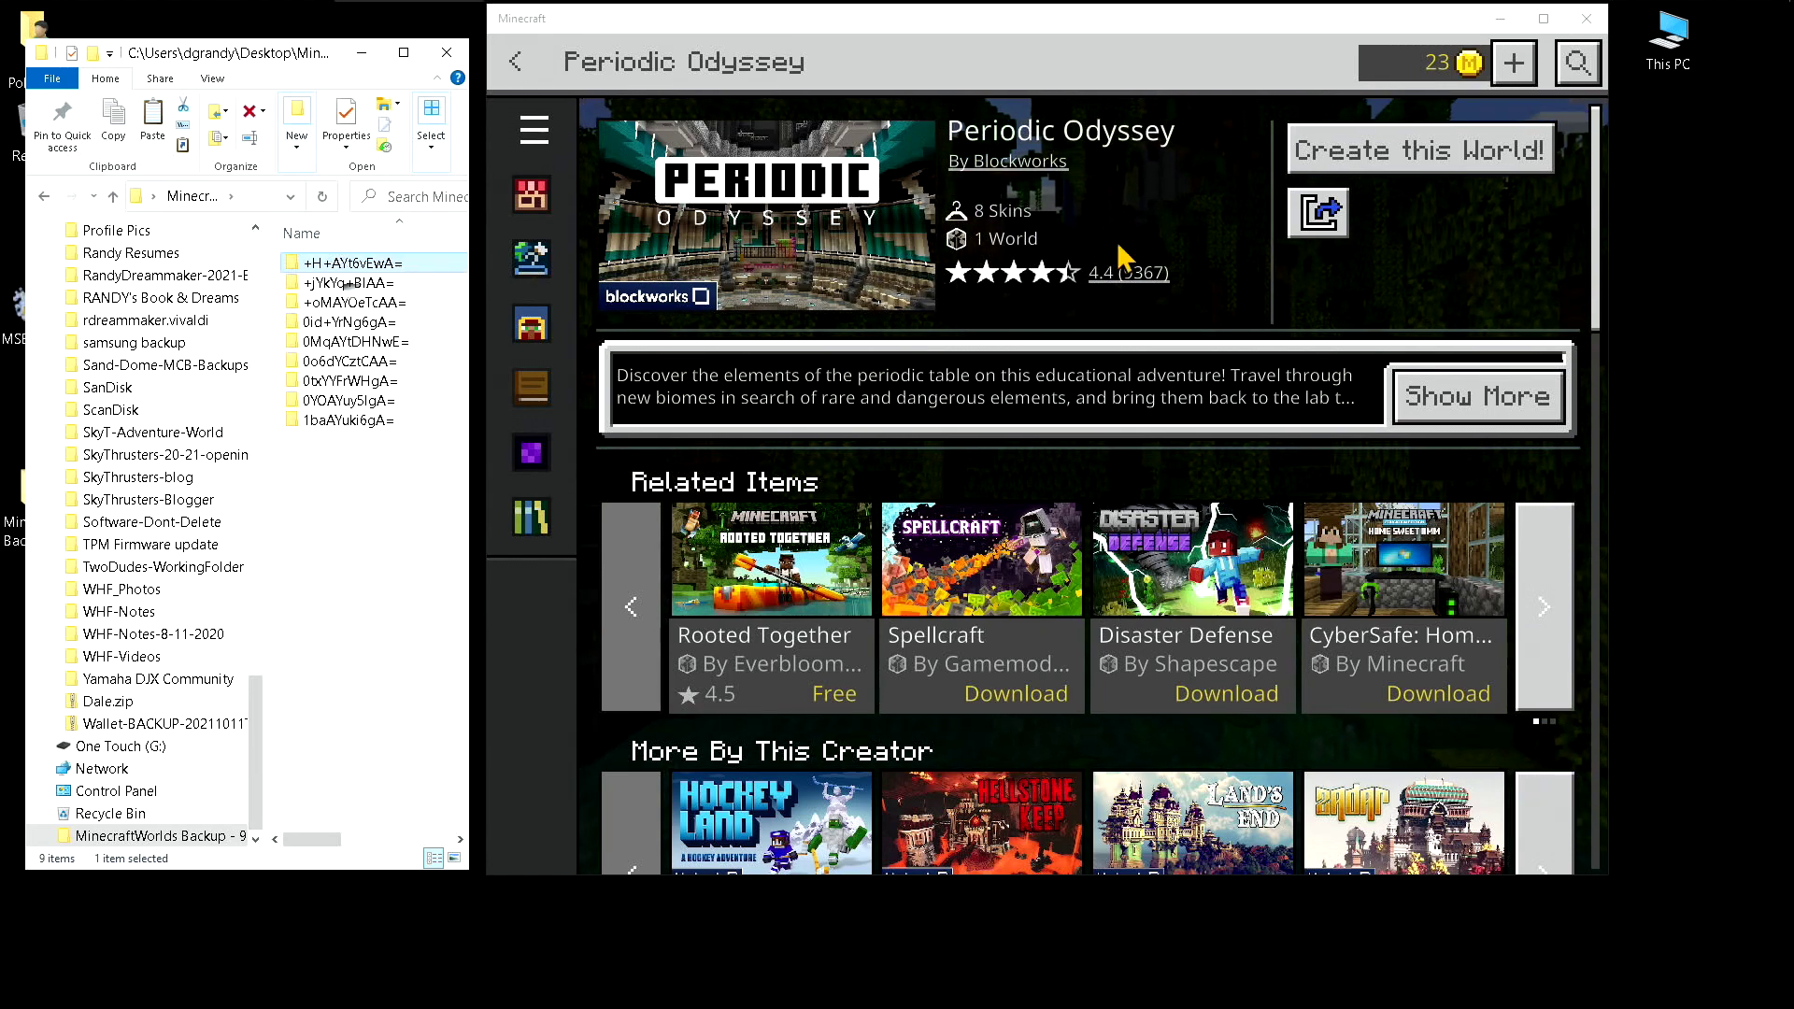